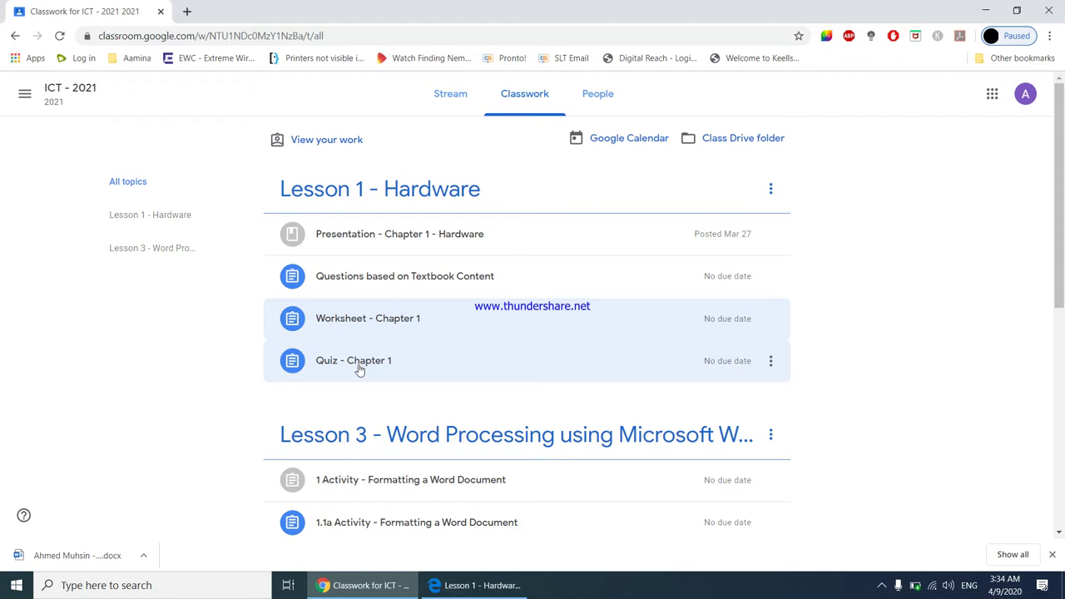
# Open the Word document attached to Worksheet - Chapter 1 in a new window and download it
pyautogui.click(361, 329)
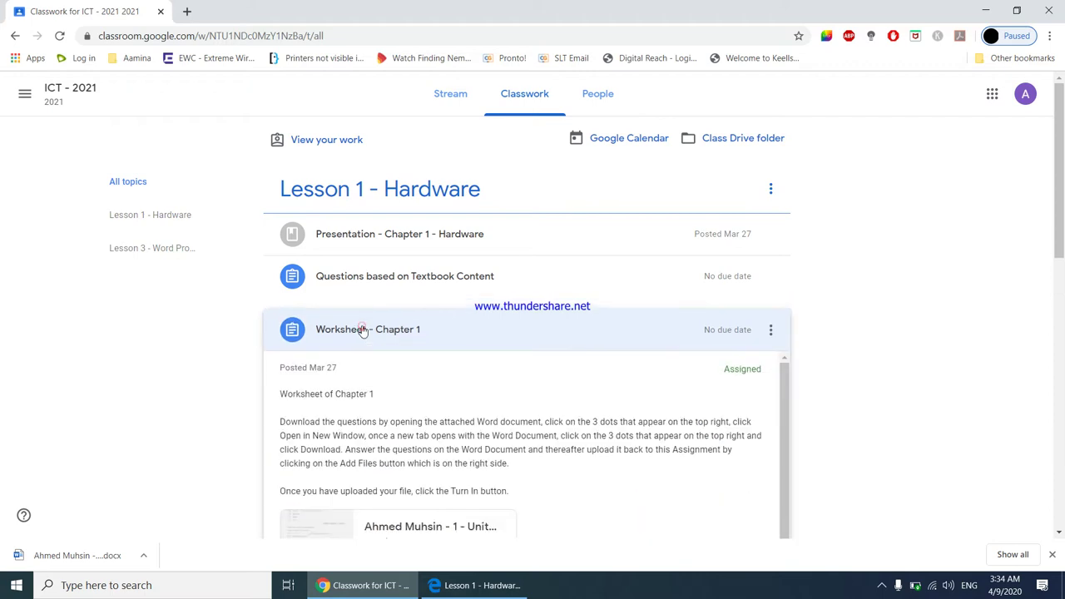
pyautogui.scroll(-3, 462, 366)
pyautogui.click(327, 384)
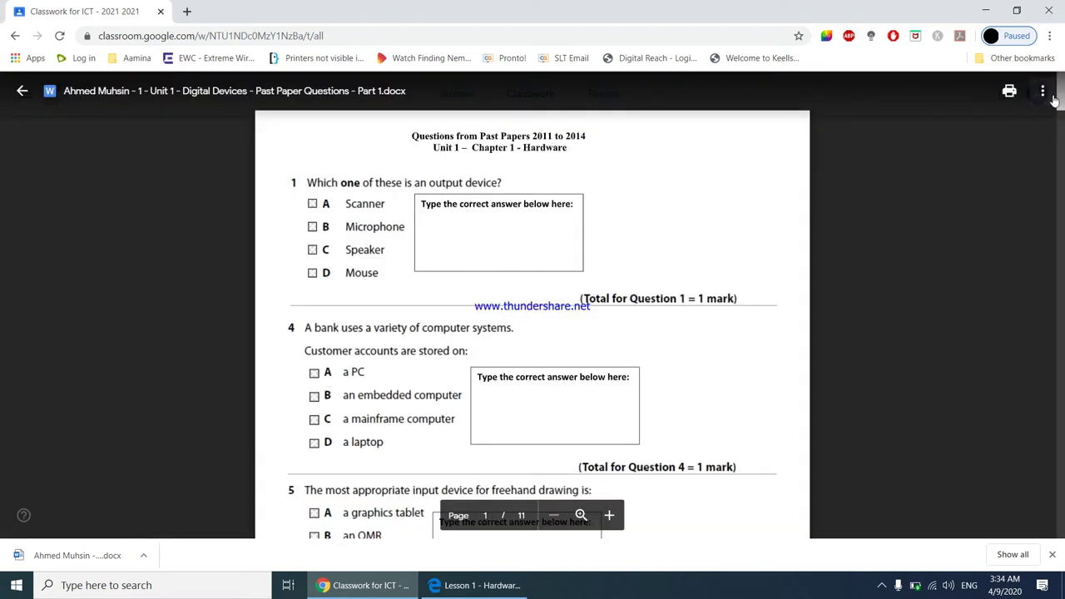
pyautogui.click(1043, 91)
pyautogui.click(965, 160)
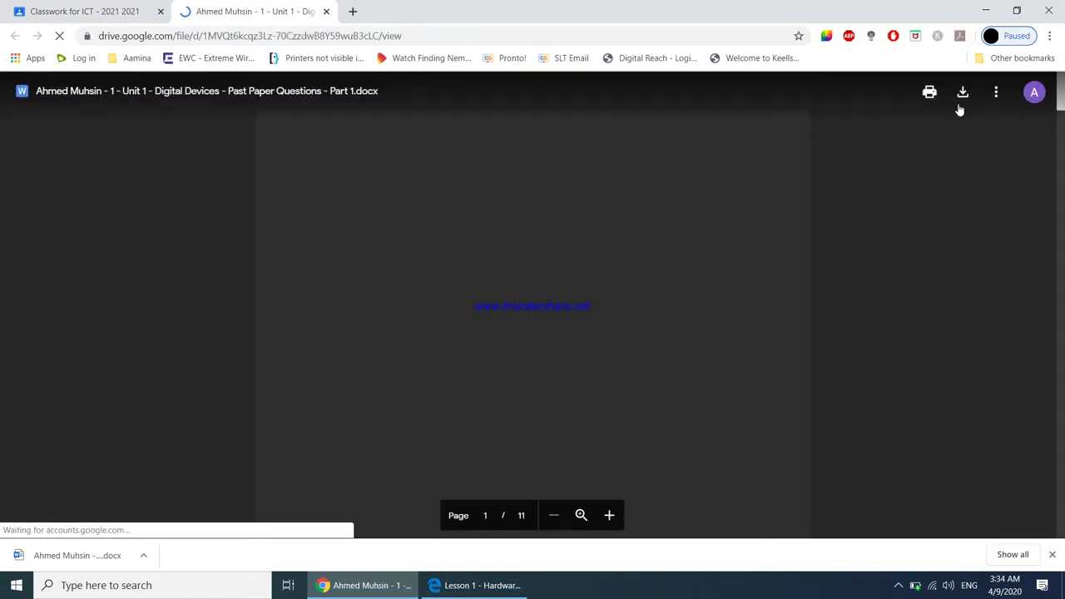
pyautogui.click(961, 93)
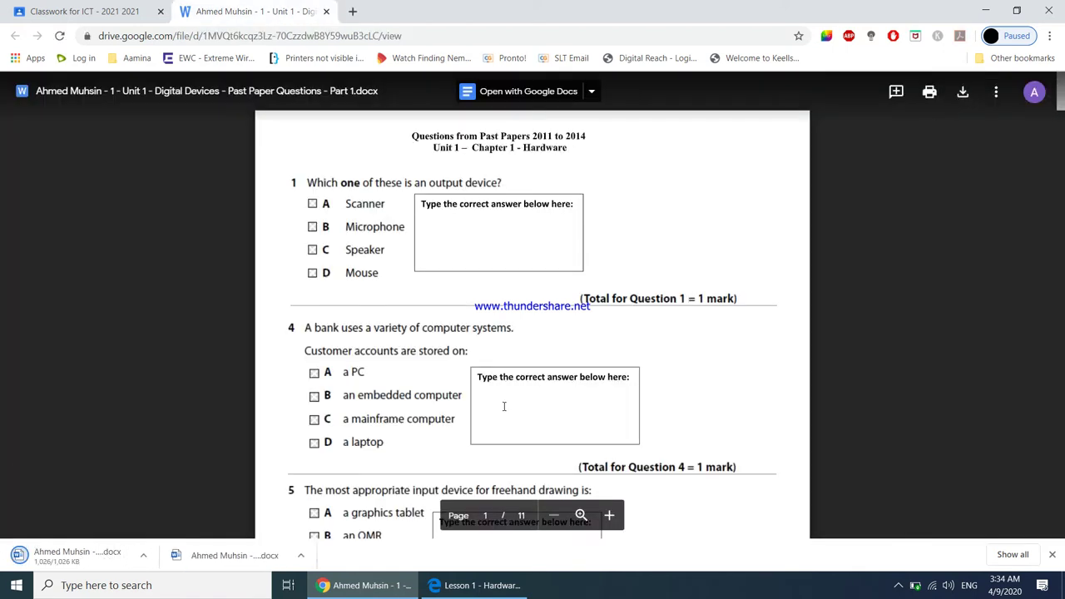
# Open the downloaded past paper questions document in Word and enable editing
pyautogui.click(144, 555)
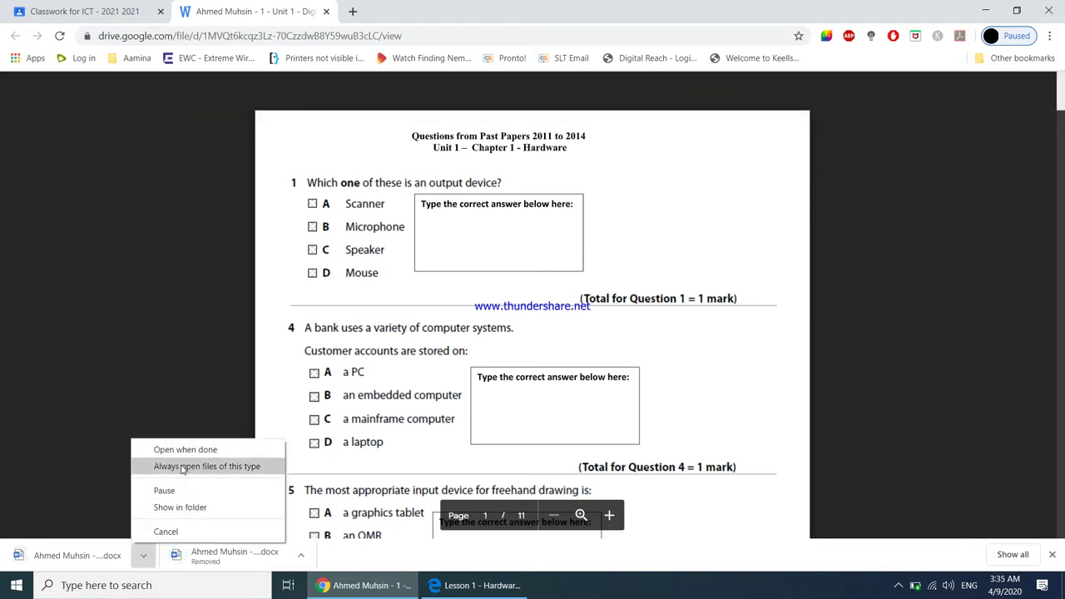
pyautogui.click(183, 450)
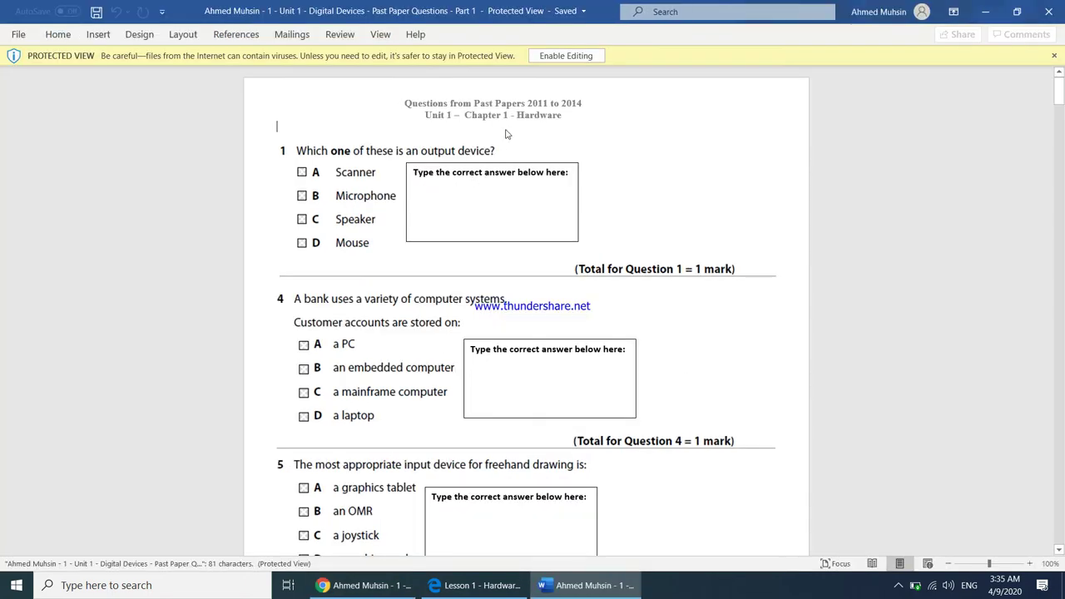
pyautogui.click(566, 56)
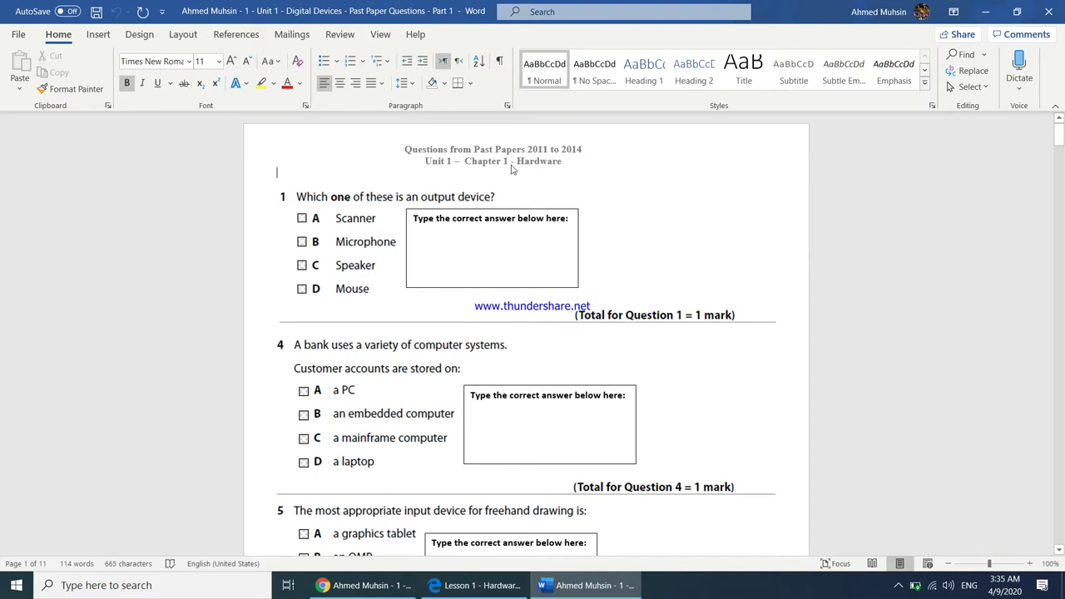
# Enter C in the answer box of question 1 about the output device
pyautogui.scroll(-1, 549, 243)
pyautogui.scroll(1, 549, 244)
pyautogui.click(363, 225)
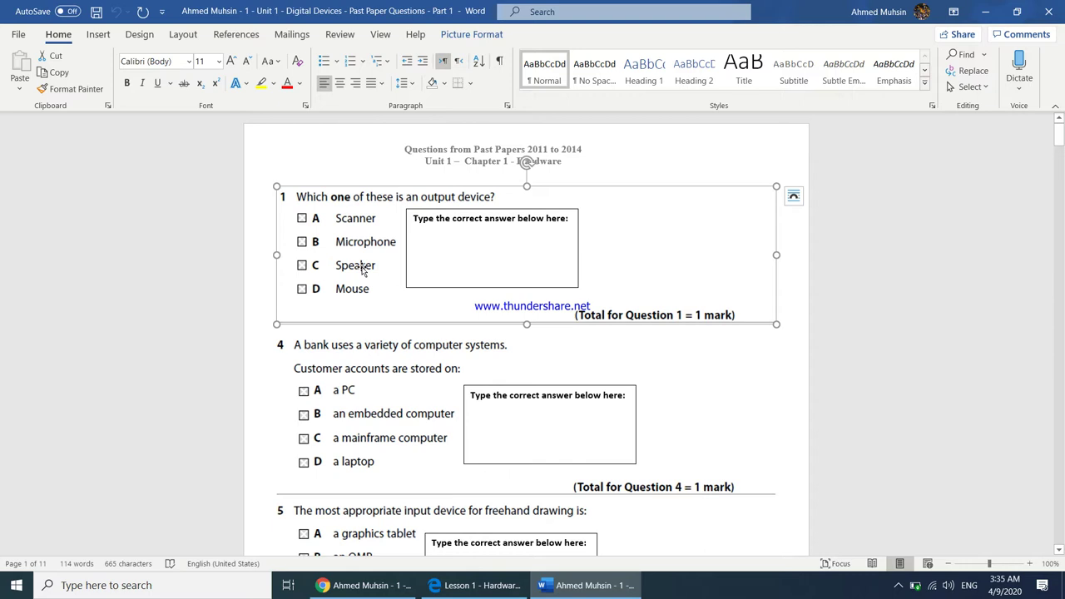
pyautogui.click(459, 254)
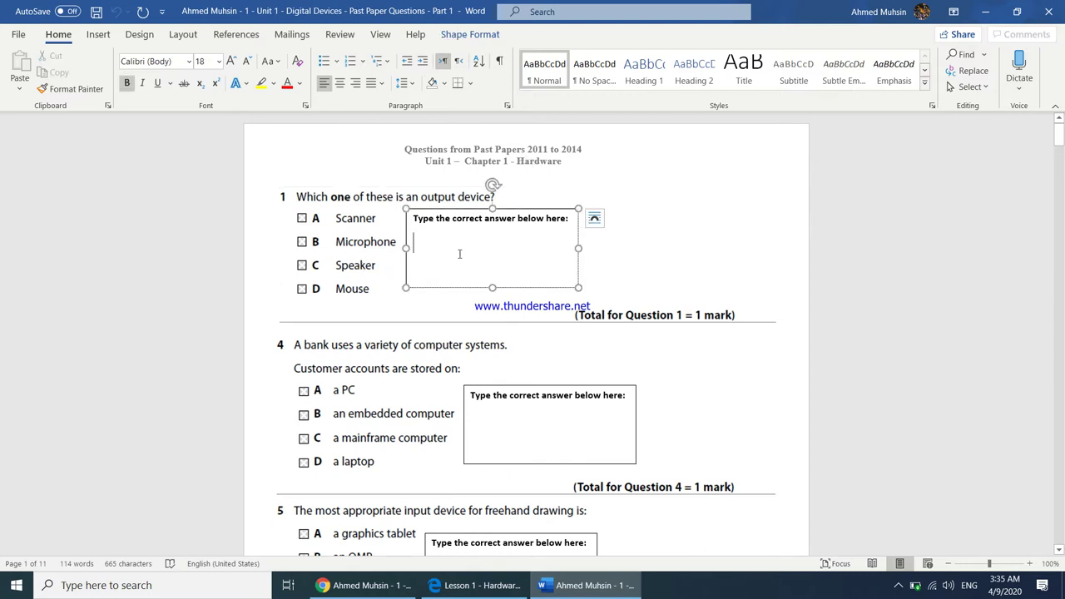
pyautogui.write('C')
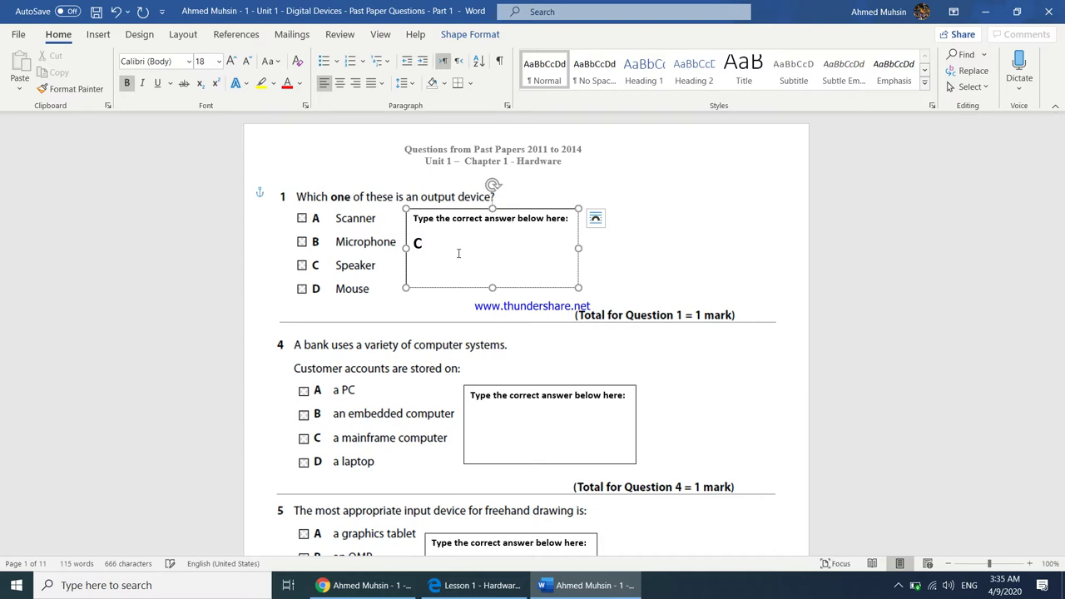
# Enter C in the answer box of question 4 about where a bank's customer accounts are stored
pyautogui.scroll(-1, 411, 267)
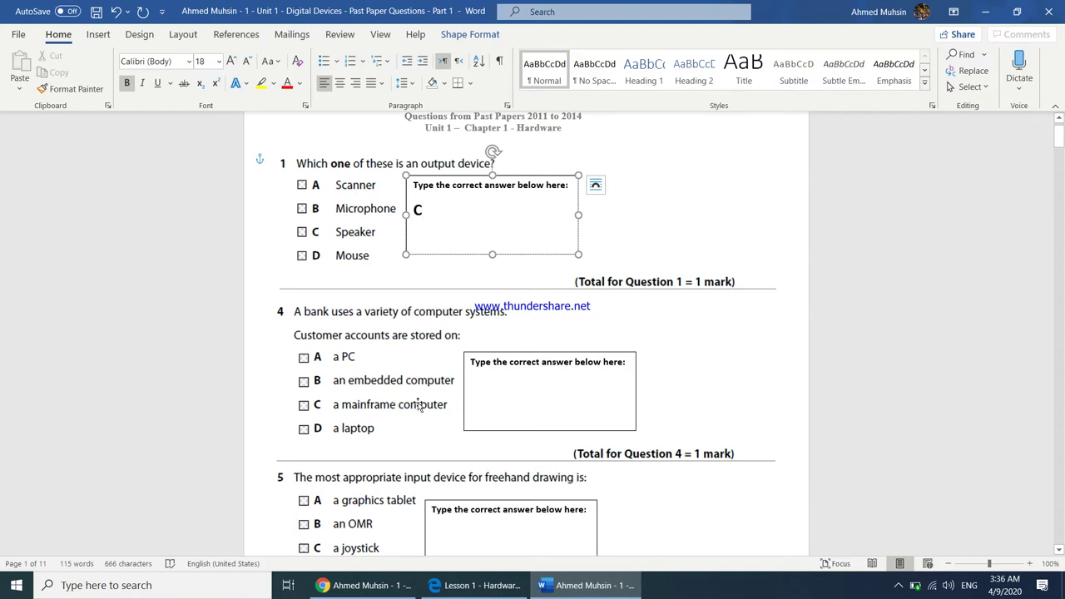
pyautogui.click(494, 392)
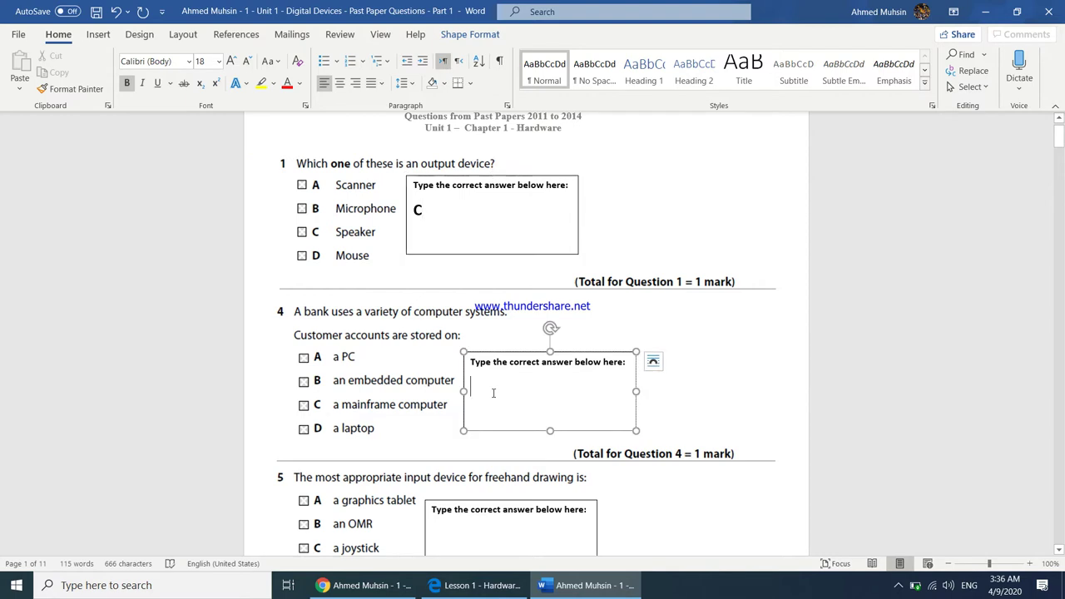
pyautogui.write('C')
pyautogui.scroll(-1, 460, 427)
pyautogui.scroll(1, 329, 422)
pyautogui.scroll(1, 547, 208)
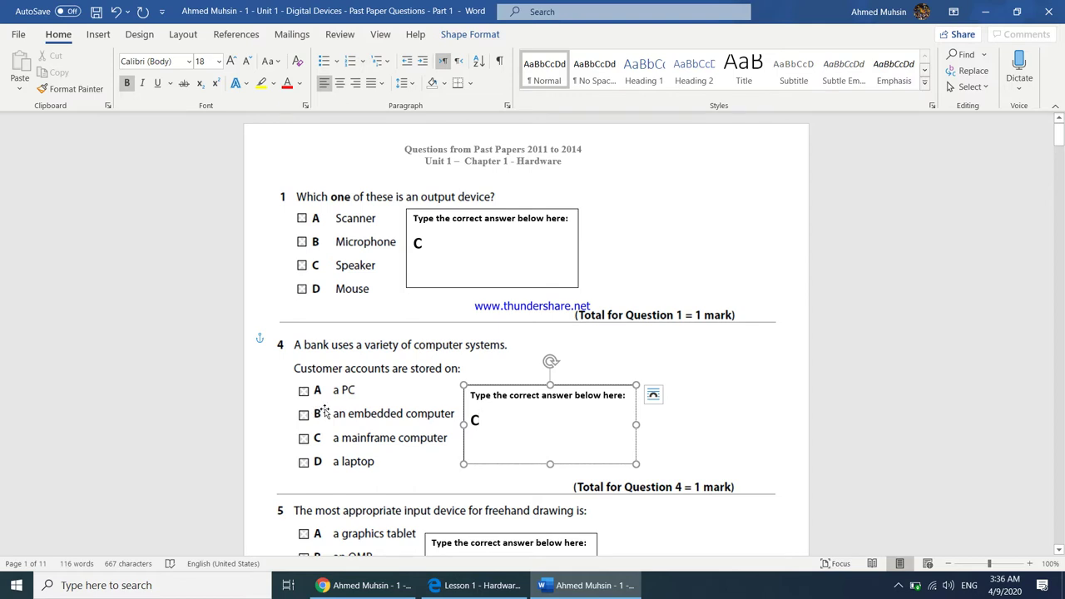
# Enter A in the answer boxes of question 5 on freehand drawing and question 6 on greenhouse humidity
pyautogui.scroll(-3, 337, 408)
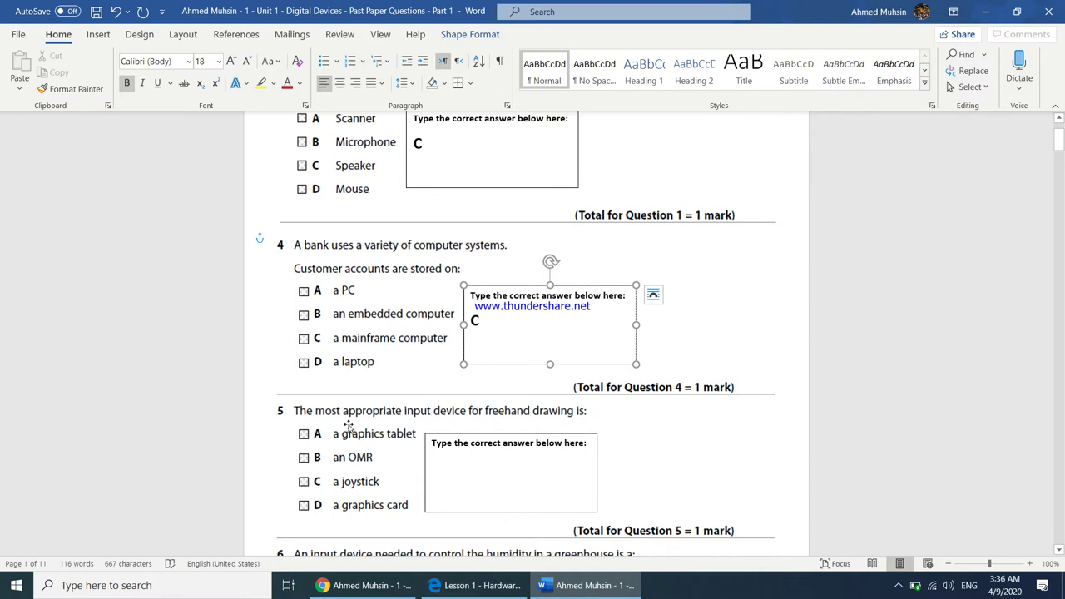
pyautogui.click(480, 492)
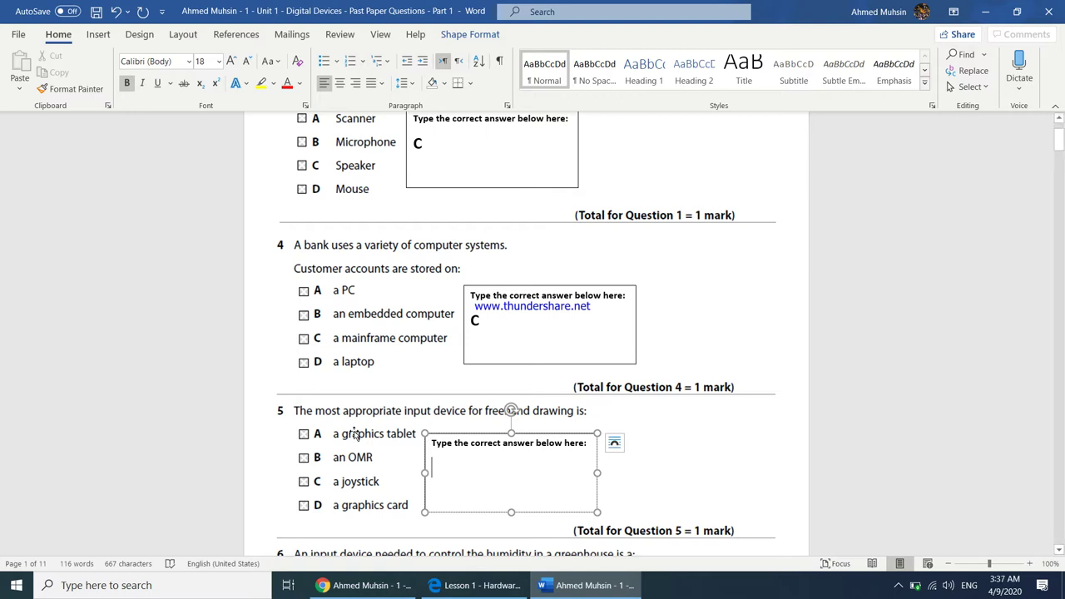
pyautogui.write('A')
pyautogui.scroll(-5, 398, 474)
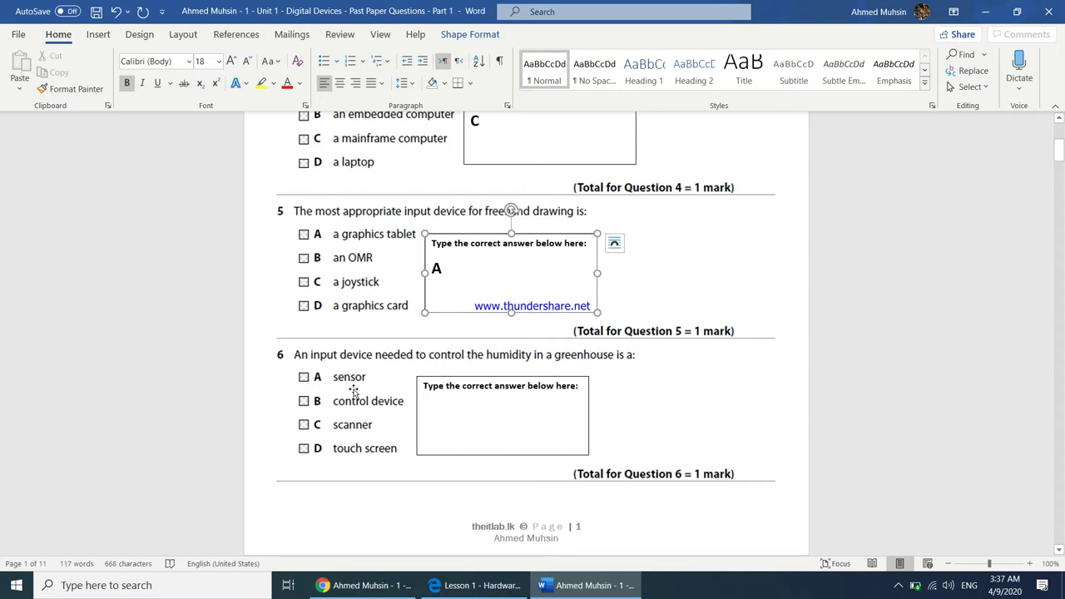
pyautogui.click(437, 422)
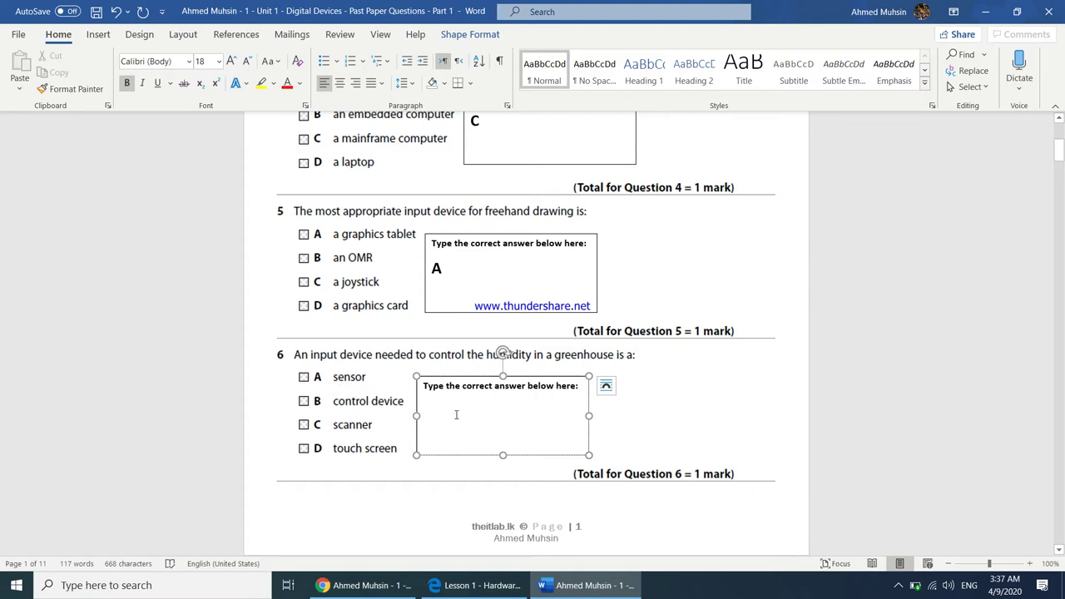
pyautogui.write('A')
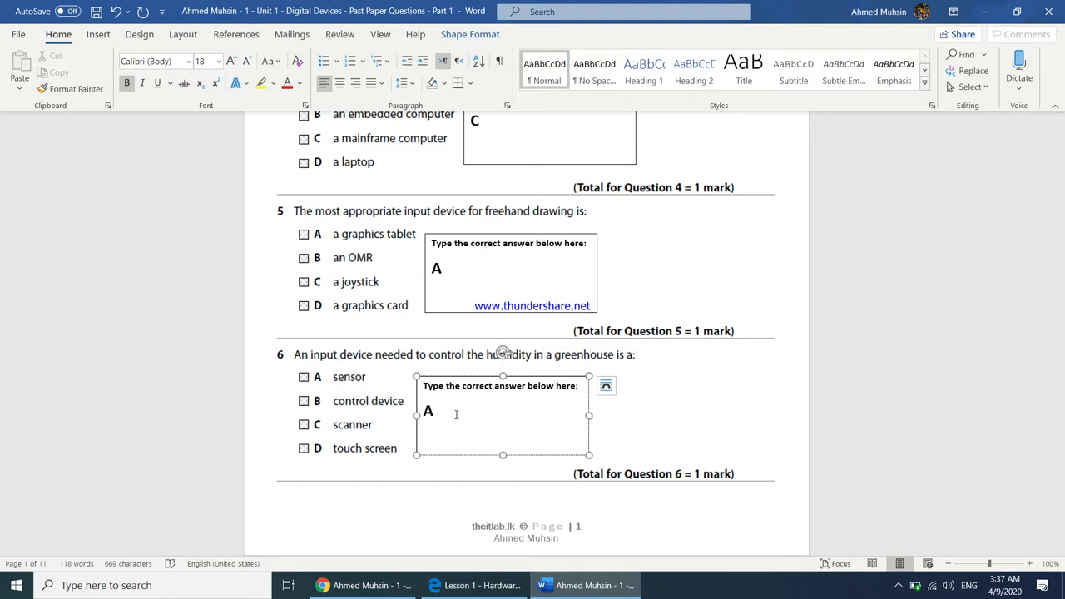
# Enter C in the answer box of question 11 about the information provided by a bar code
pyautogui.scroll(-4, 360, 412)
pyautogui.scroll(-6, 359, 412)
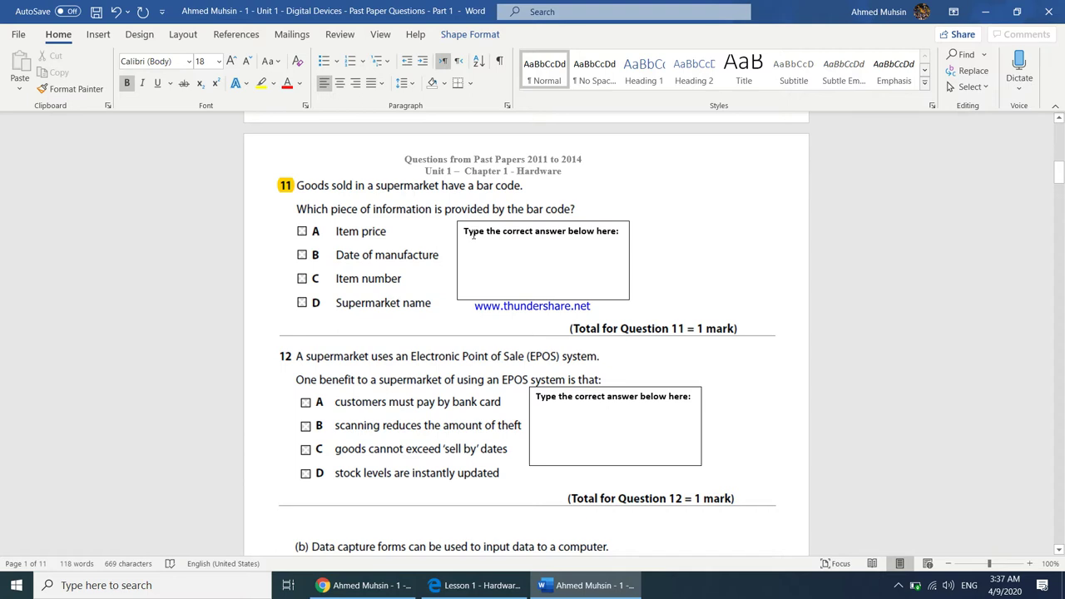
pyautogui.click(351, 238)
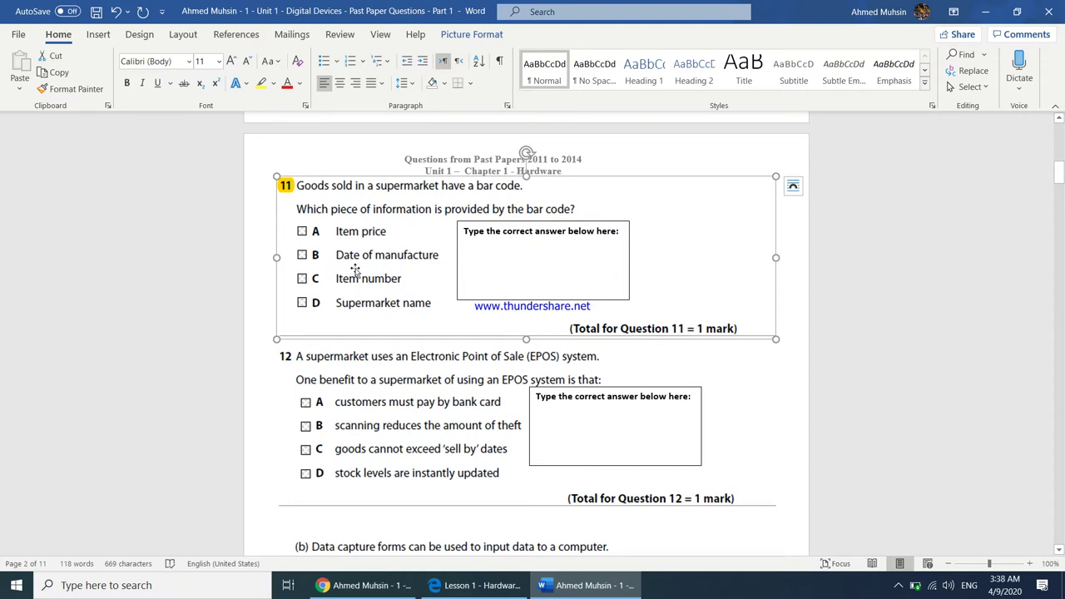
pyautogui.click(518, 275)
pyautogui.write('C')
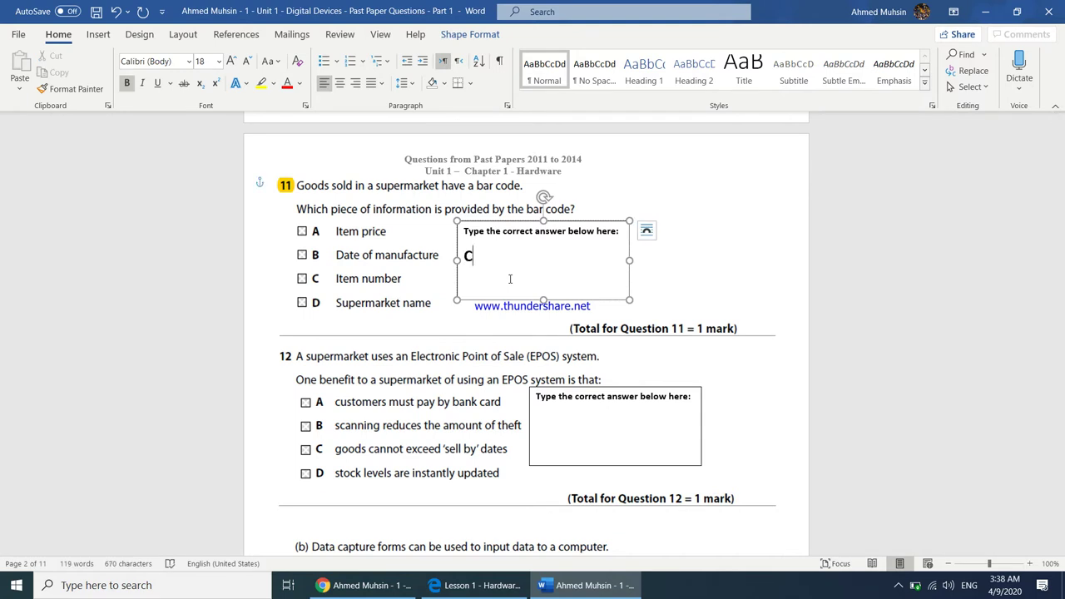
# Enter D in the answer box of question 12 about the benefit of an EPOS system
pyautogui.scroll(-2, 518, 275)
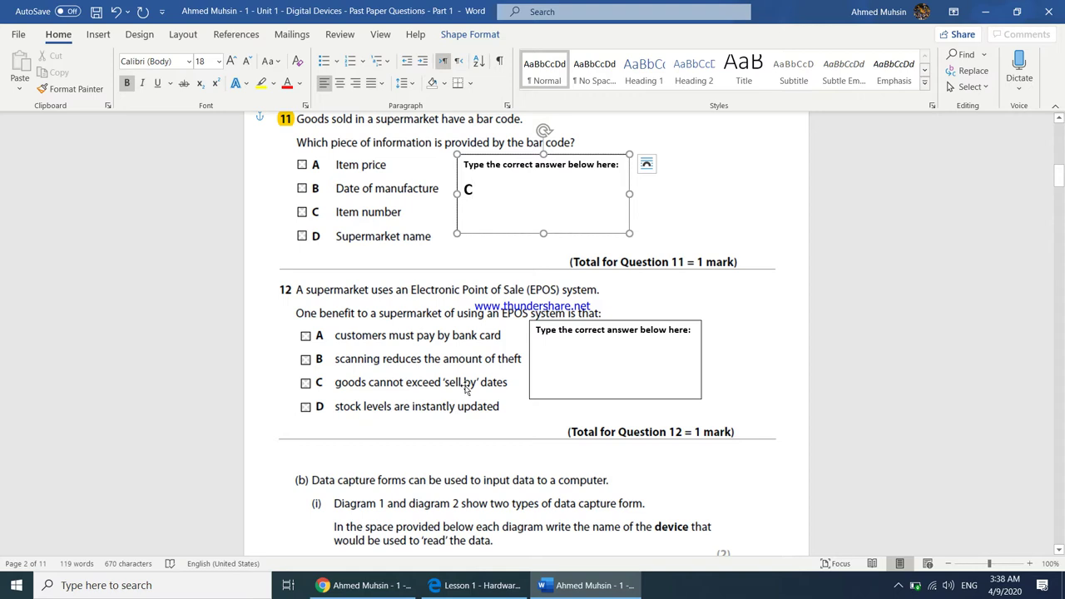
pyautogui.click(530, 379)
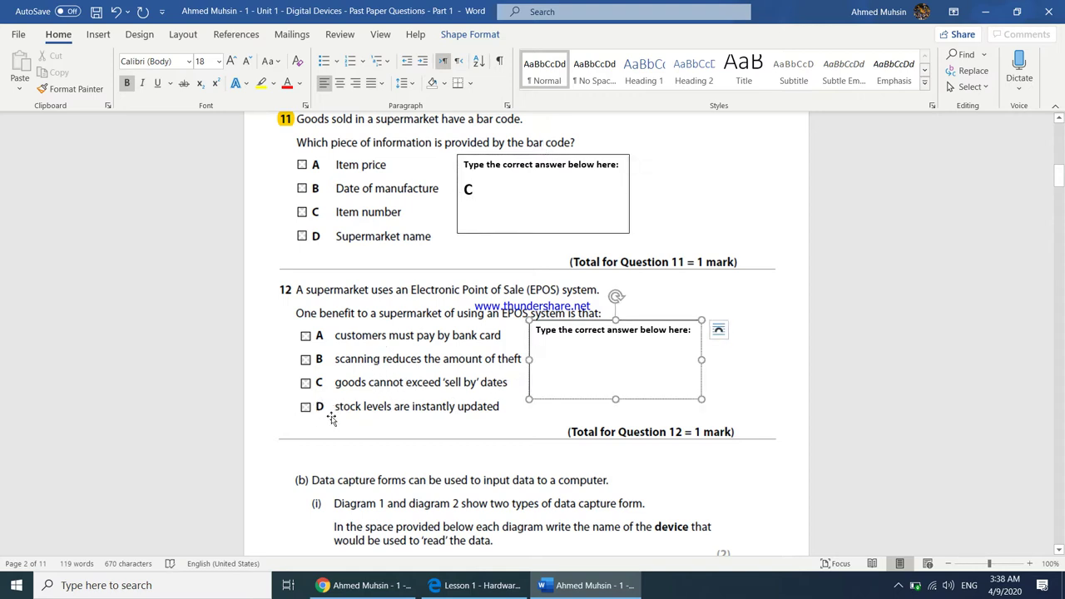
pyautogui.write('D')
# Enter "Optical Mark Reader" in the Device box below Diagram 1 and select that answer text
pyautogui.scroll(-4, 465, 378)
pyautogui.scroll(-1, 465, 378)
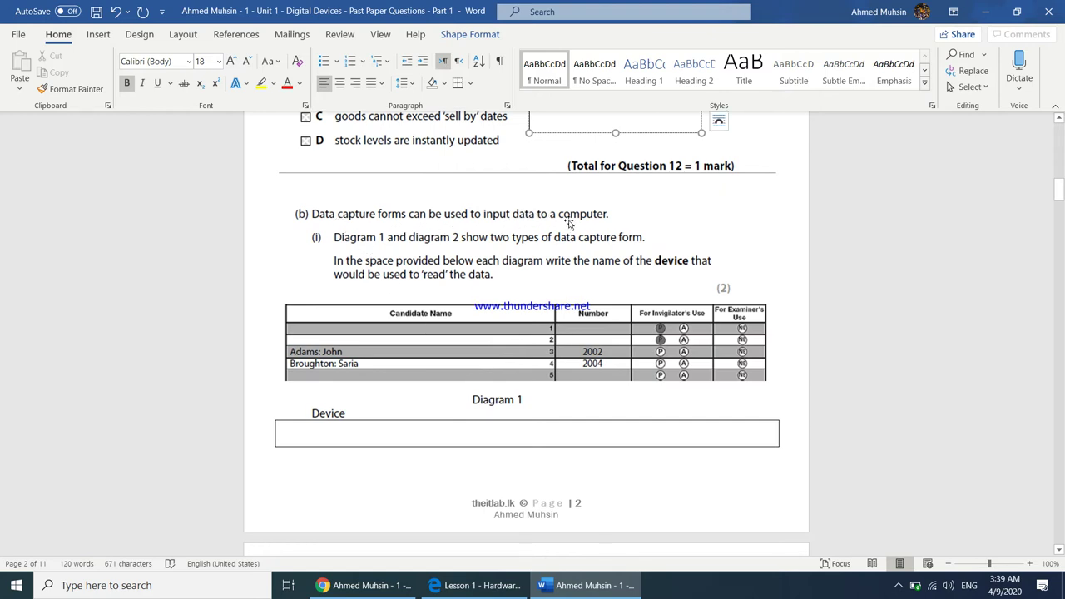
pyautogui.scroll(-3, 474, 266)
pyautogui.scroll(-2, 476, 320)
pyautogui.scroll(5, 423, 241)
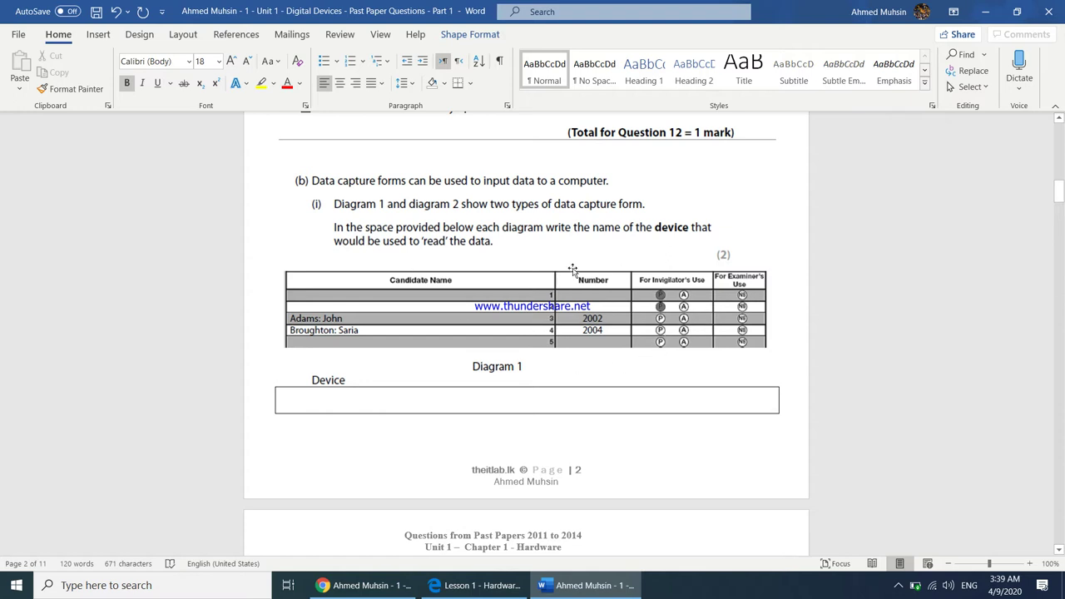
pyautogui.click(556, 404)
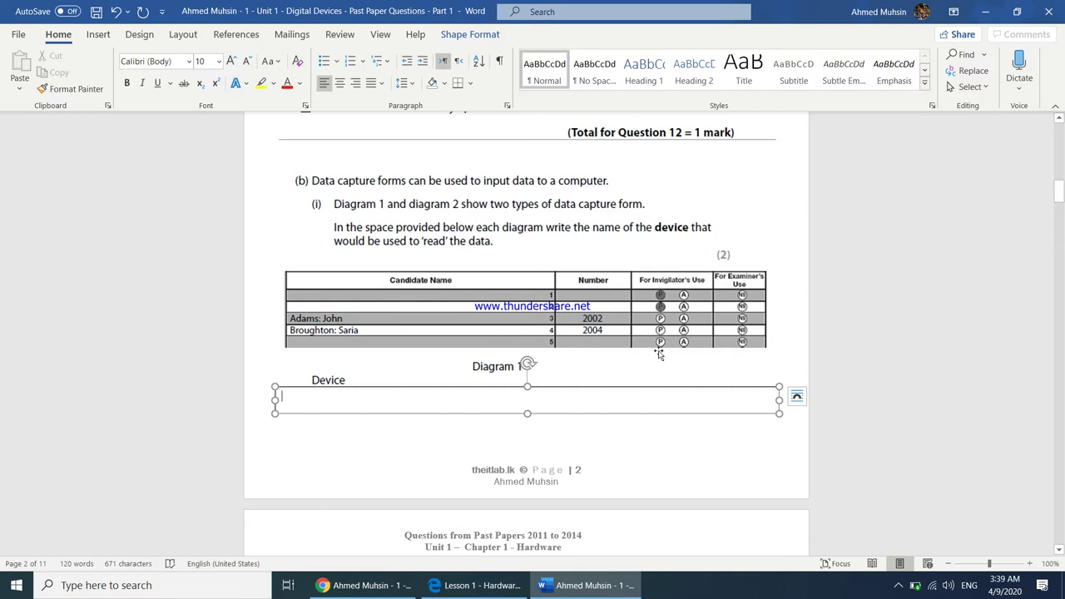
pyautogui.write('Optical ')
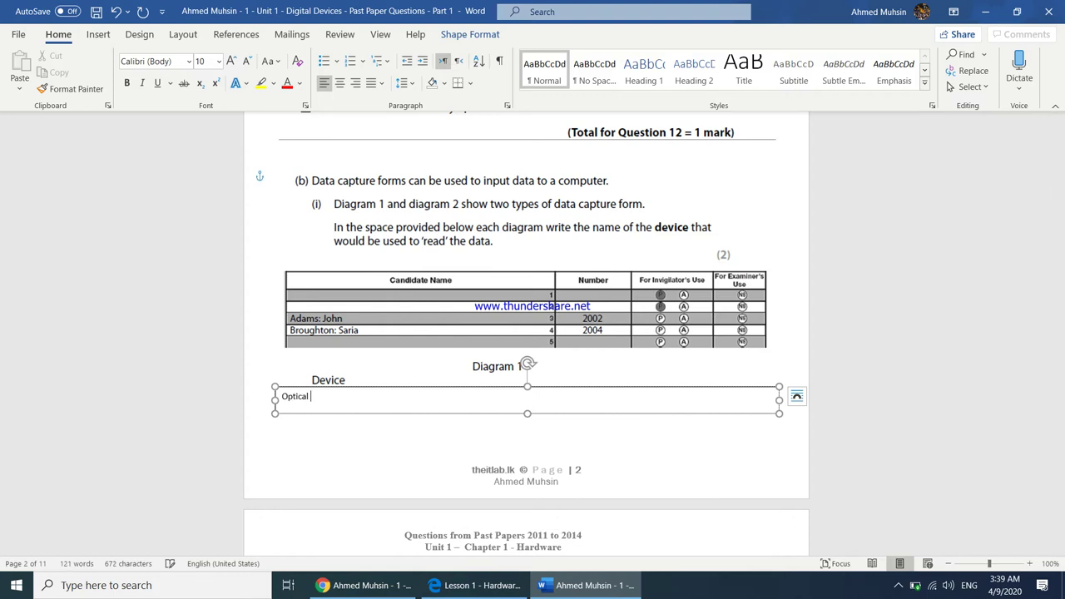
pyautogui.write('Mark Reader')
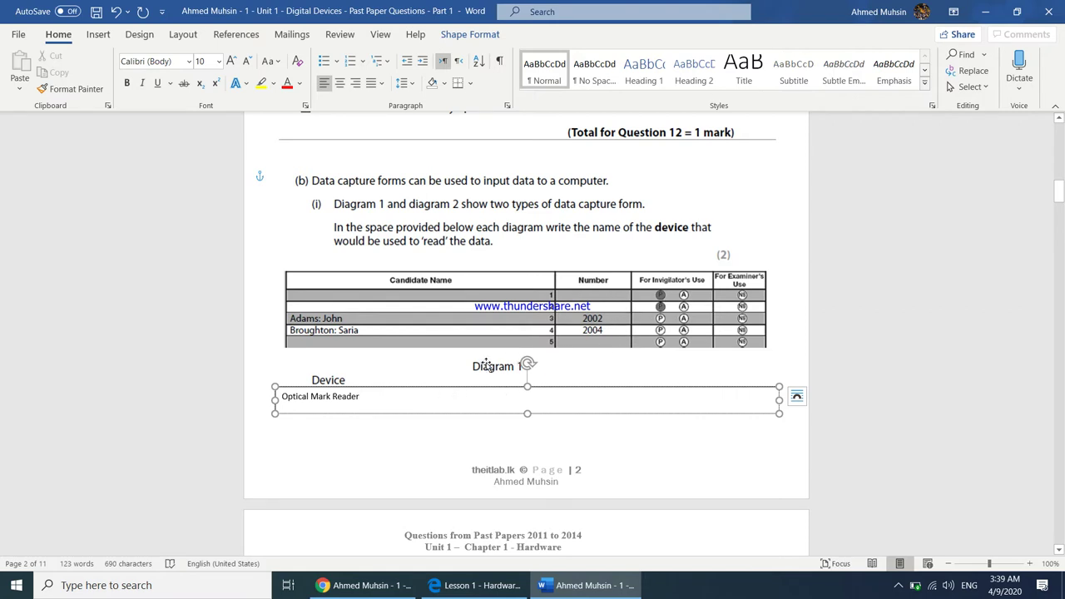
pyautogui.moveTo(284, 398); pyautogui.dragTo(455, 404)
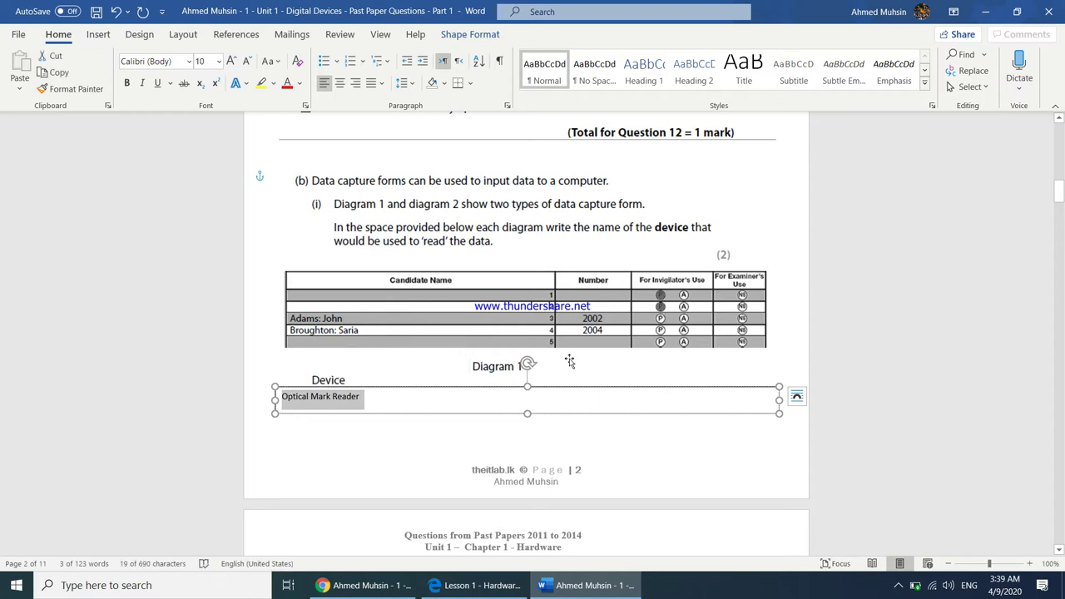
# Enter "Optical Character Reader" in the Device box below Diagram 2
pyautogui.scroll(-3, 521, 353)
pyautogui.scroll(-4, 522, 355)
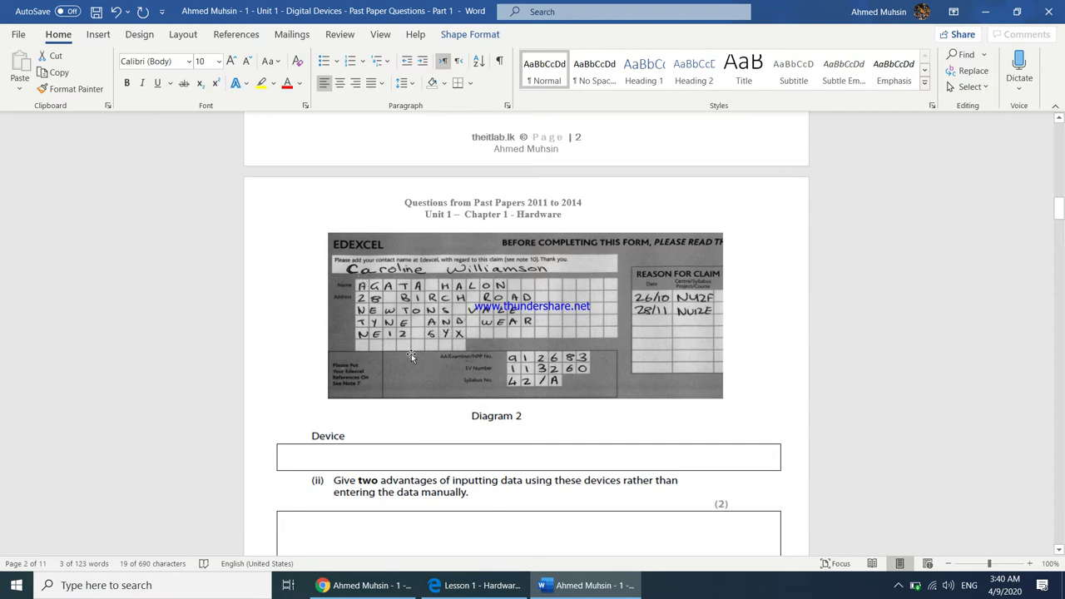
pyautogui.click(363, 455)
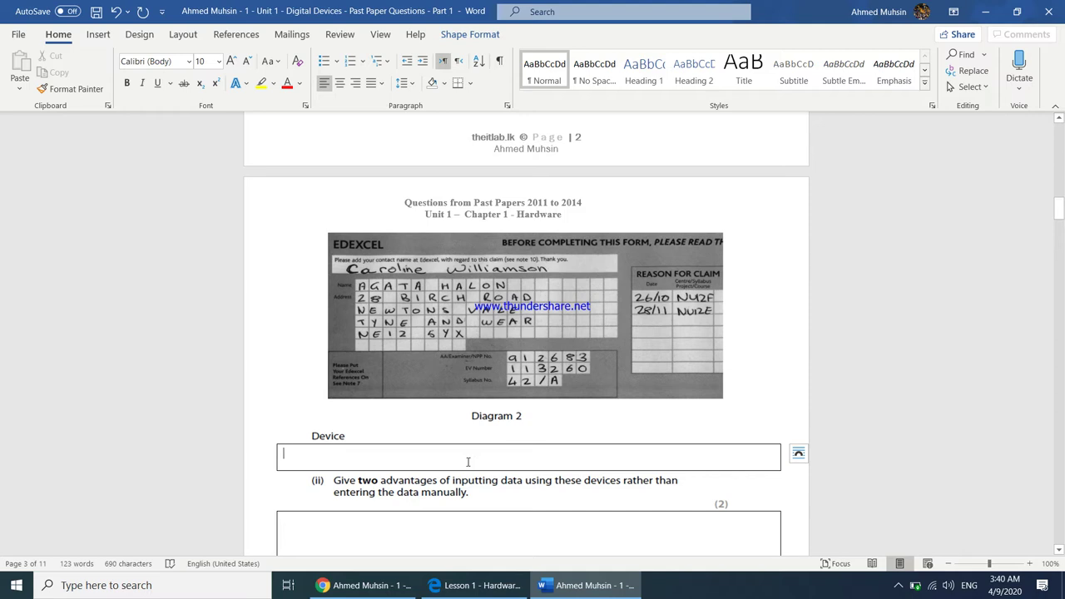
pyautogui.click(418, 333)
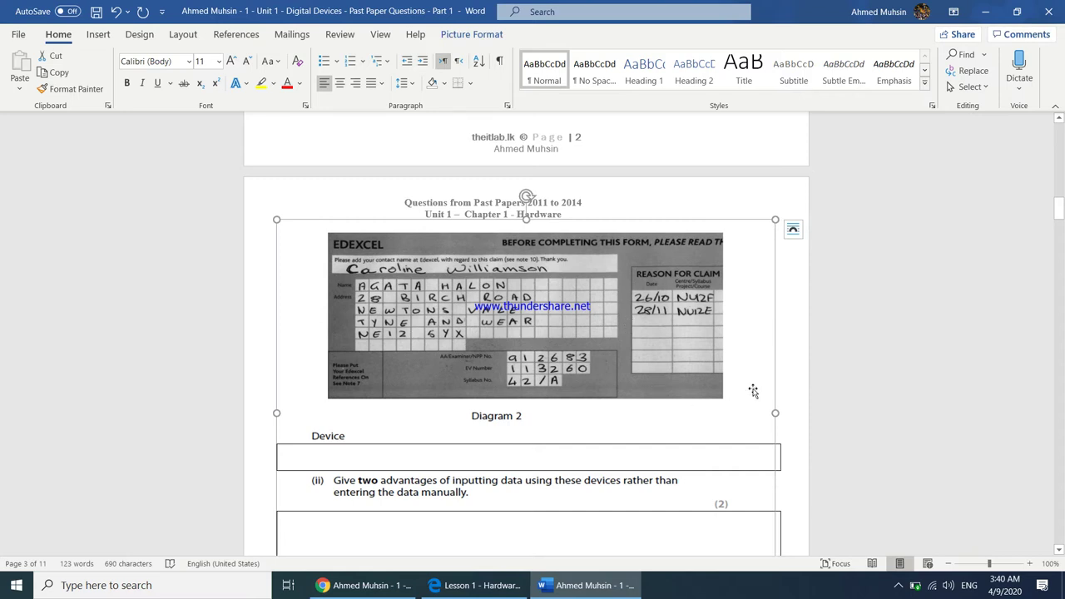
pyautogui.click(793, 390)
pyautogui.scroll(-2, 793, 390)
pyautogui.scroll(1, 632, 329)
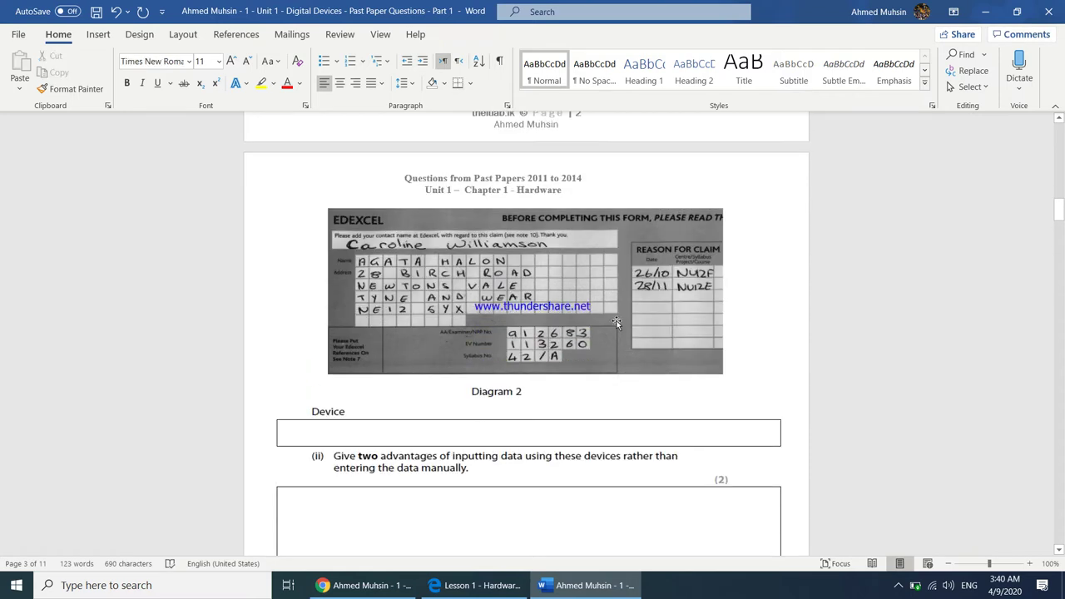
pyautogui.scroll(1, 617, 323)
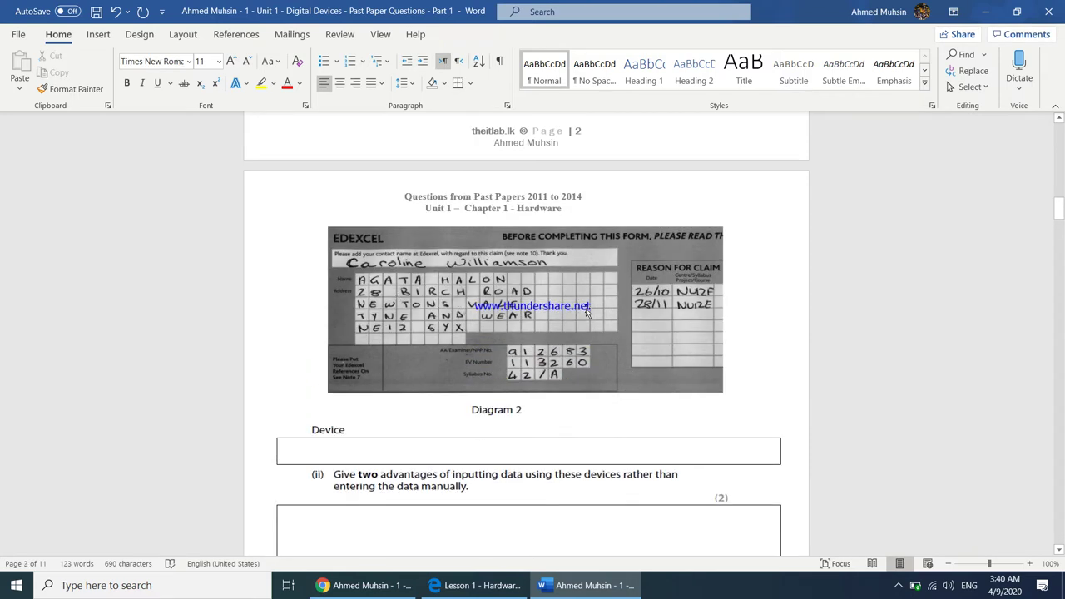
pyautogui.click(529, 451)
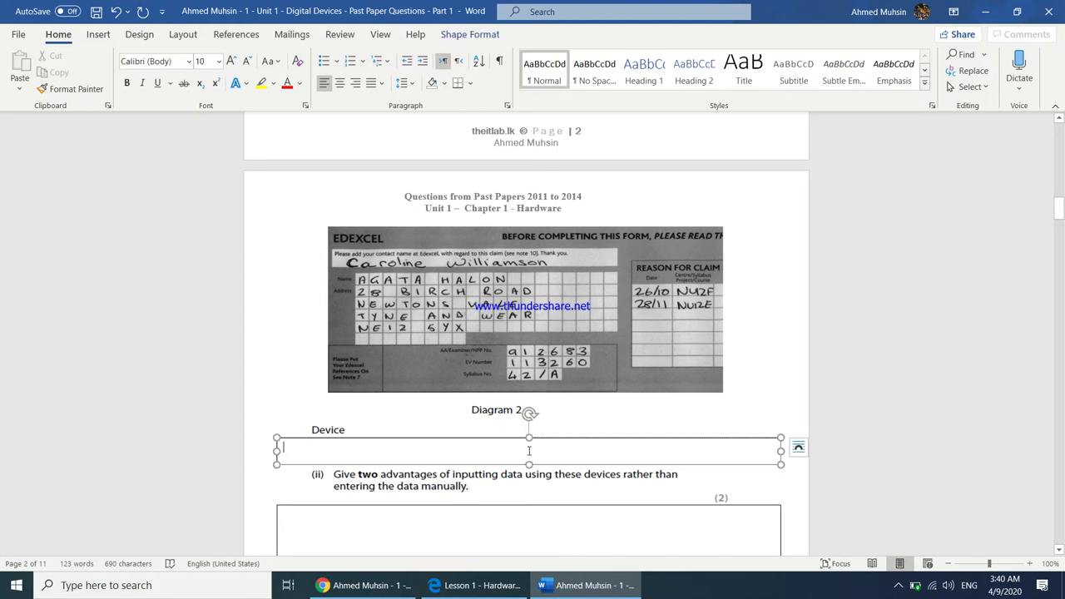
pyautogui.write('Optic')
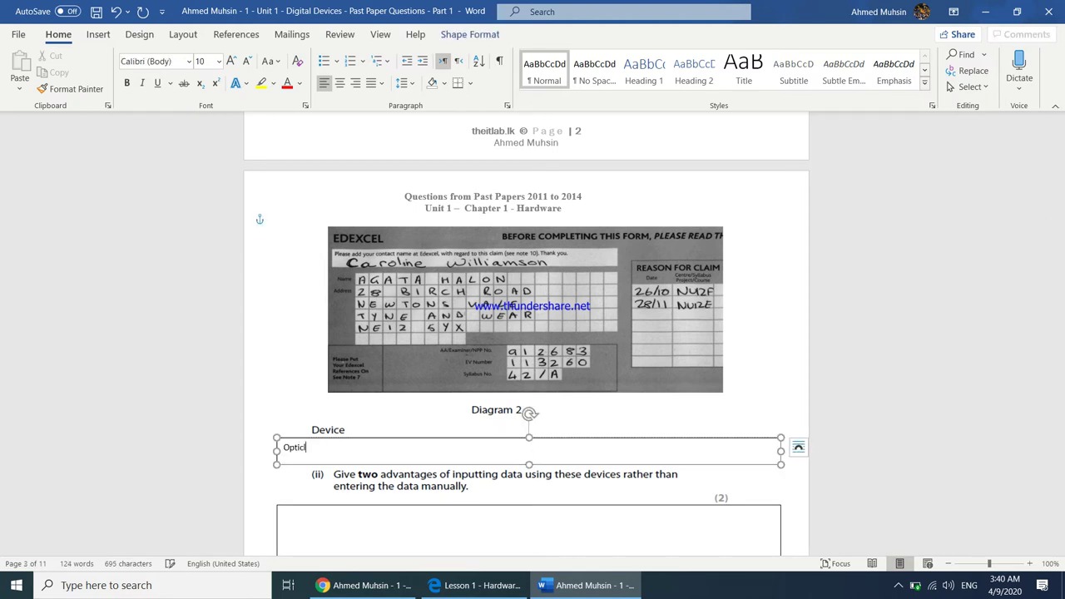
pyautogui.write('al Character Reader')
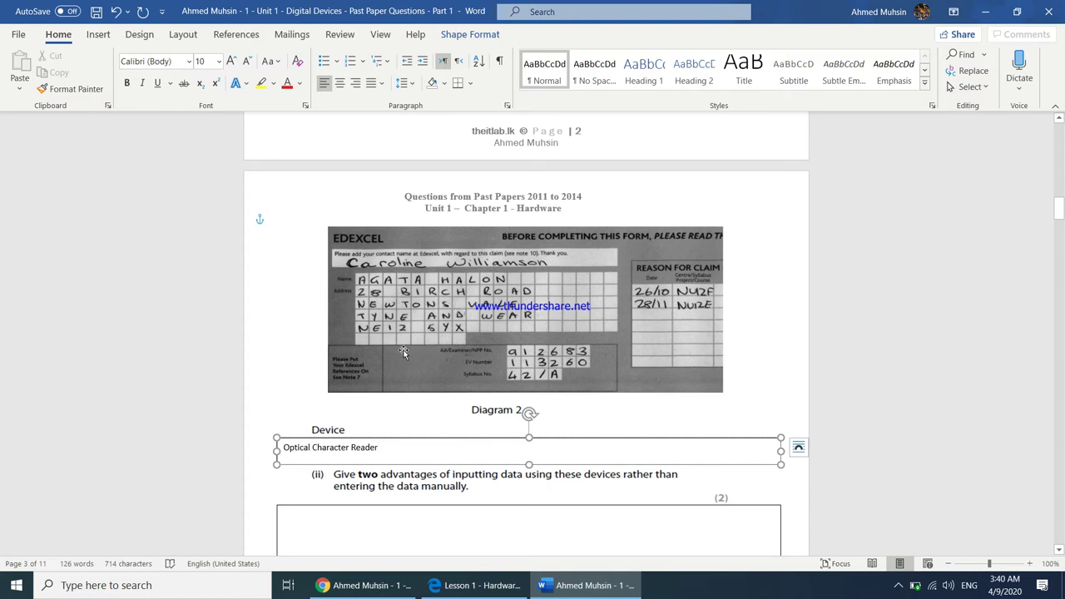
# Start a numbered list in the answer box of part (ii) with the advantage "Data can be input at a much faster rate"
pyautogui.scroll(-3, 403, 353)
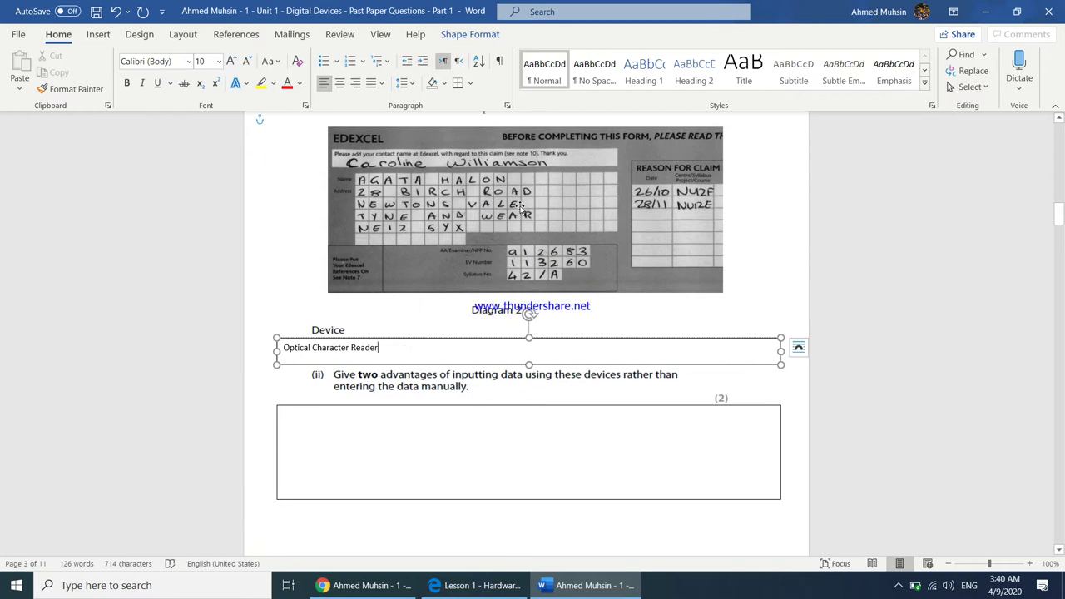
pyautogui.scroll(5, 361, 351)
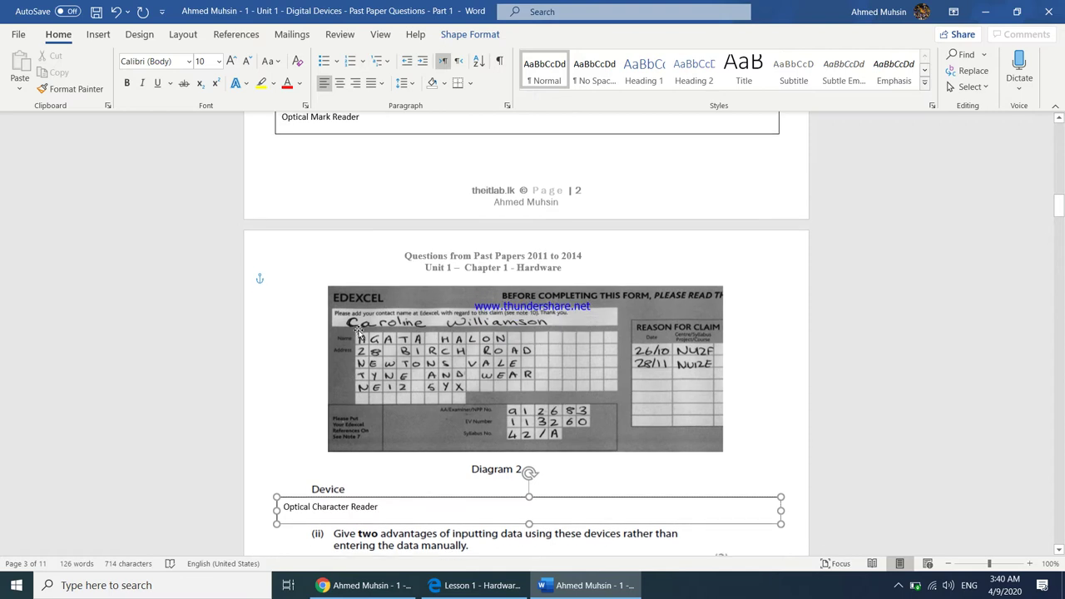
pyautogui.scroll(3, 349, 282)
pyautogui.scroll(-4, 361, 308)
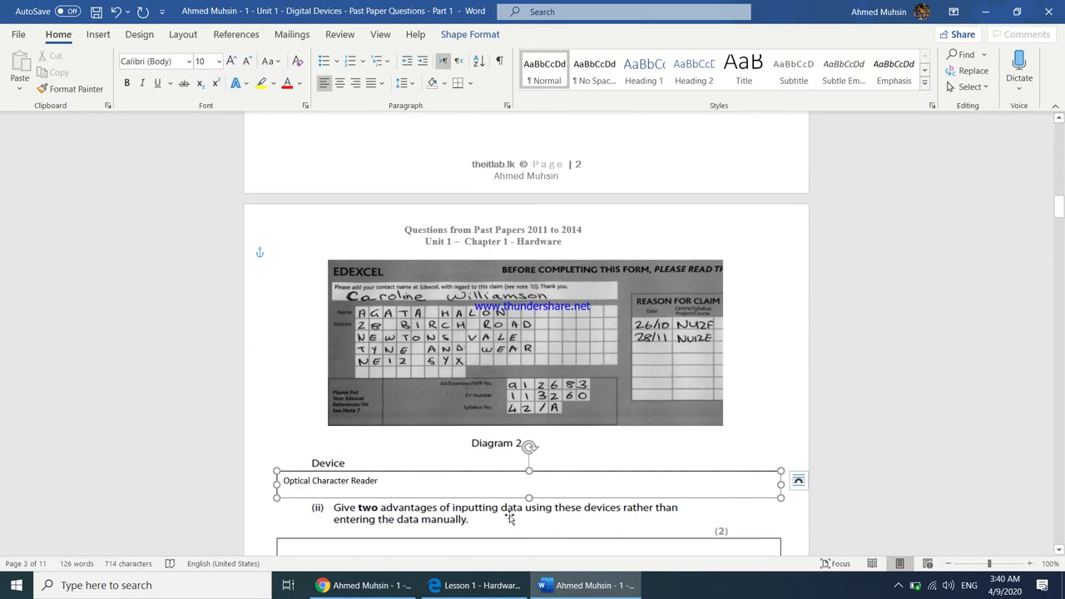
pyautogui.scroll(-2, 458, 517)
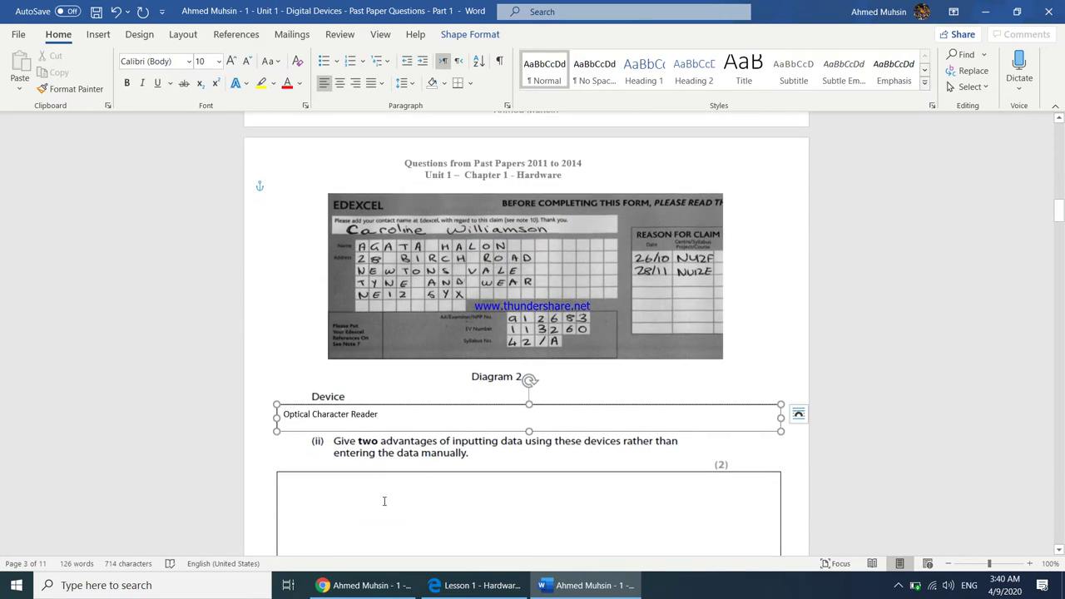
pyautogui.click(385, 501)
pyautogui.scroll(5, 523, 536)
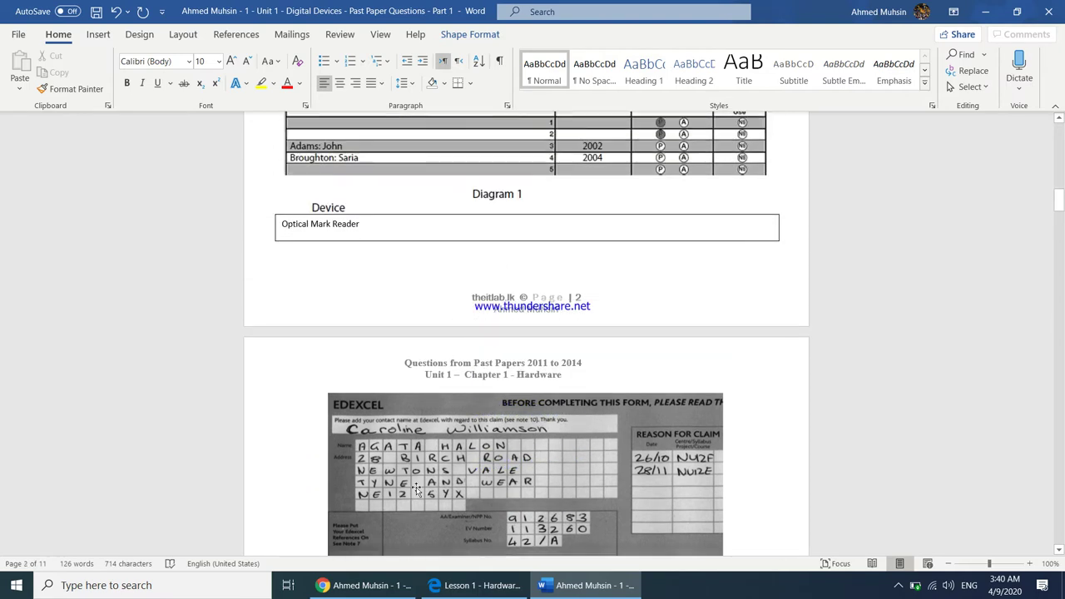
pyautogui.scroll(-5, 430, 470)
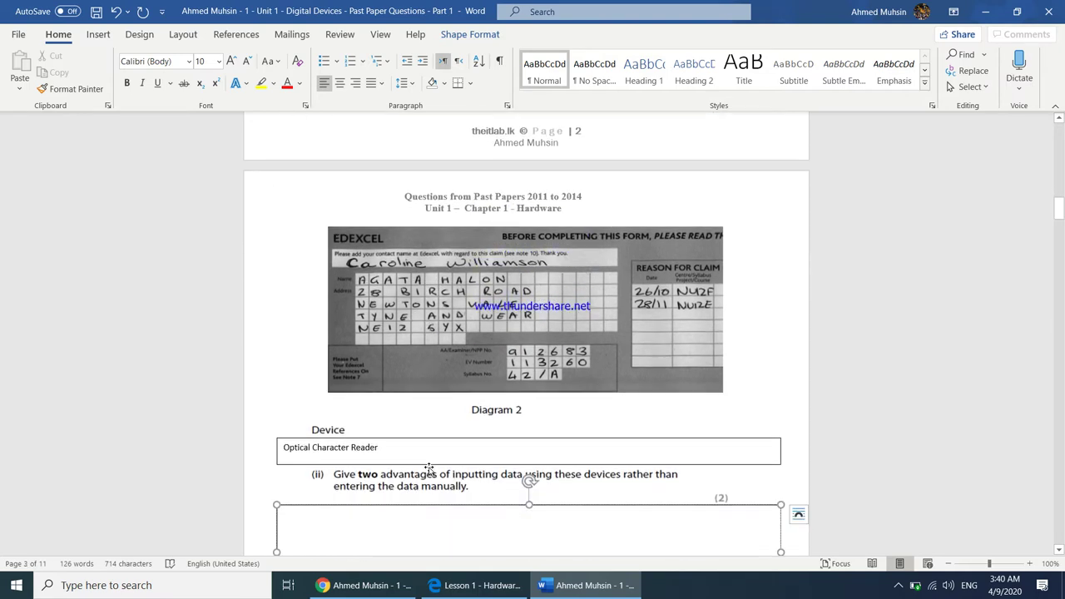
pyautogui.click(398, 509)
pyautogui.write('1. Data')
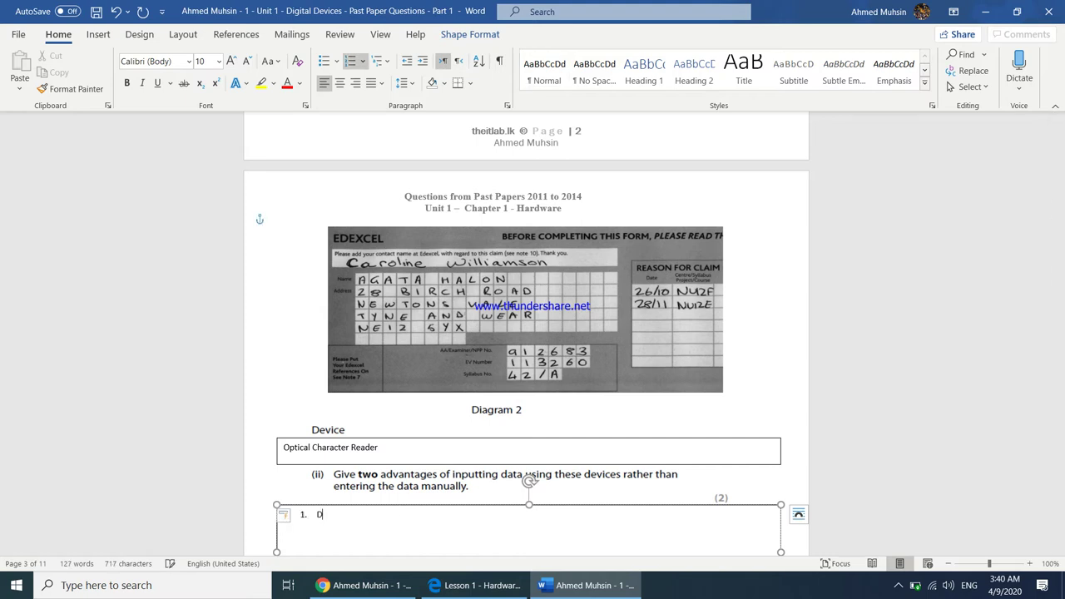
pyautogui.write('e input at a much faster rate')
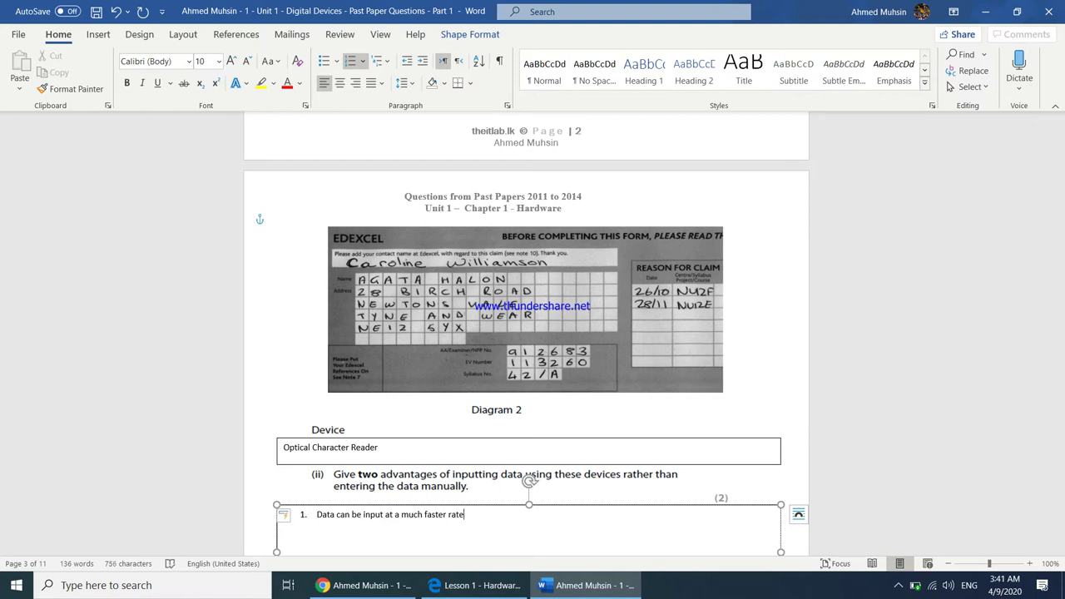
# Add "Accuracy of the data input, would be very high." as the second numbered advantage in part (ii)
pyautogui.press('Return')
pyautogui.write('Accuracy of the ')
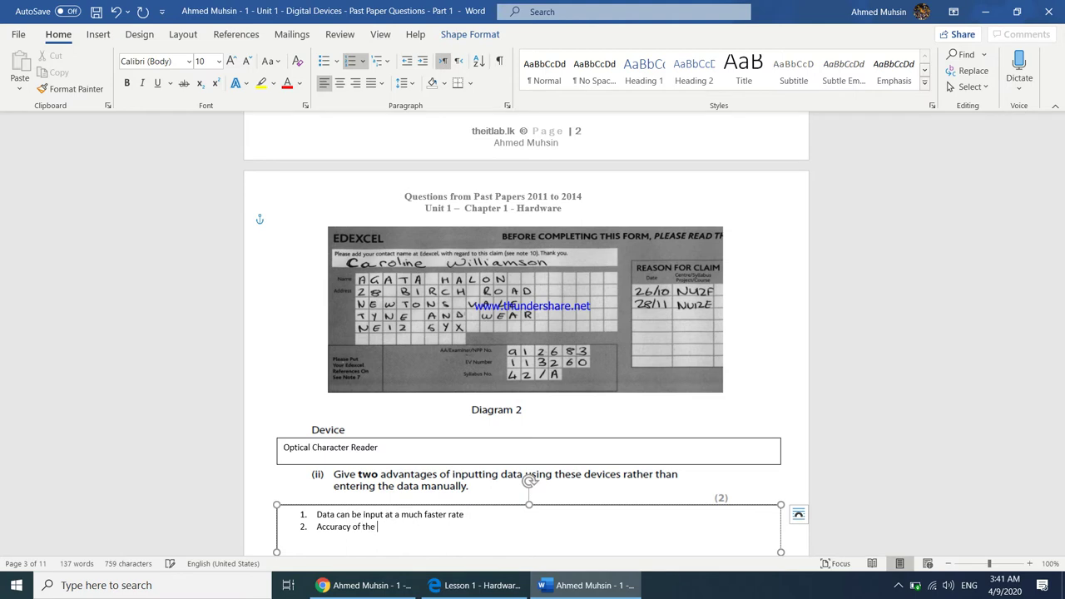
pyautogui.write('data input, would be very high.')
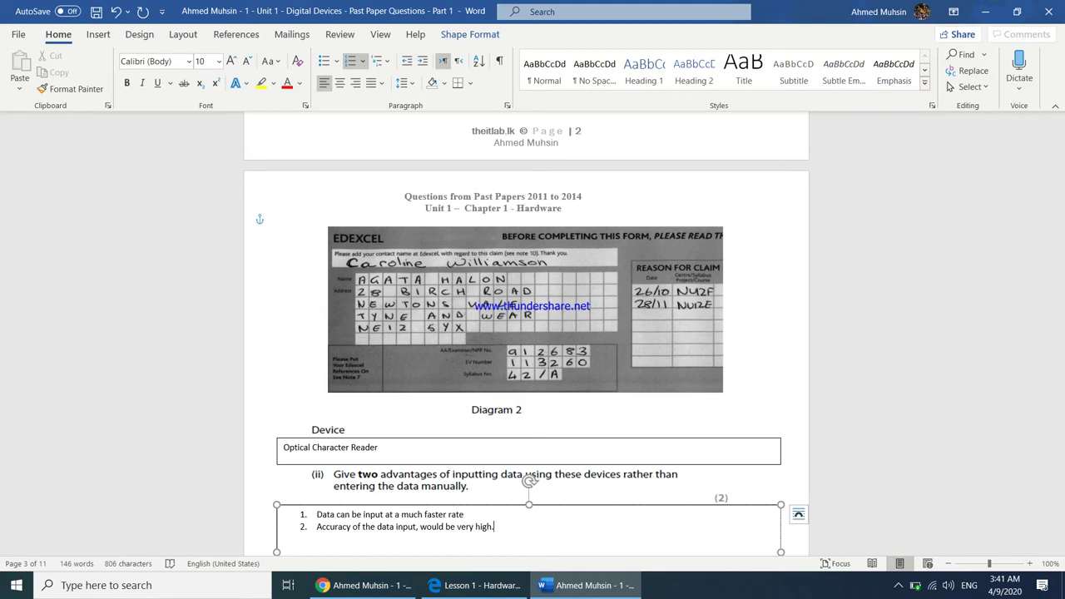
# Enter A in the answer box of question 2 about the type of a graphics tablet
pyautogui.scroll(-1, 408, 503)
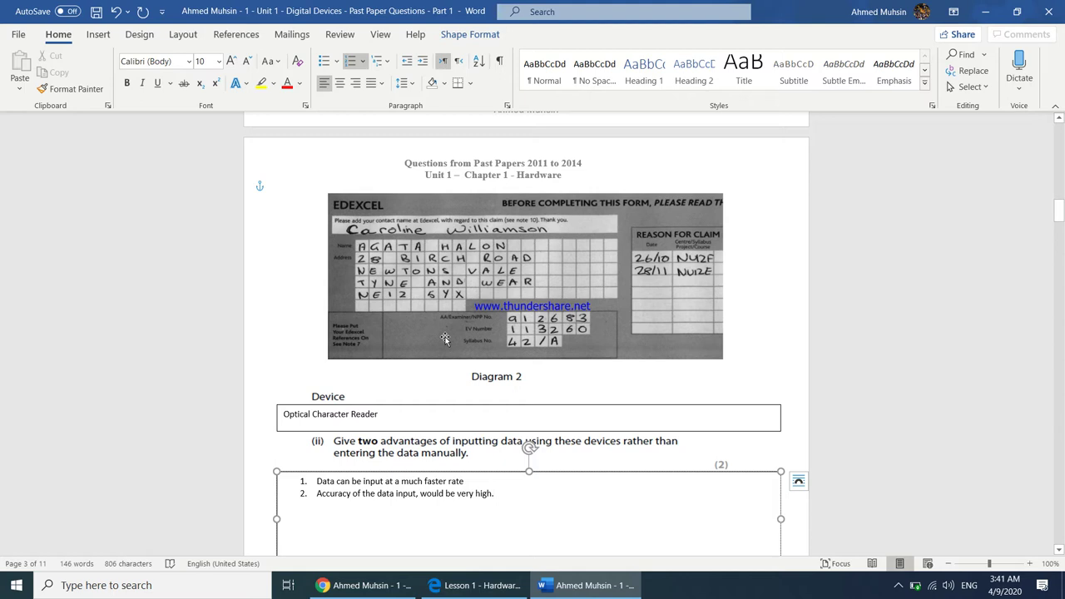
pyautogui.scroll(5, 437, 353)
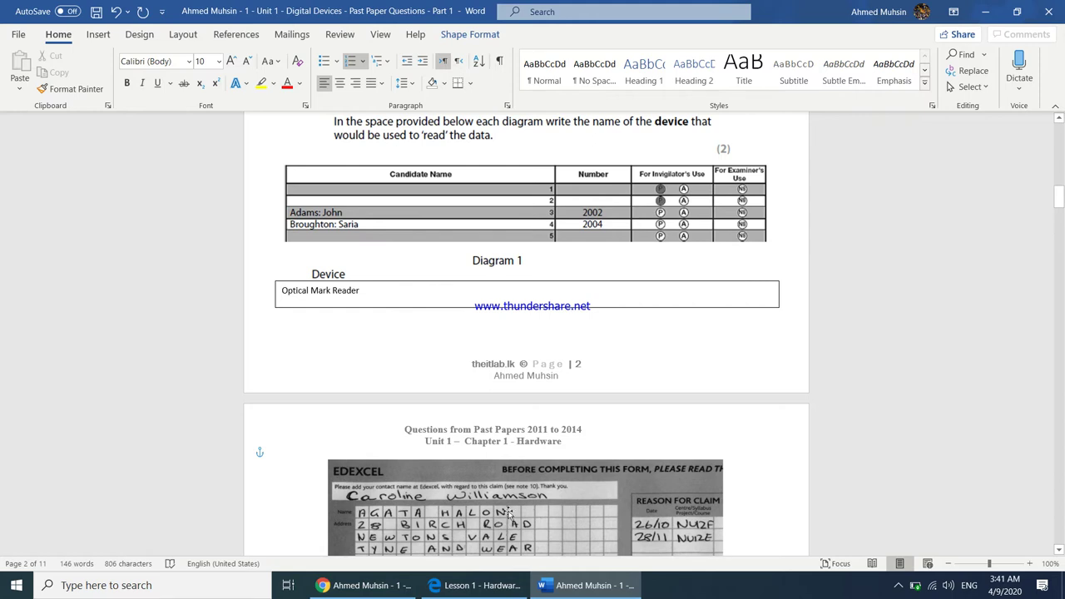
pyautogui.scroll(-1, 503, 511)
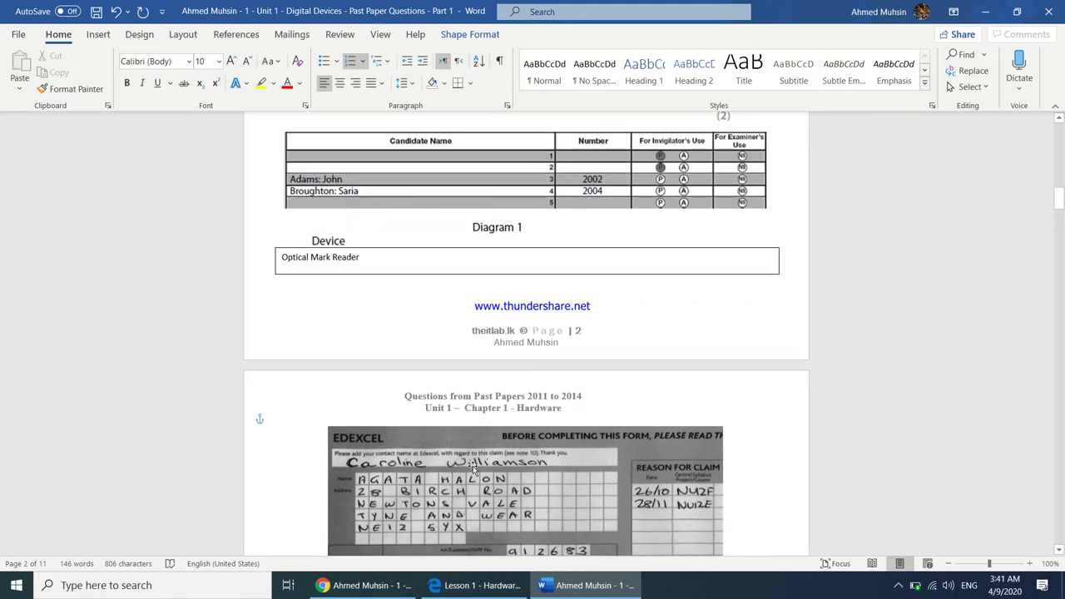
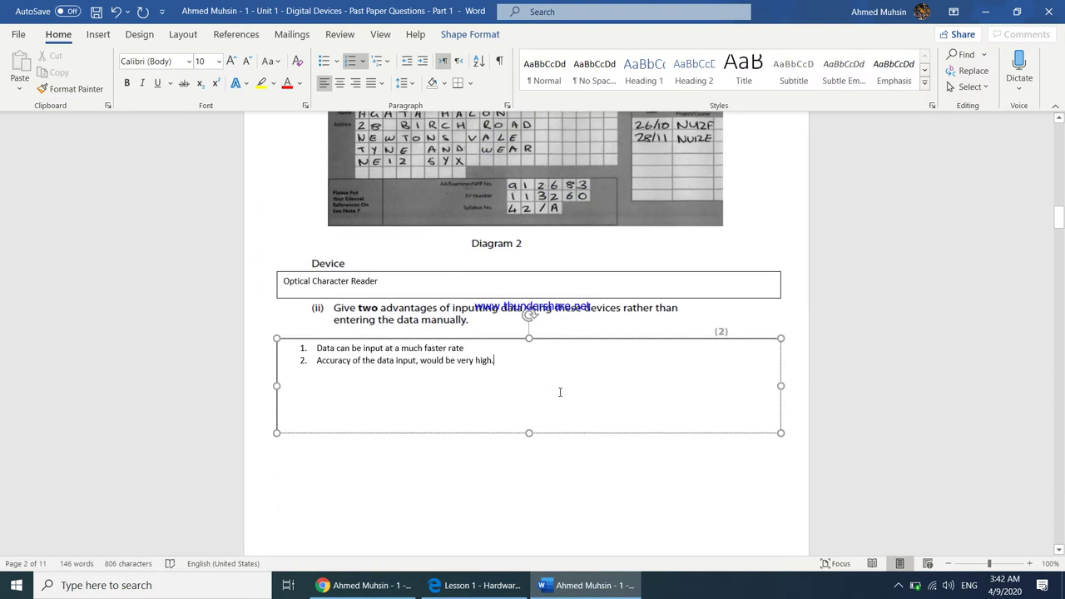
pyautogui.scroll(-2, 559, 394)
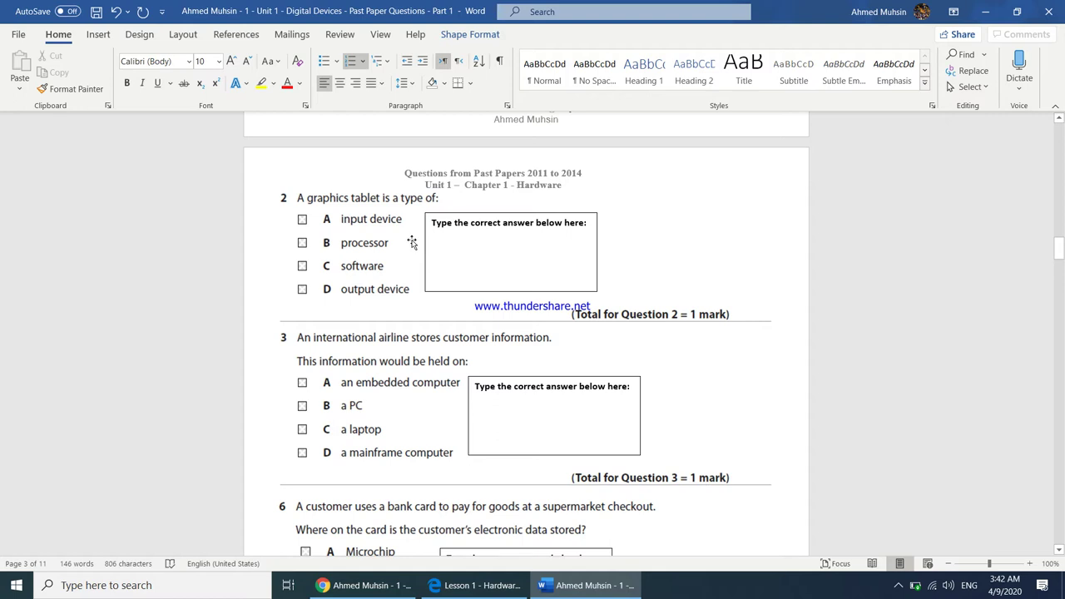
pyautogui.click(350, 227)
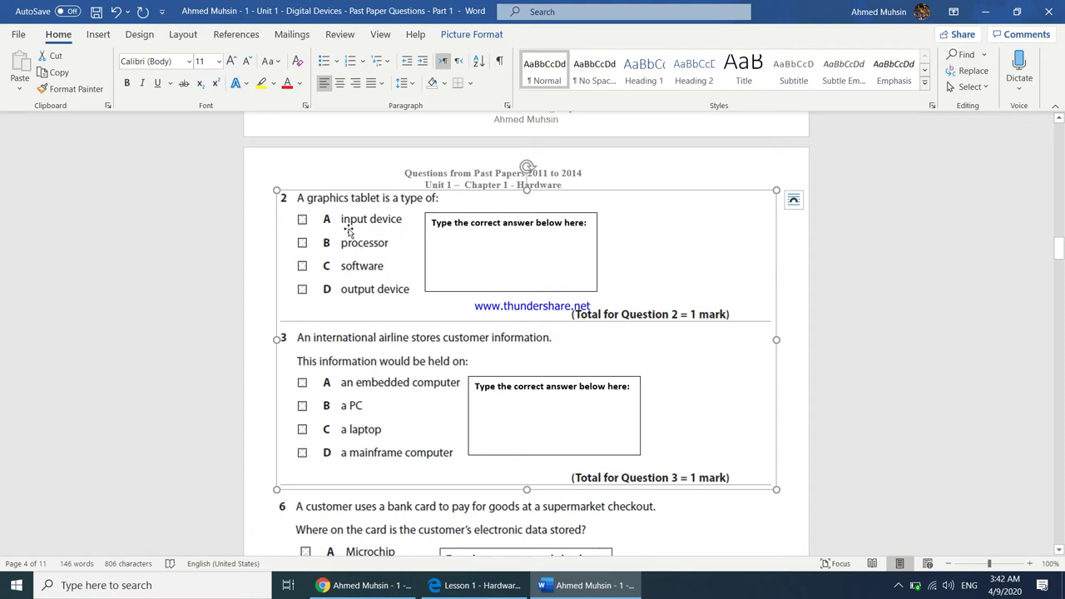
pyautogui.click(469, 263)
pyautogui.write('A')
# Enter D in the answer box of question 3 about where an airline's customer information is held
pyautogui.scroll(-2, 417, 293)
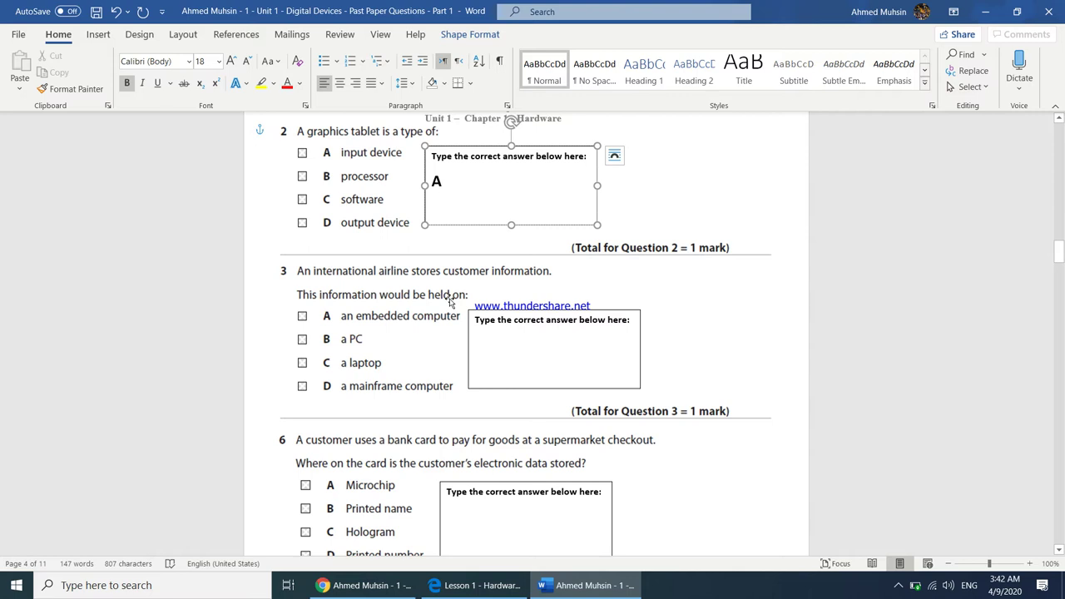
pyautogui.click(365, 321)
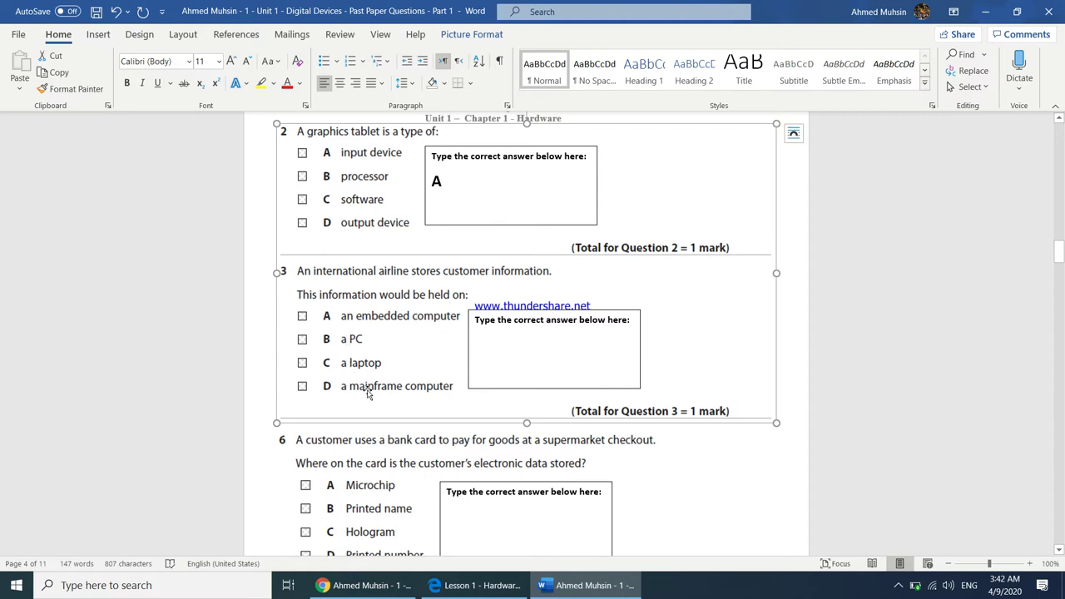
pyautogui.click(517, 344)
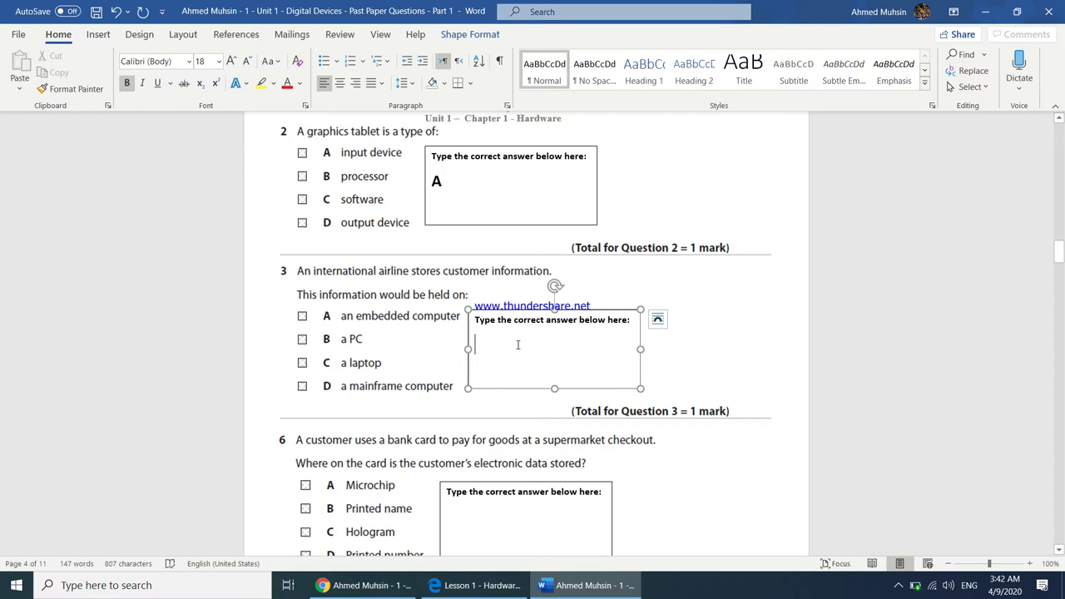
pyautogui.write('D')
# Enter A in the answer box of question 6 about where a bank card stores the customer's electronic data
pyautogui.scroll(-3, 449, 353)
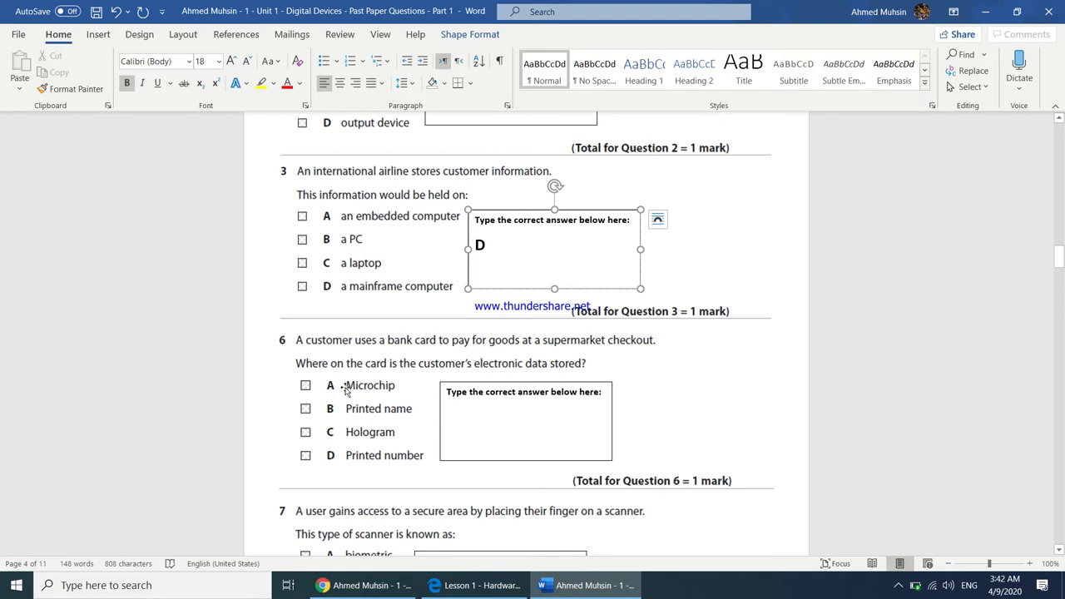
pyautogui.click(450, 423)
pyautogui.click(500, 439)
pyautogui.write('A')
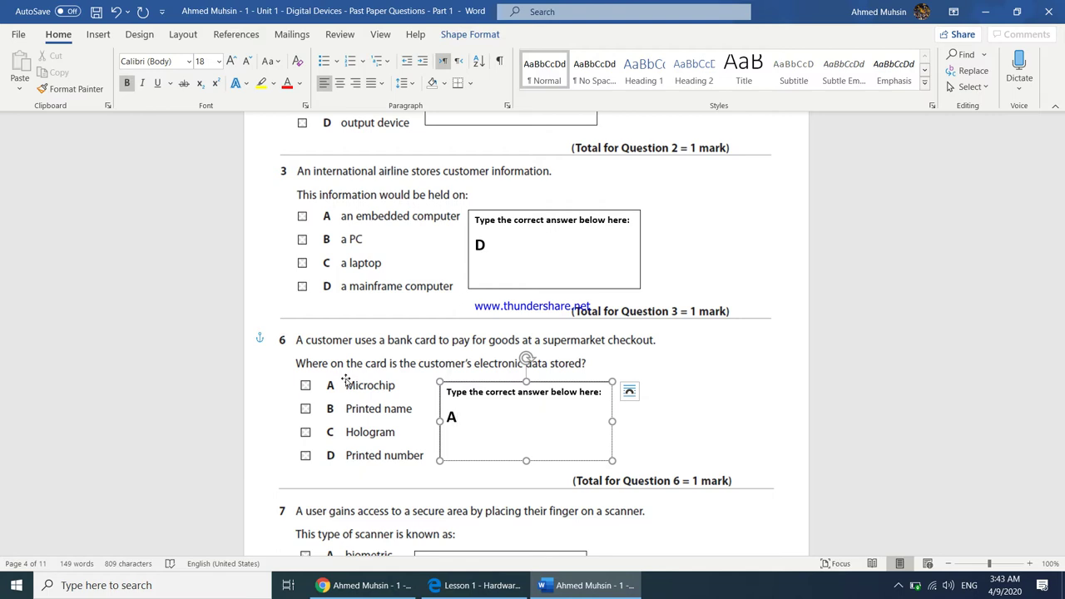
# Enter A in the answer box of question 7 about the type of finger scanner
pyautogui.scroll(-2, 418, 360)
pyautogui.scroll(-1, 416, 360)
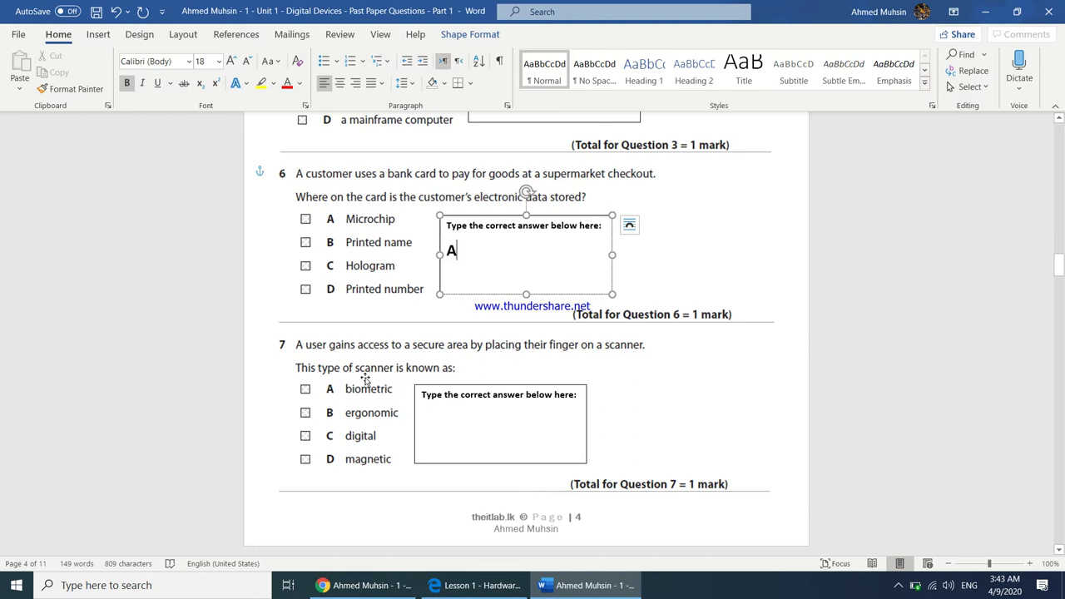
pyautogui.click(433, 428)
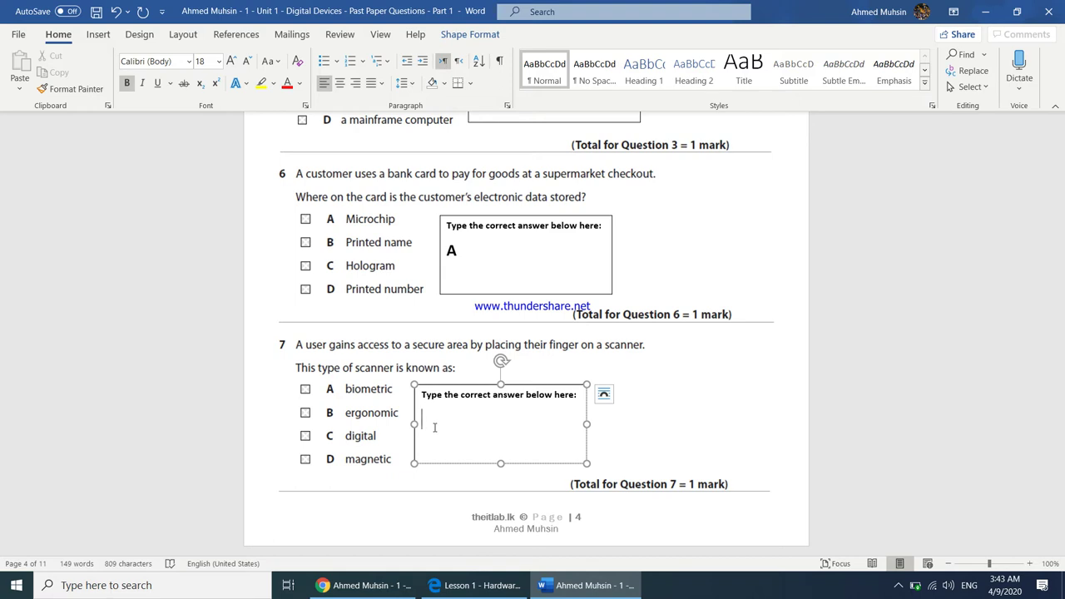
pyautogui.write('A')
# Enter C in the answer box of question 9 about one benefit of using a bar code scanner
pyautogui.scroll(-5, 400, 416)
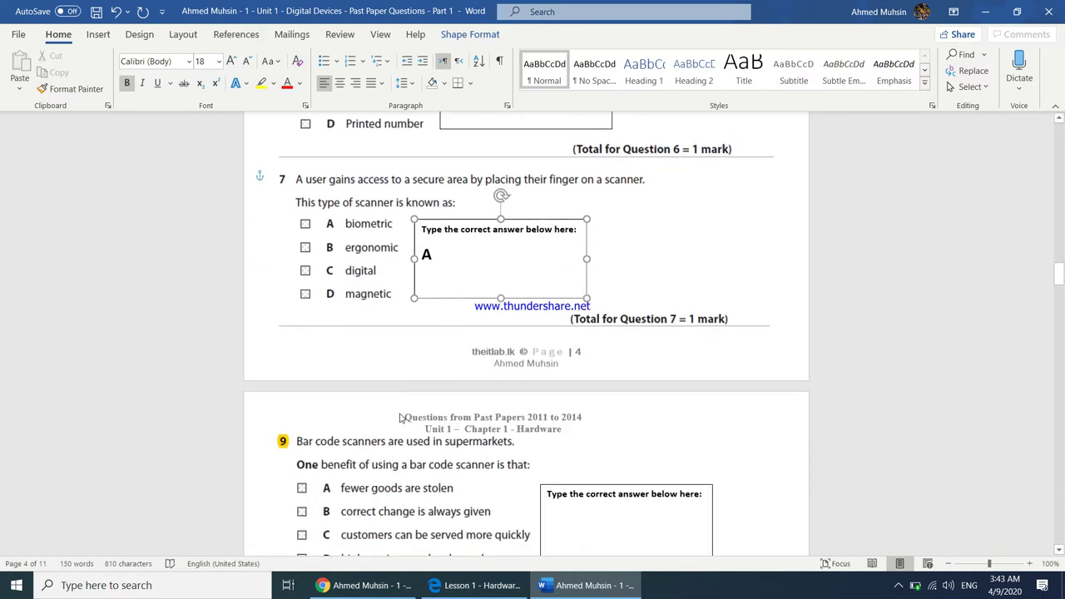
pyautogui.scroll(-1, 399, 414)
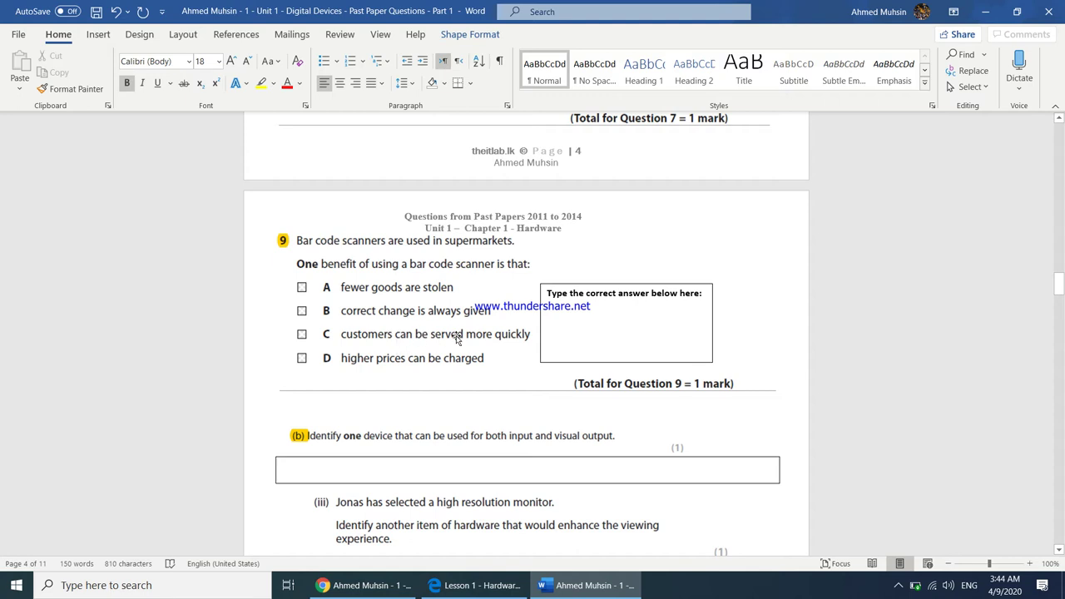
pyautogui.click(566, 333)
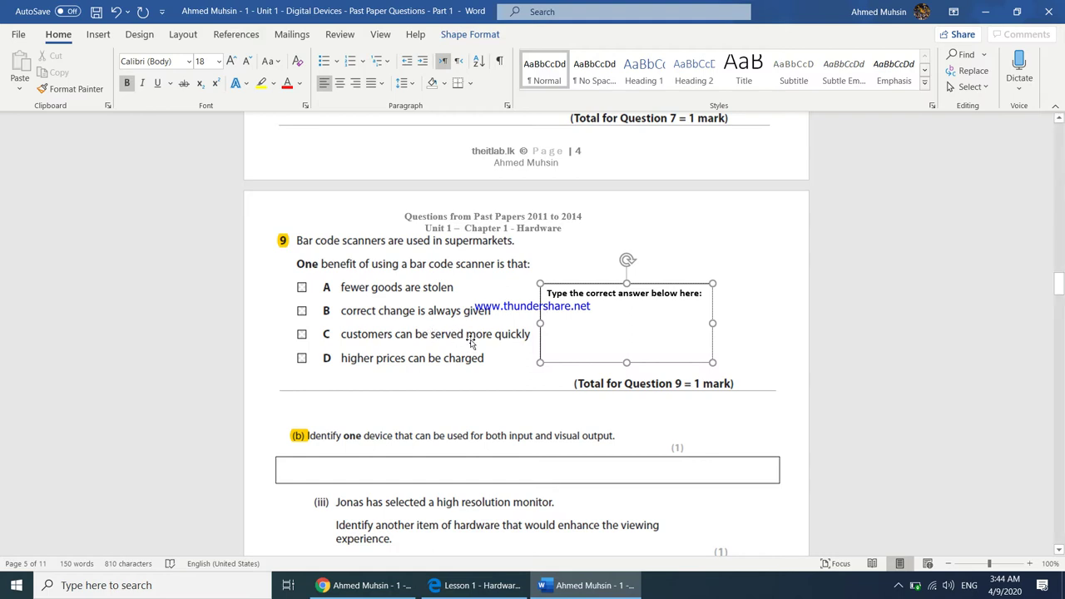
pyautogui.write('C')
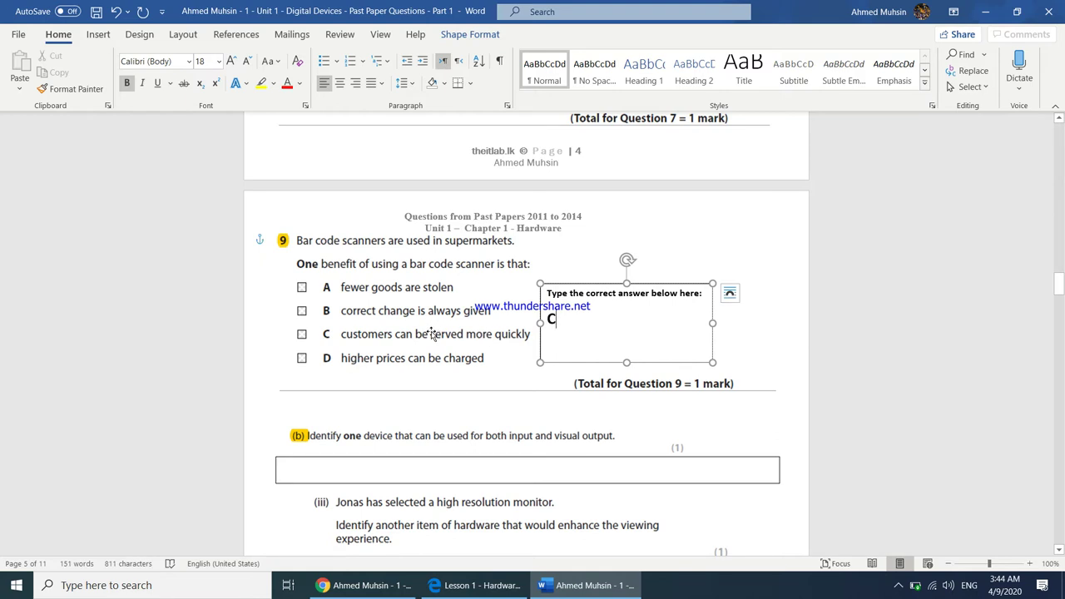
# Enter "Touch screen" in the answer box of part (b) about one device used for both input and visual output
pyautogui.scroll(-1, 432, 334)
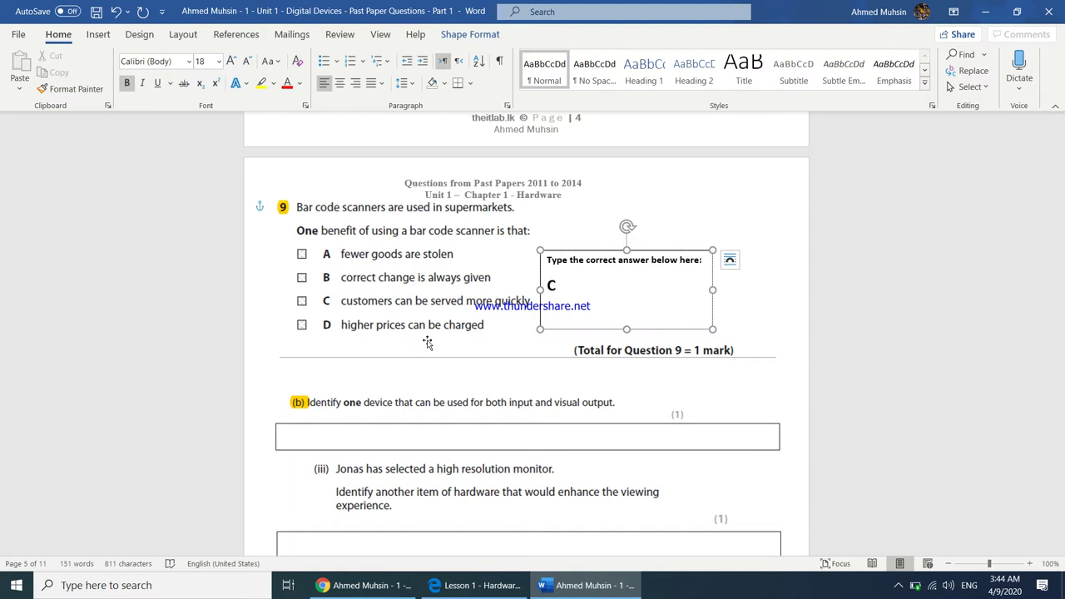
pyautogui.click(321, 407)
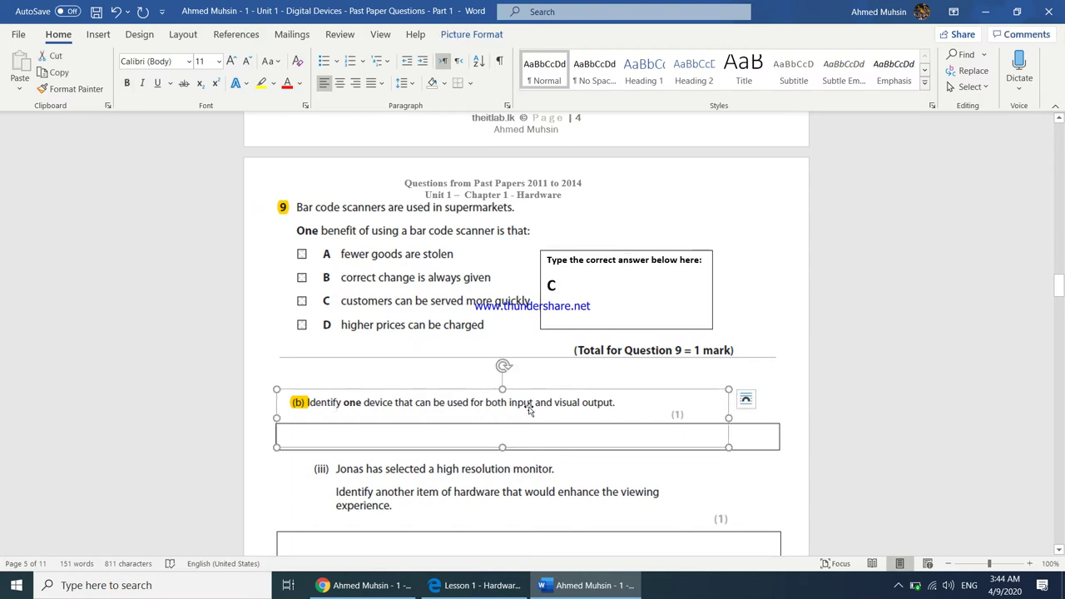
pyautogui.click(603, 431)
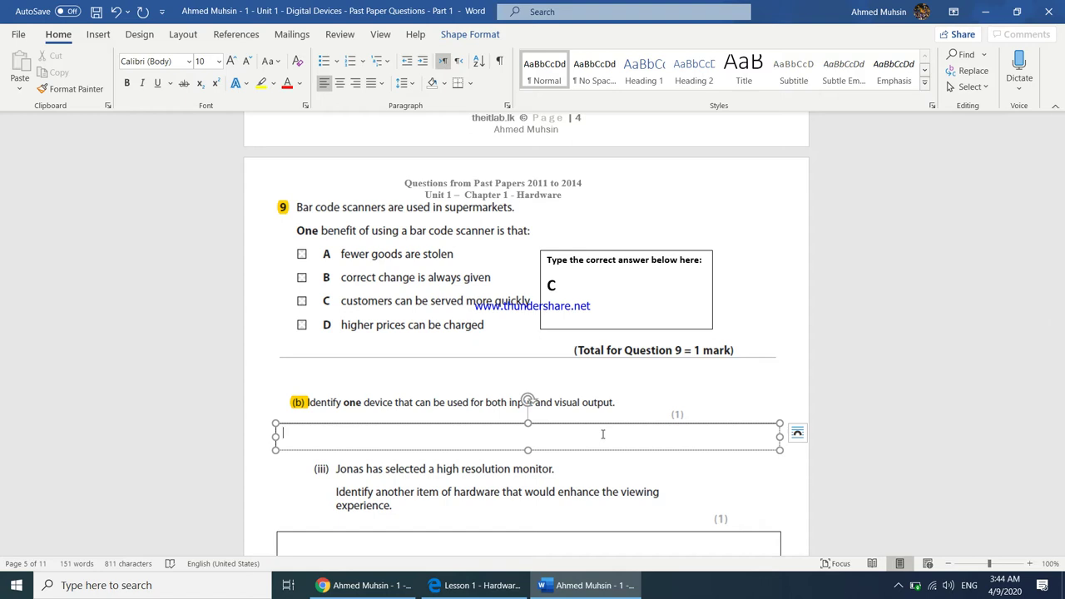
pyautogui.write('Touch screen')
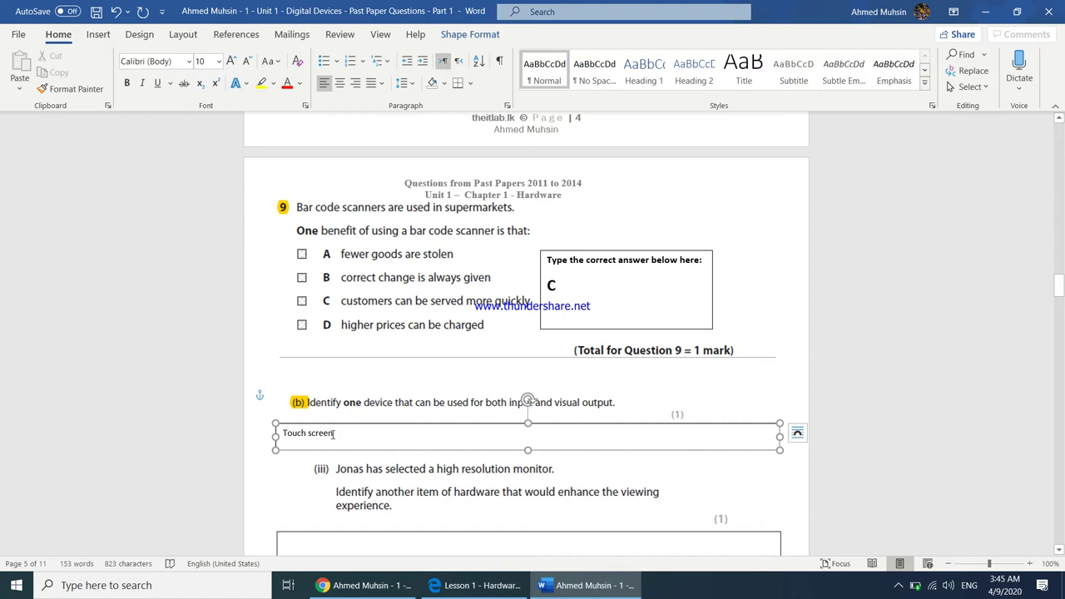
# Enter "Graphics Card" in the answer box of part (iii) about another hardware item that would enhance the viewing experience
pyautogui.scroll(-3, 334, 434)
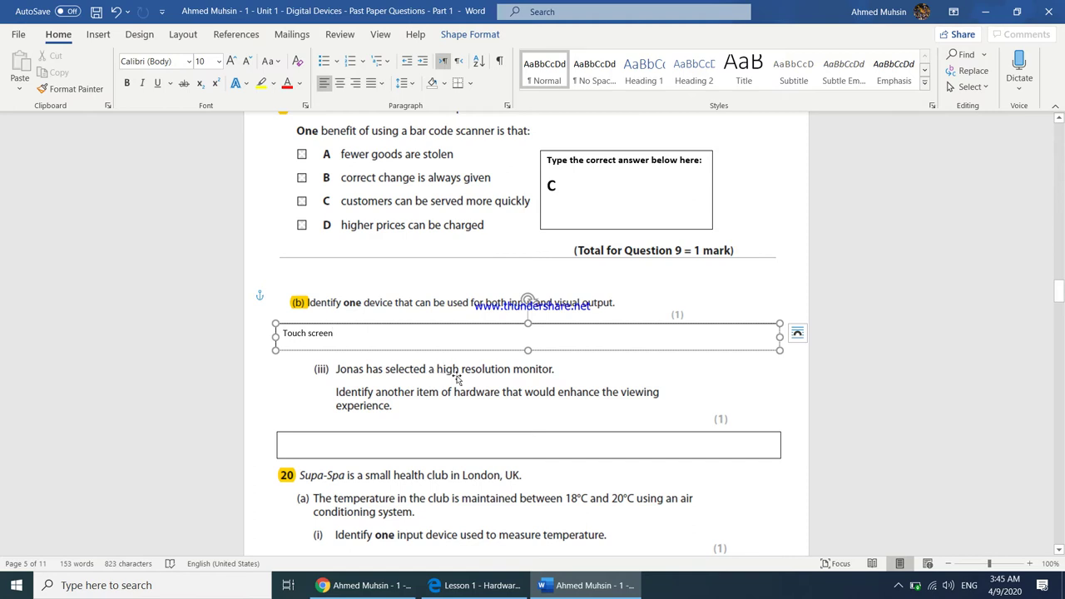
pyautogui.click(393, 439)
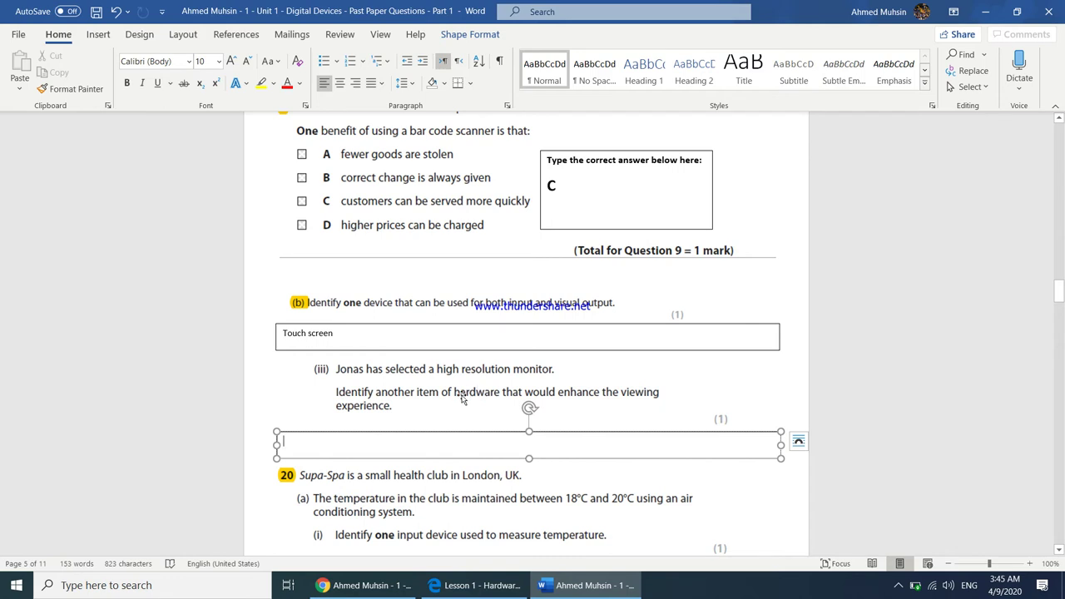
pyautogui.write('Graphics ')
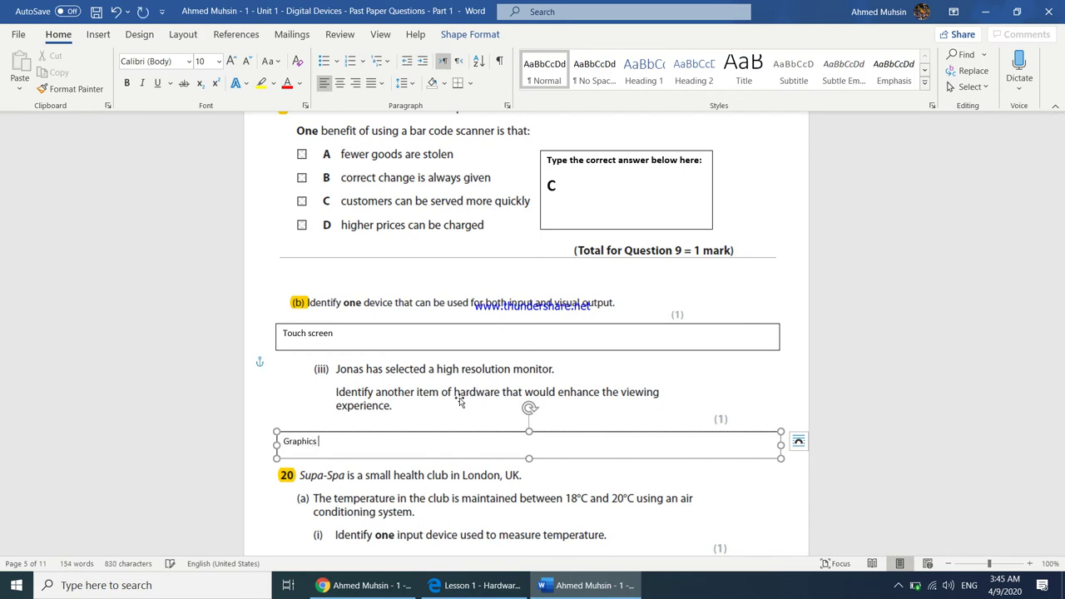
pyautogui.write('Card')
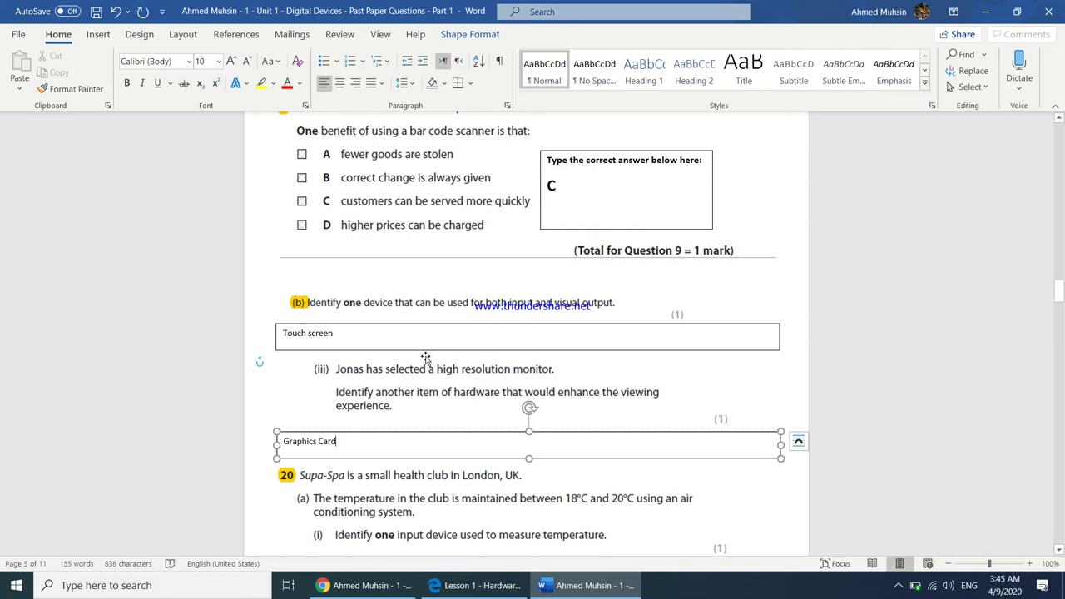
pyautogui.moveTo(355, 446); pyautogui.dragTo(281, 441)
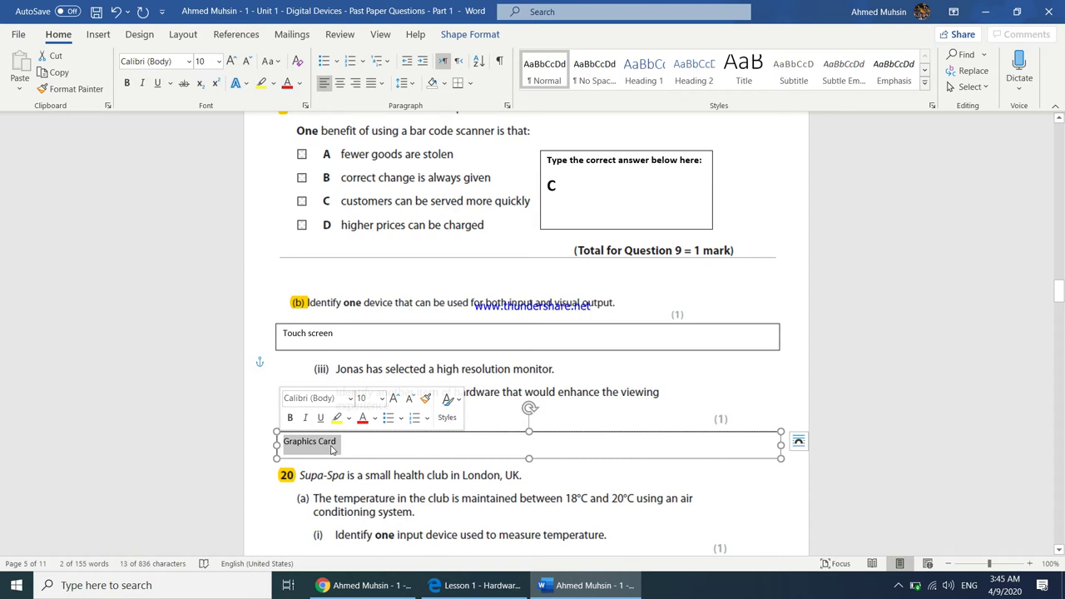
pyautogui.click(426, 490)
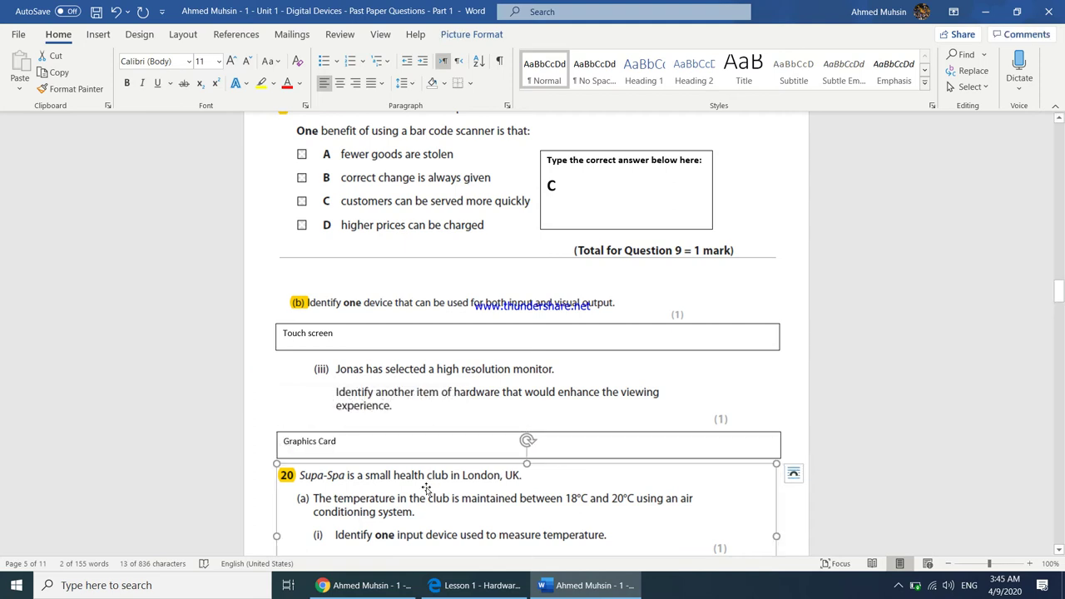
# Enter "Thermometer" in the answer box of question 20 (a)(i) about an input device used to measure temperature
pyautogui.scroll(-3, 420, 471)
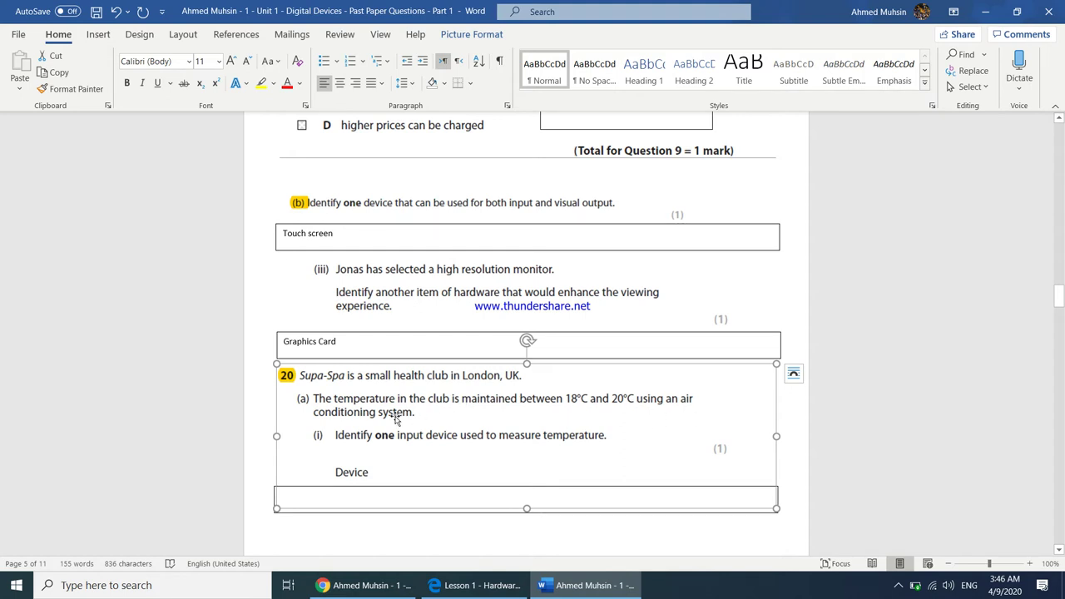
pyautogui.click(382, 490)
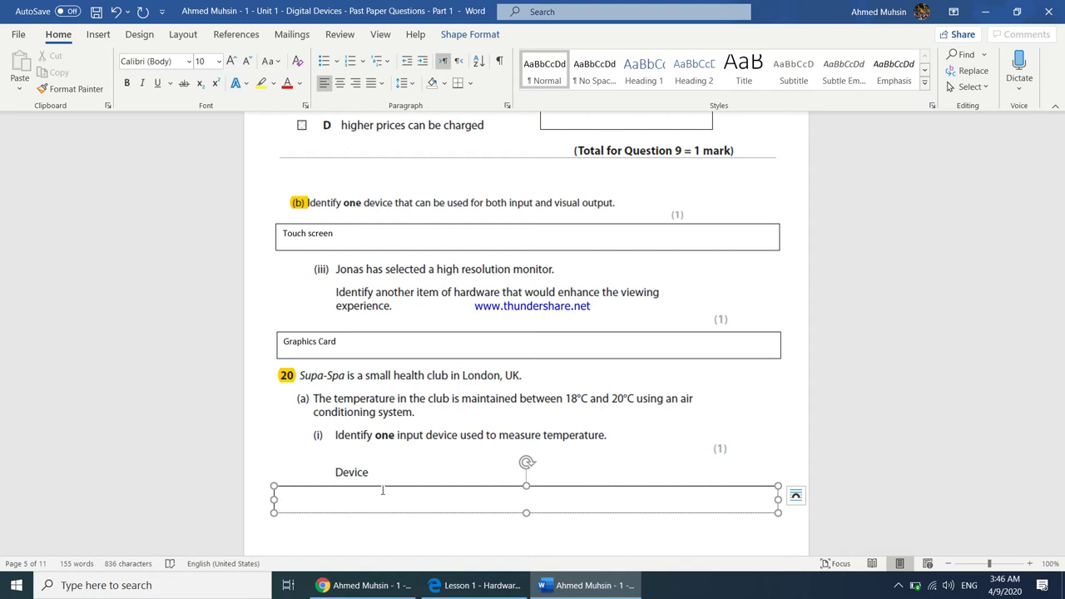
pyautogui.write('Thermometer')
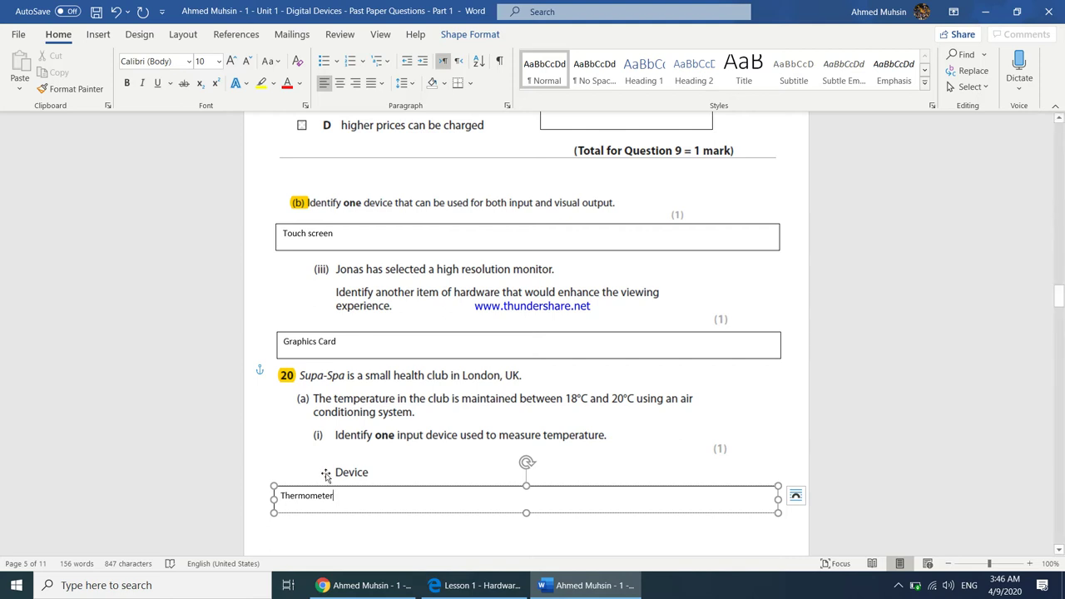
# Enter B in the answer box of question 1 about the device used for both data input and output
pyautogui.scroll(-5, 404, 398)
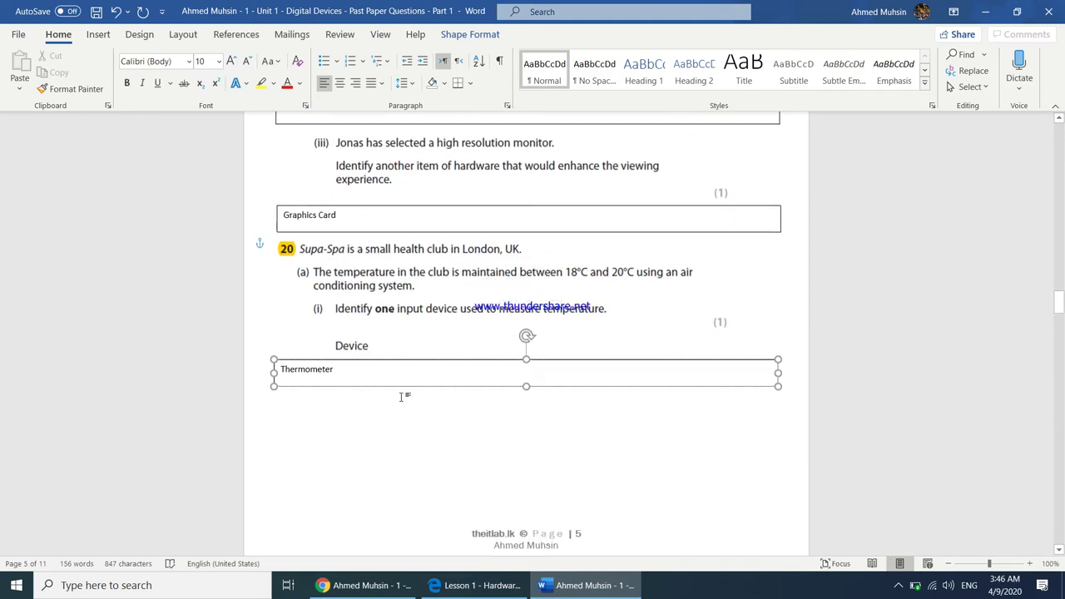
pyautogui.scroll(-7, 400, 397)
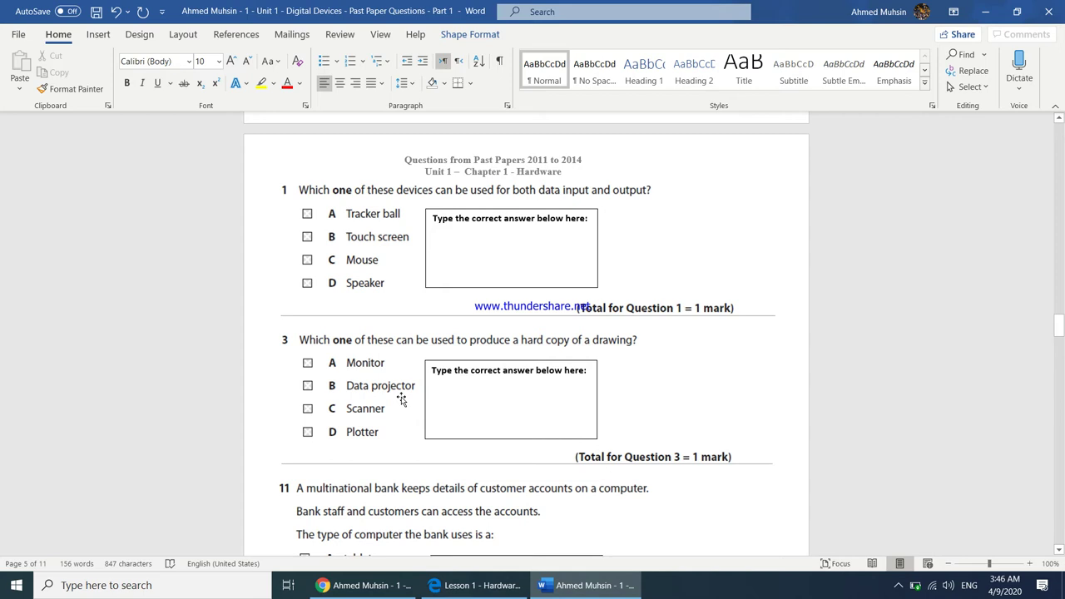
pyautogui.click(481, 240)
pyautogui.write('B')
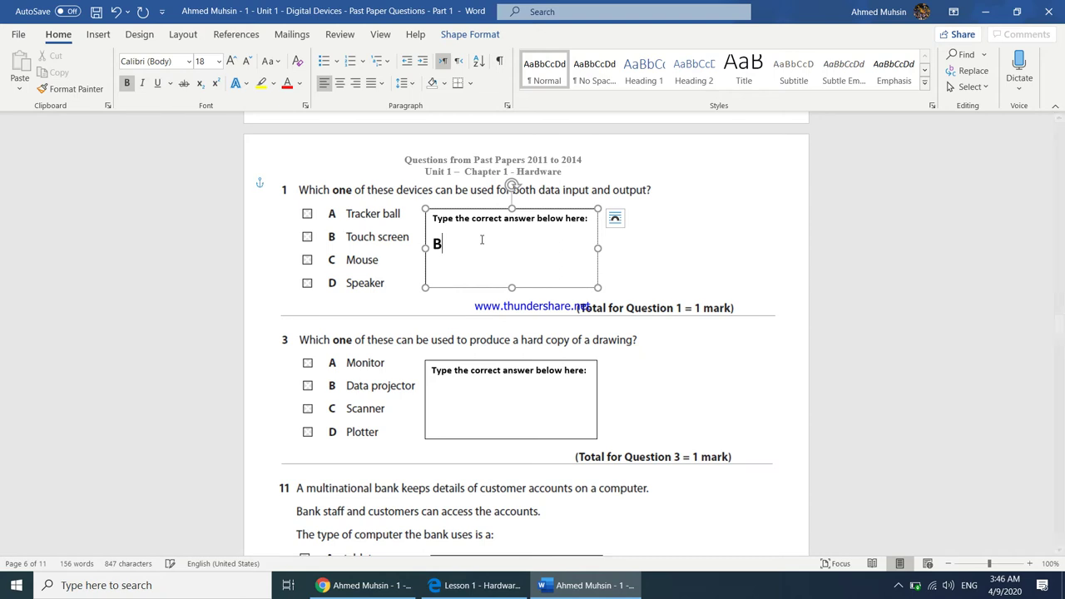
pyautogui.click(370, 210)
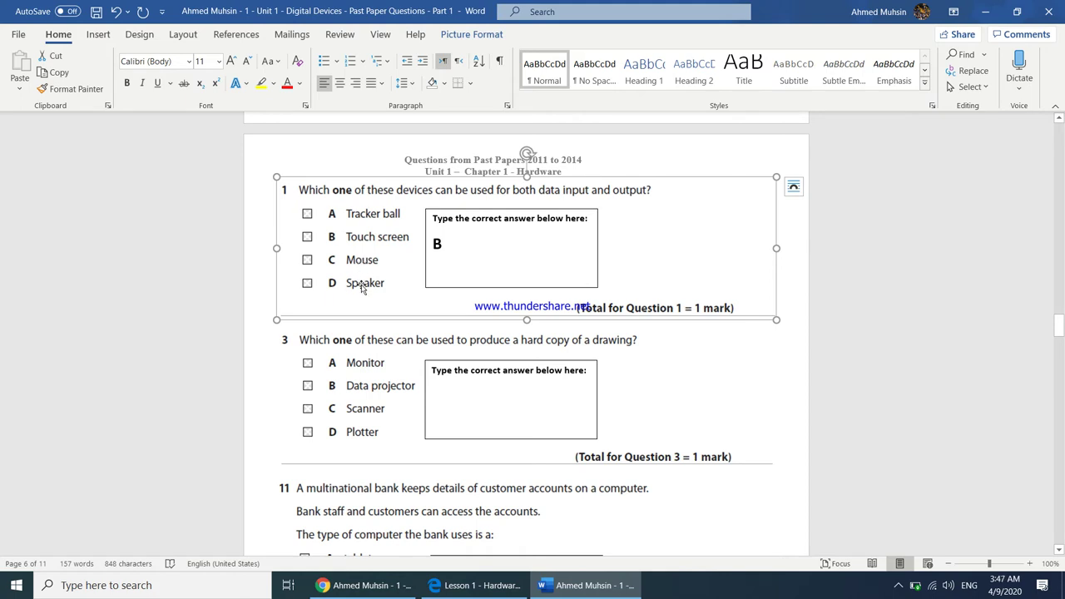
# Enter D in the answer box of question 3 about producing a hard copy of a drawing
pyautogui.click(448, 385)
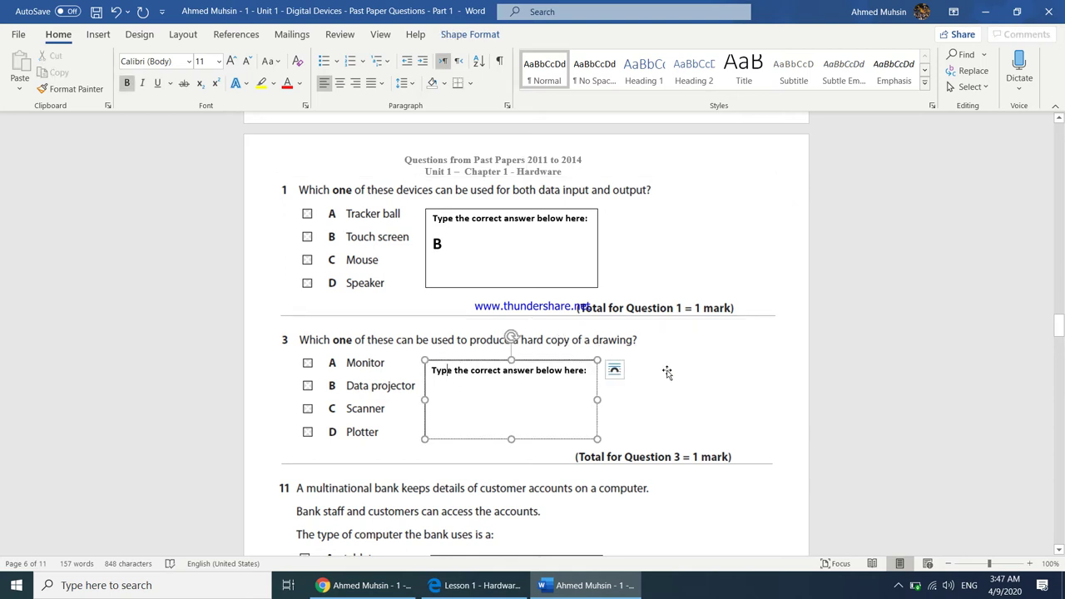
pyautogui.click(604, 375)
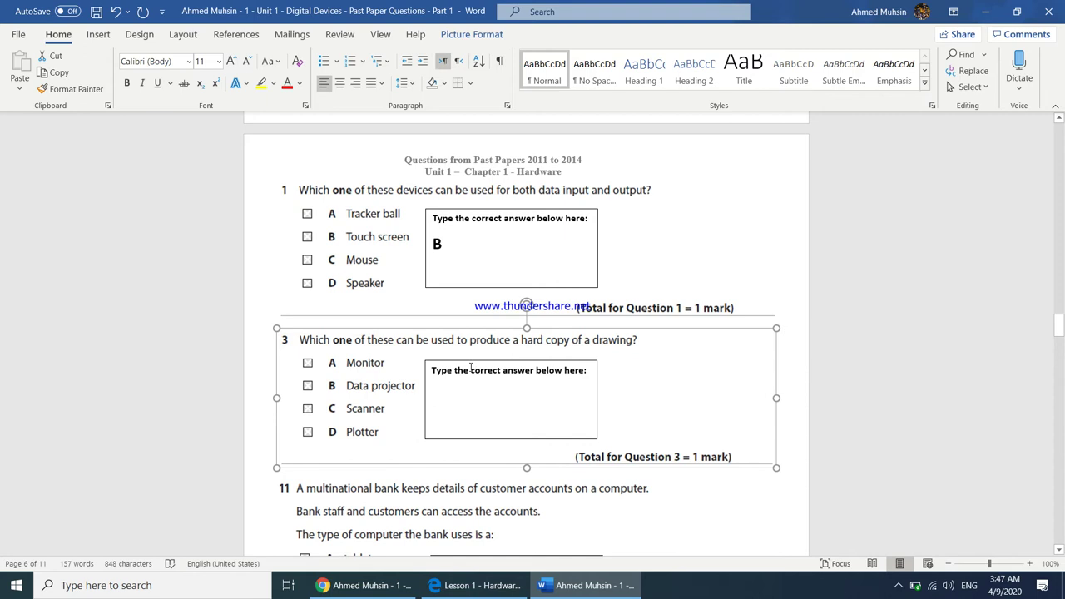
pyautogui.scroll(-1, 404, 344)
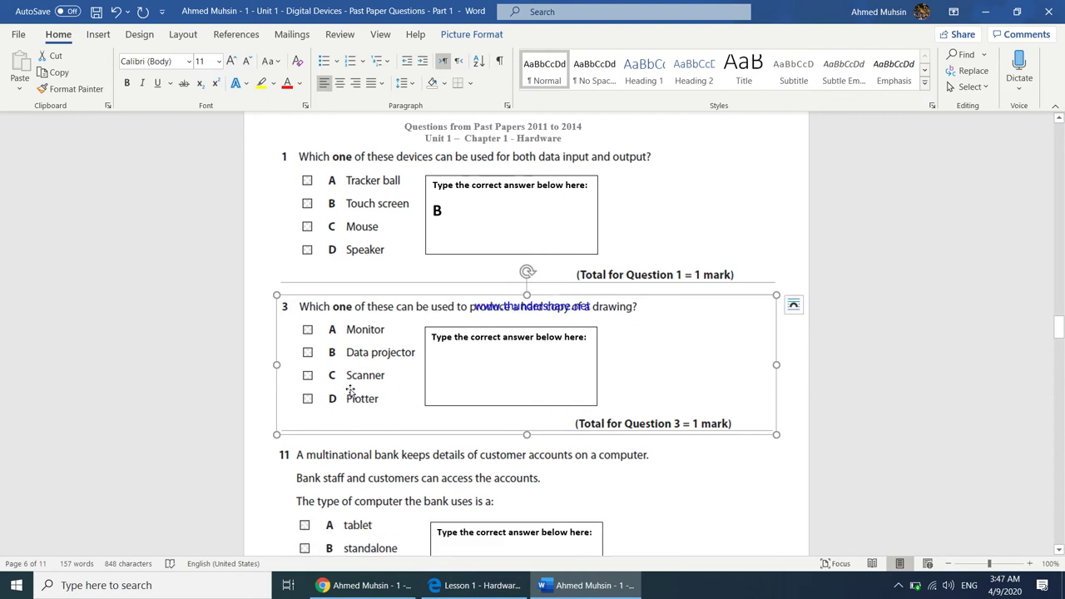
pyautogui.click(466, 387)
pyautogui.write('D')
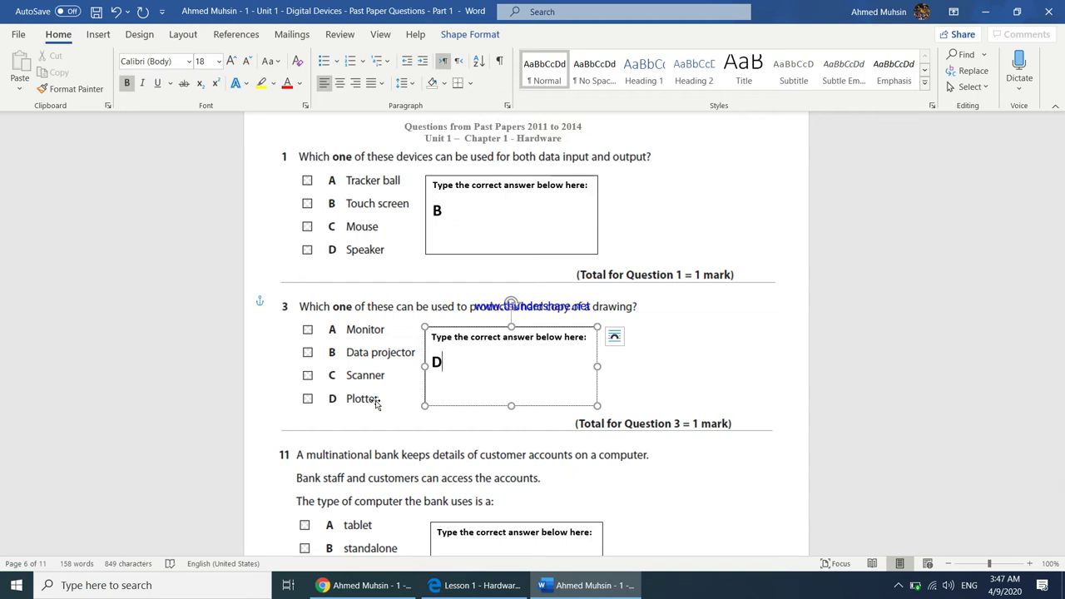
pyautogui.click(728, 335)
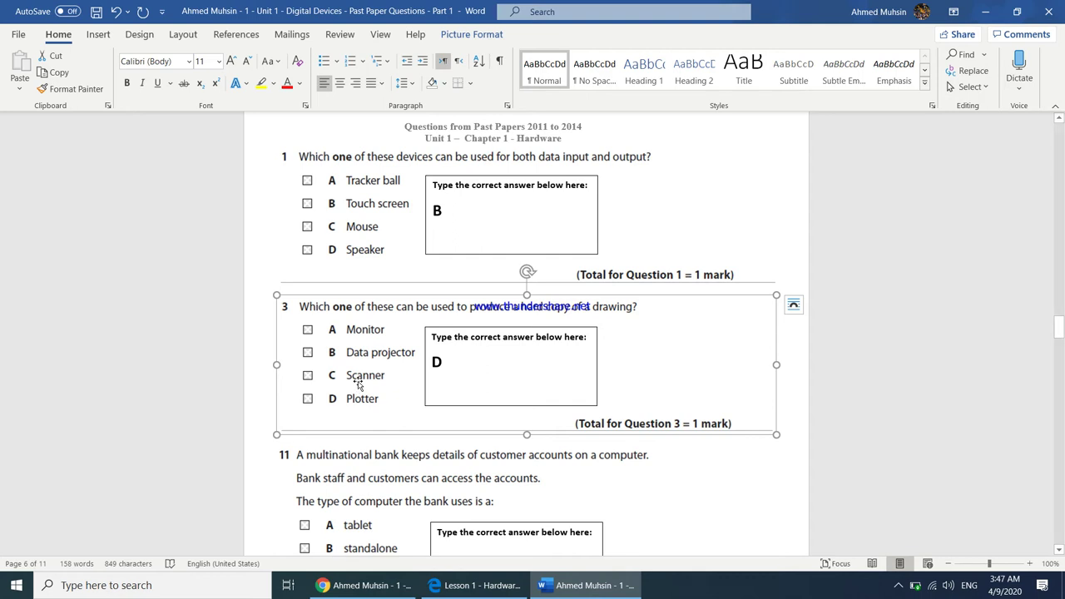
# Enter D in the answer box of question 11 about the type of computer a multinational bank uses
pyautogui.scroll(-3, 358, 391)
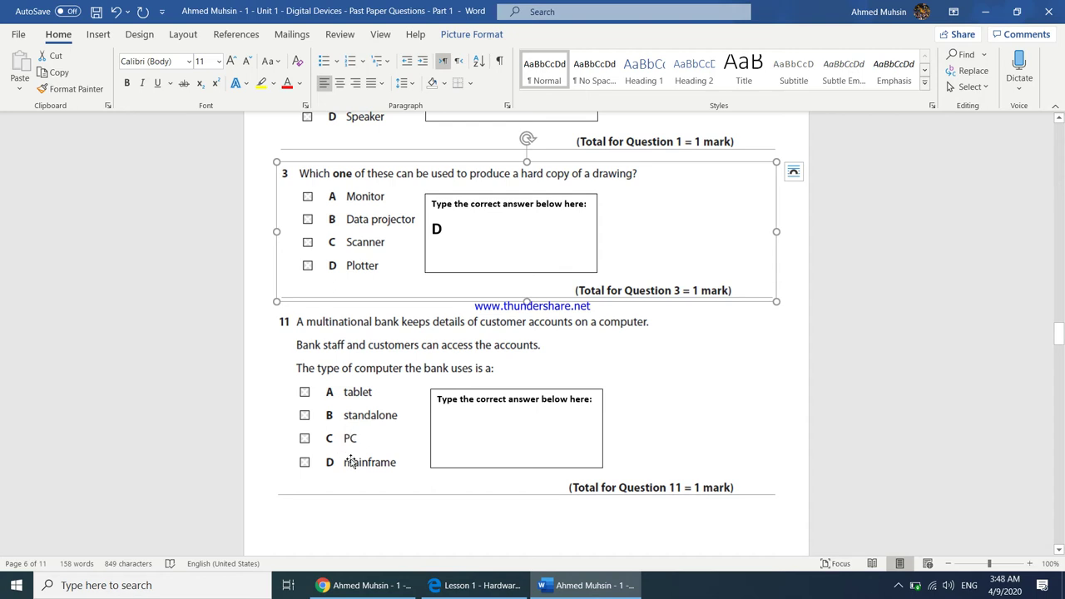
pyautogui.click(442, 433)
pyautogui.click(442, 433)
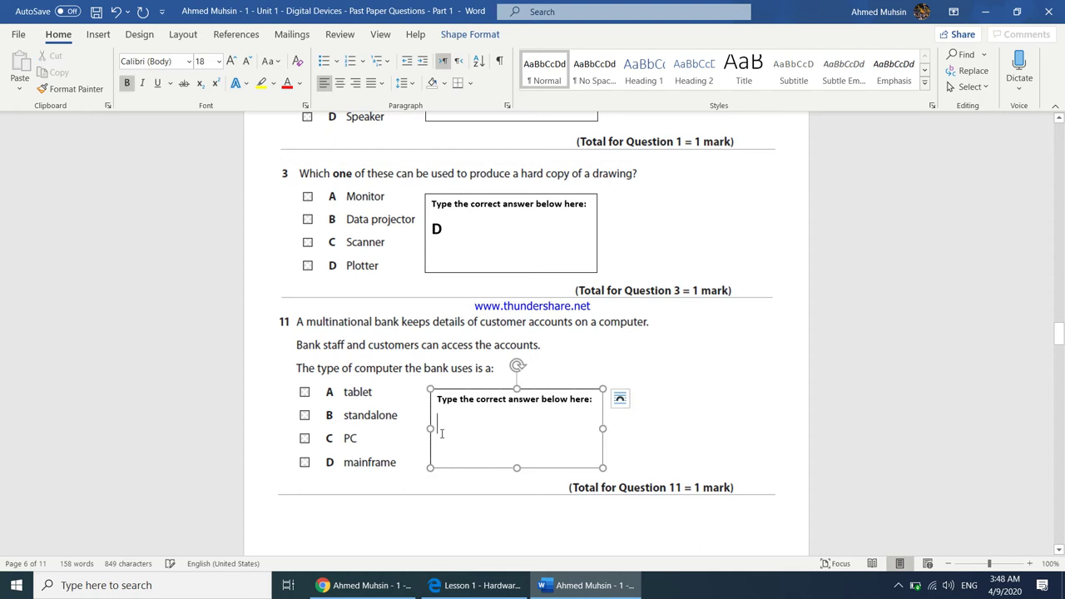
pyautogui.write('D')
# Enter "Word Processing Software" in the answer box of question 17 (a)(i) about the type of software for producing a letter
pyautogui.scroll(-10, 438, 416)
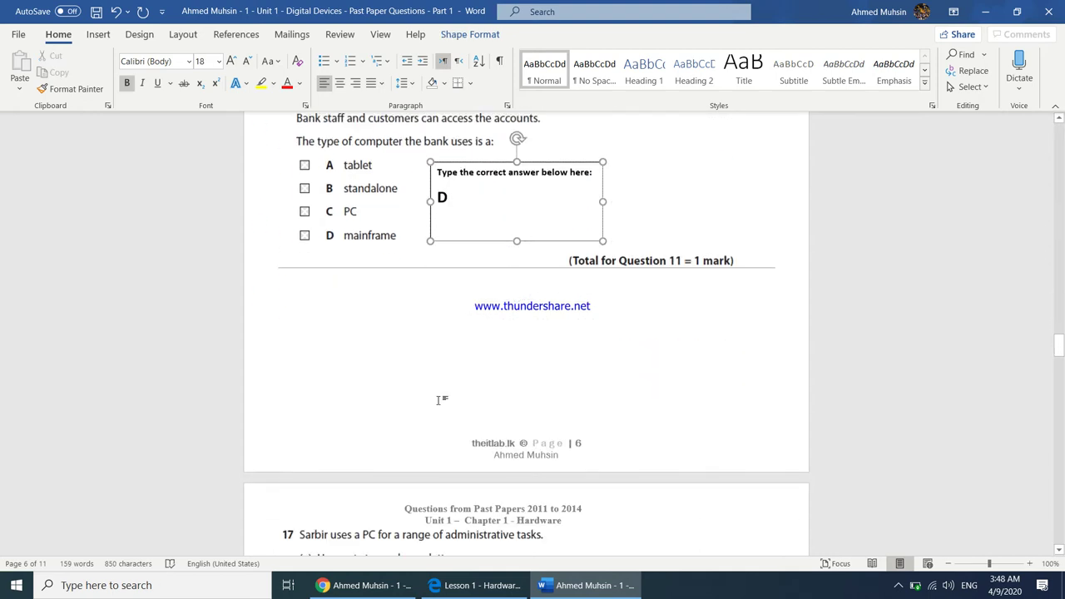
pyautogui.scroll(-3, 437, 402)
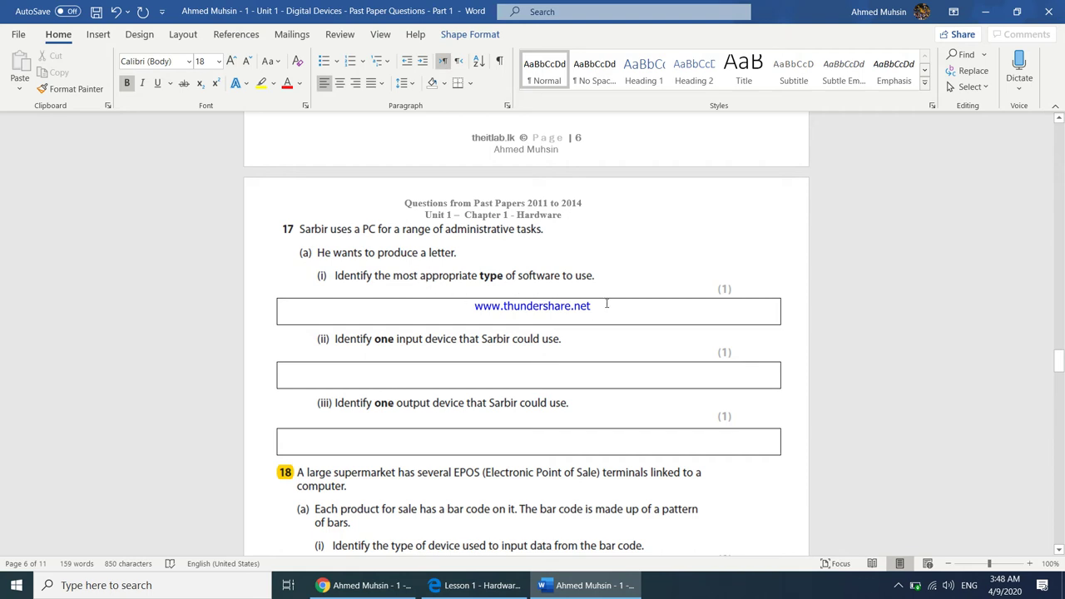
pyautogui.click(393, 278)
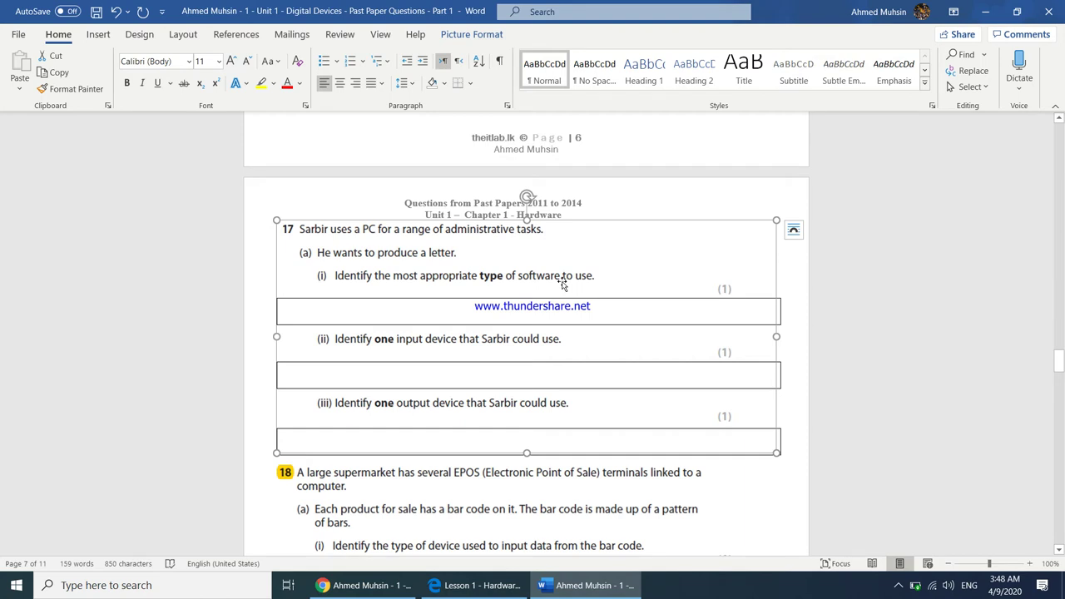
pyautogui.click(513, 309)
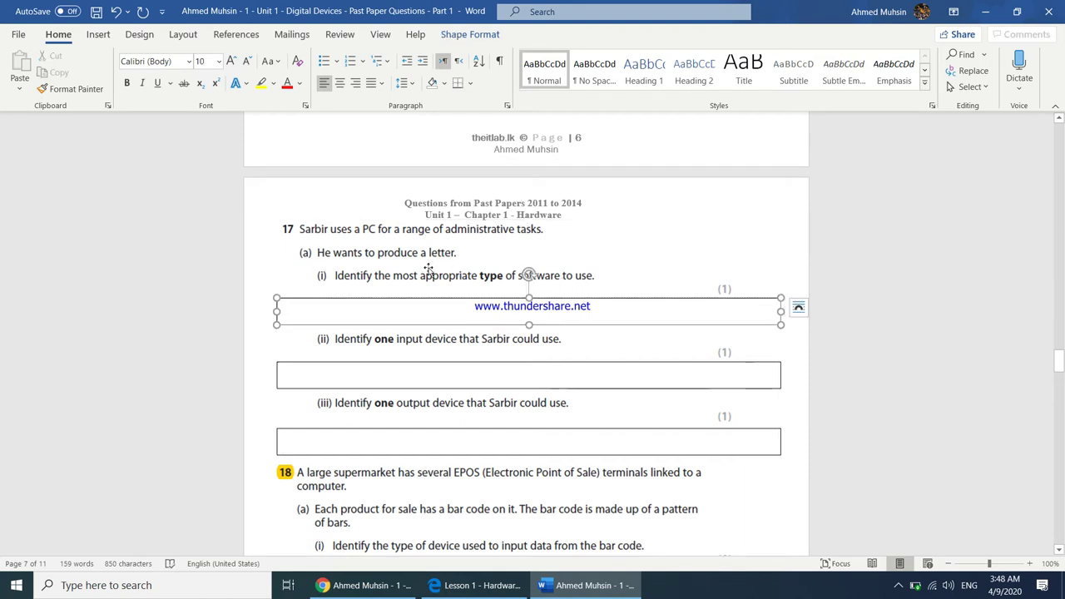
pyautogui.write('Word Processing Ap')
pyautogui.write('ftware')
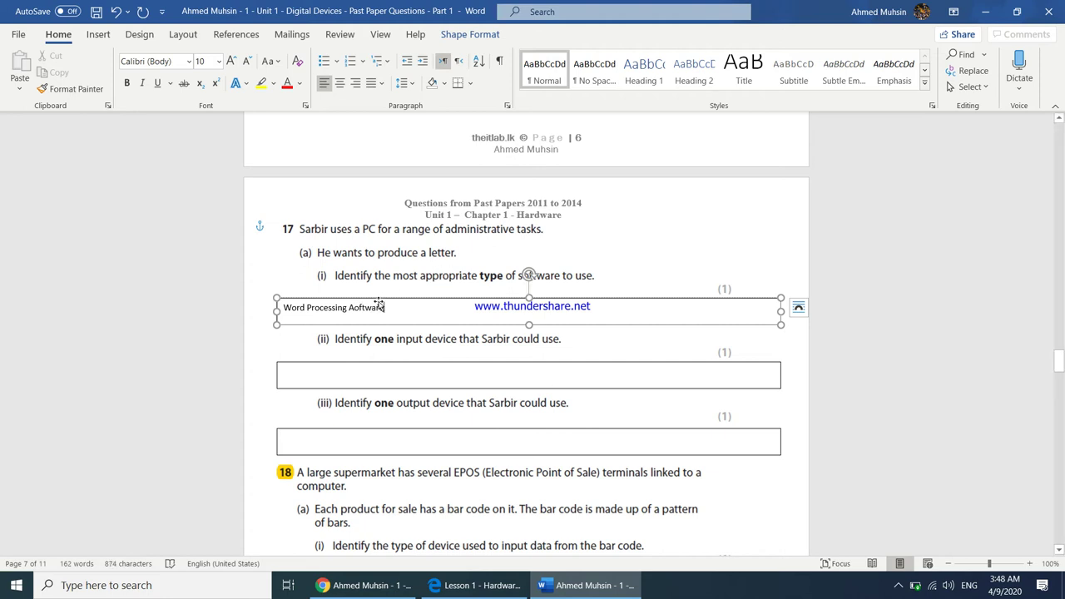
pyautogui.click(354, 307)
pyautogui.press('BackSpace')
pyautogui.write('S')
# Answer question 17 (a)(ii) with "Keyboard" as the input device and (a)(iii) with "Printer" as the output device
pyautogui.click(434, 374)
pyautogui.write('Ke')
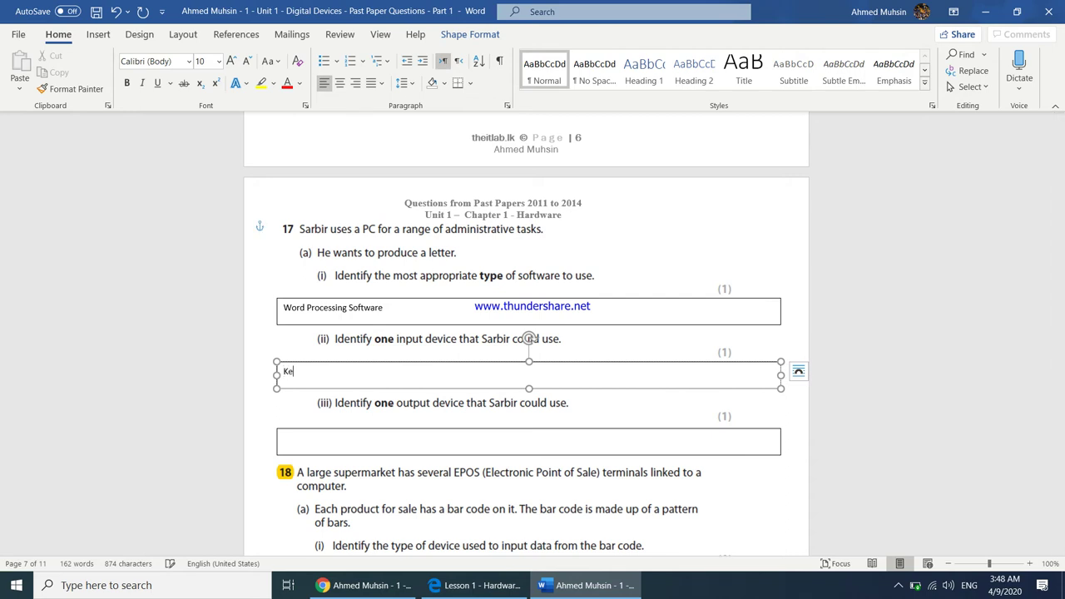
pyautogui.write('yboard')
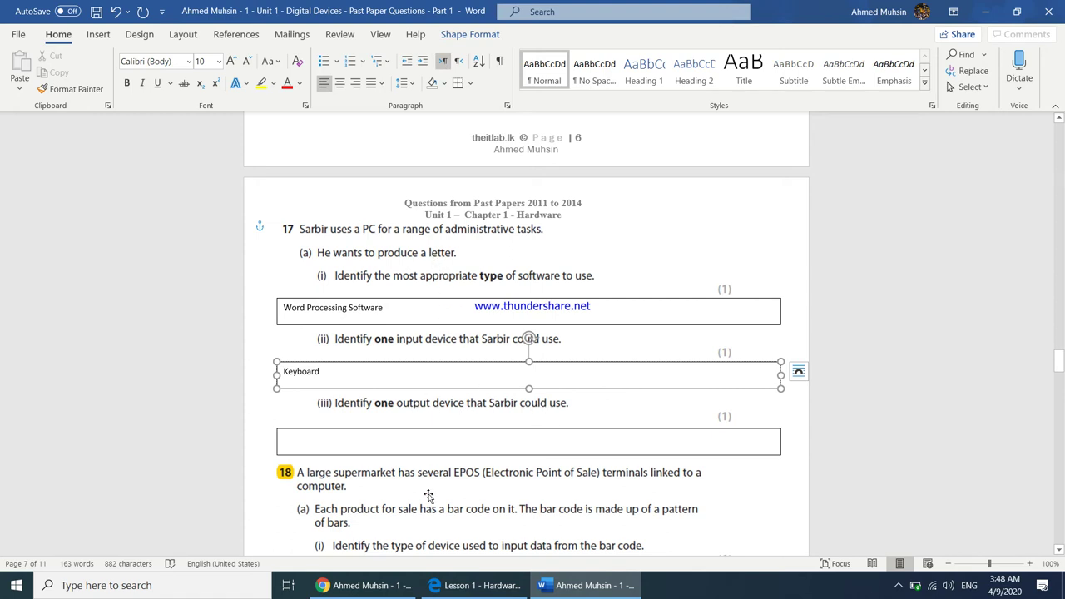
pyautogui.click(389, 447)
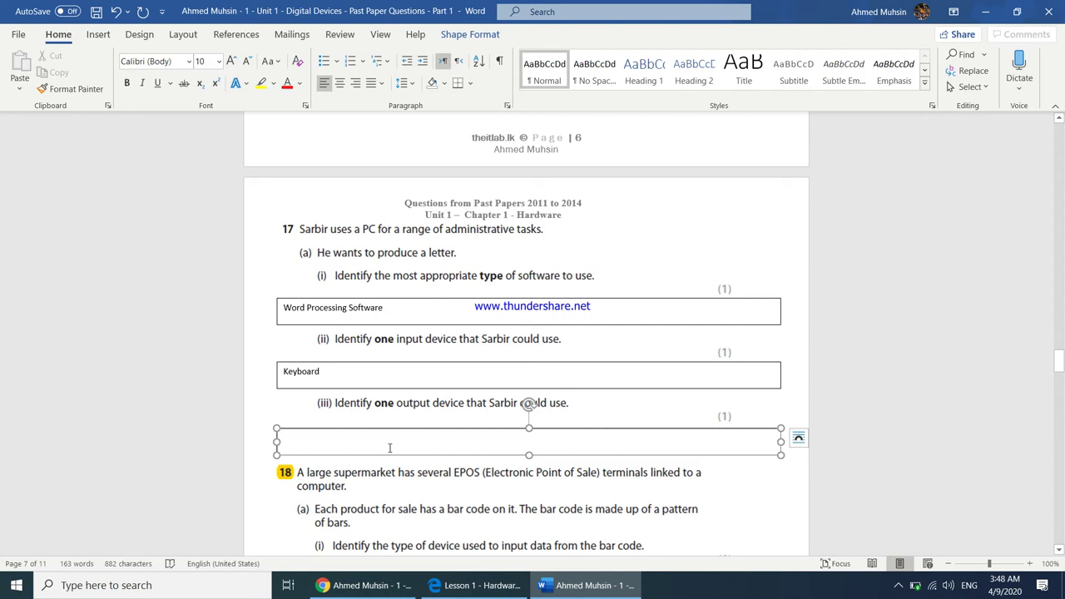
pyautogui.write('Printer')
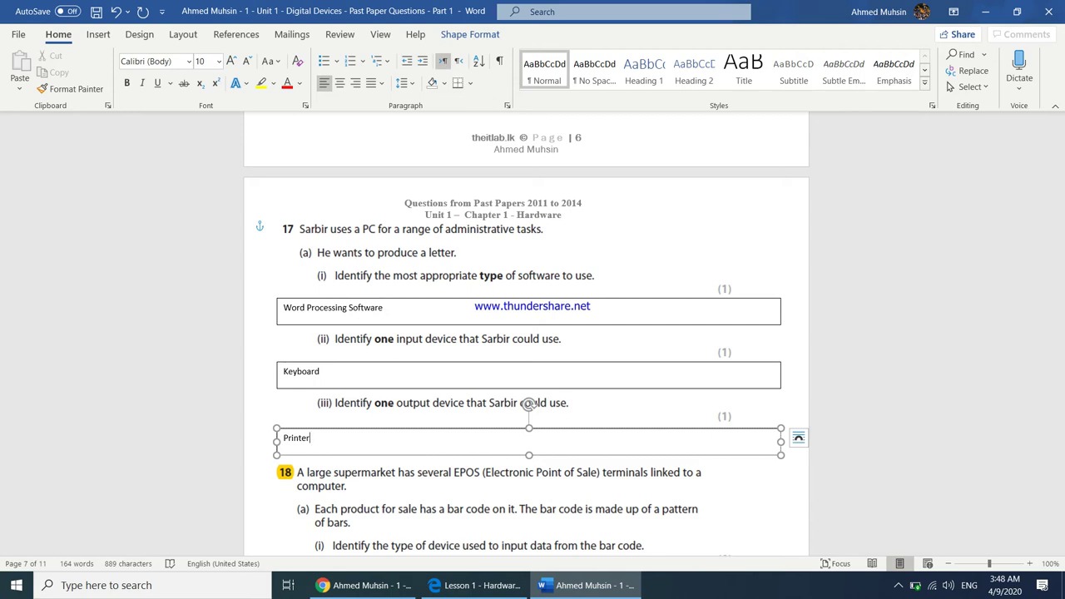
# Answer question 18 (a)(i) with "Barcode scanner" as the input device and (a)(ii) with "The Product Number"
pyautogui.scroll(-4, 366, 285)
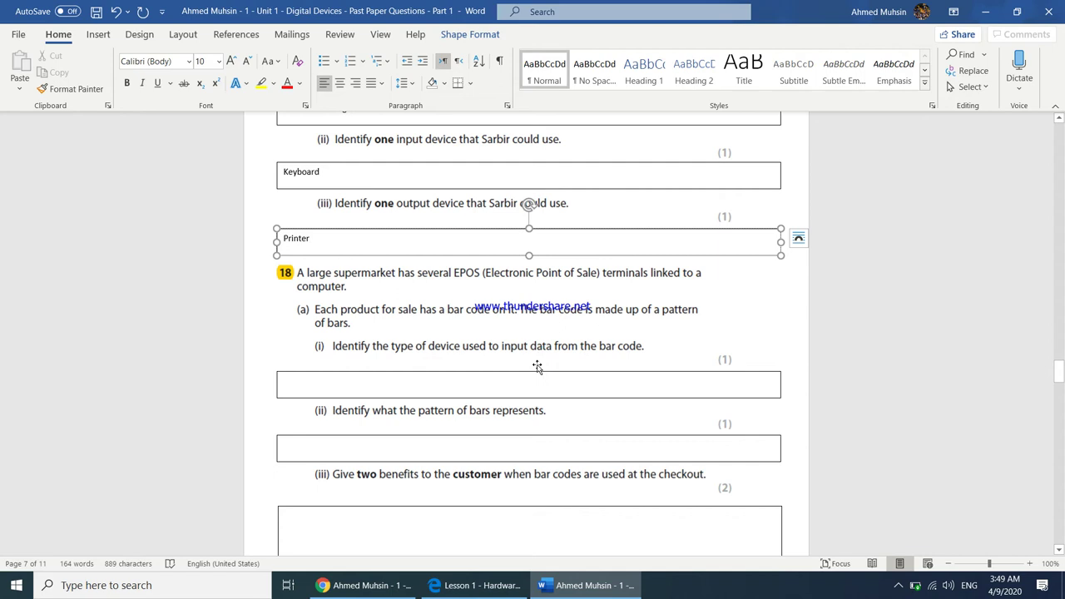
pyautogui.click(633, 384)
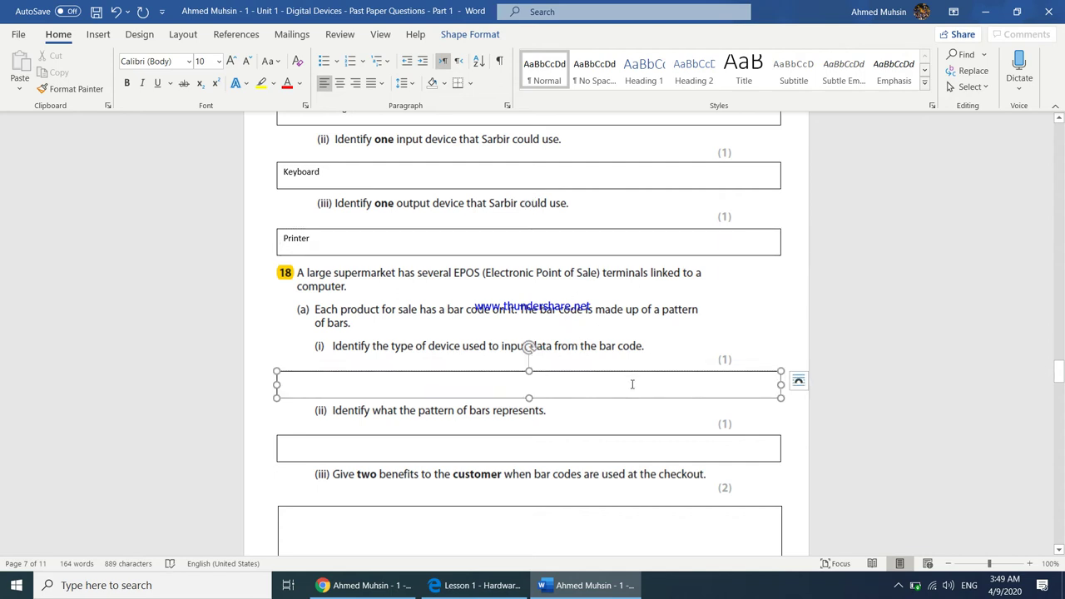
pyautogui.write('Barc')
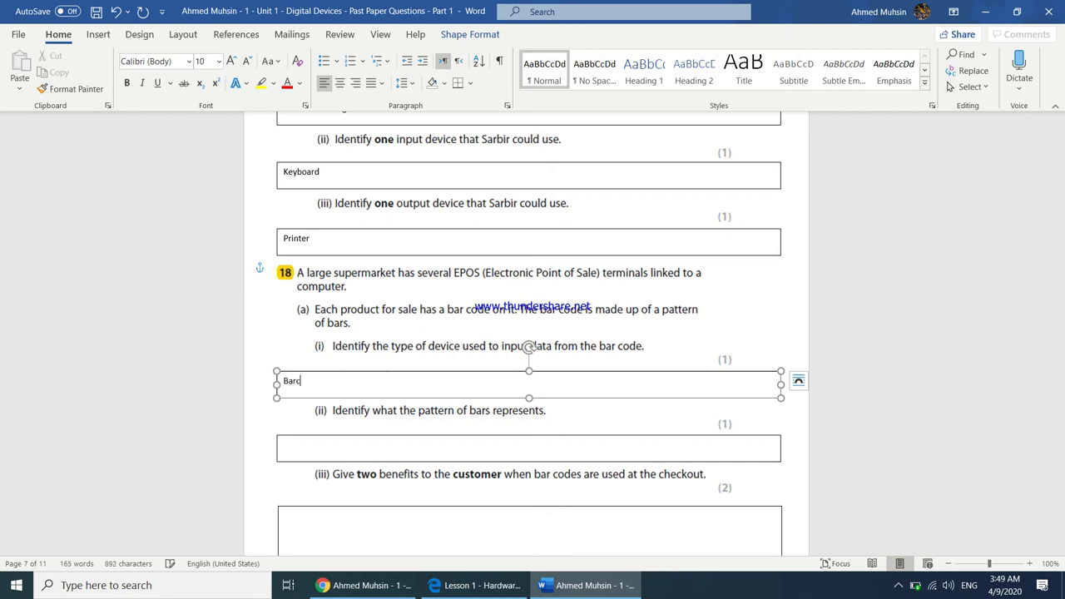
pyautogui.write('ode scanner')
pyautogui.click(484, 446)
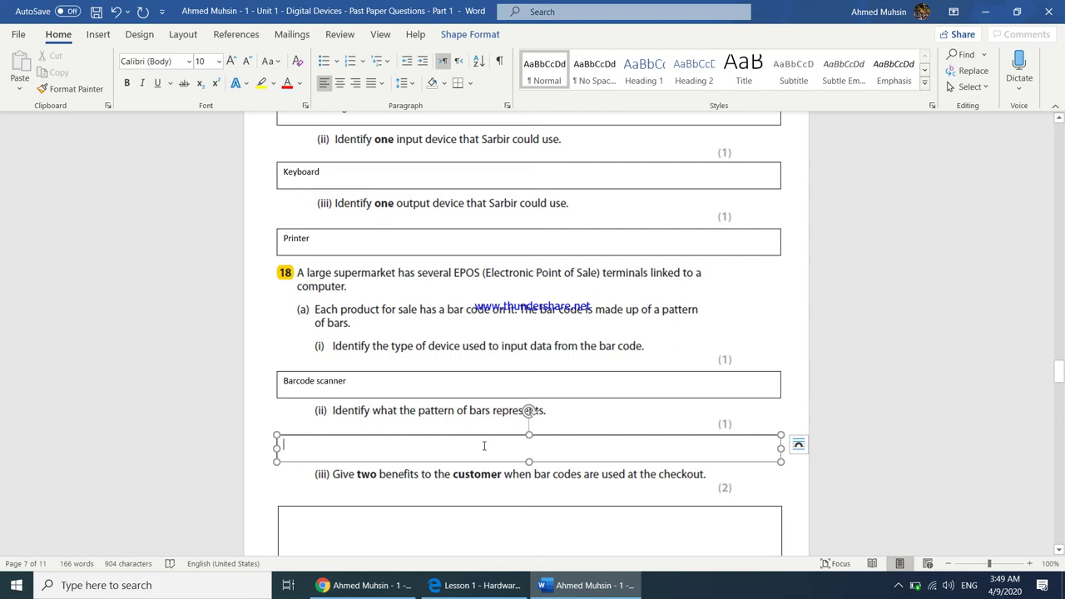
pyautogui.write('The Product Number')
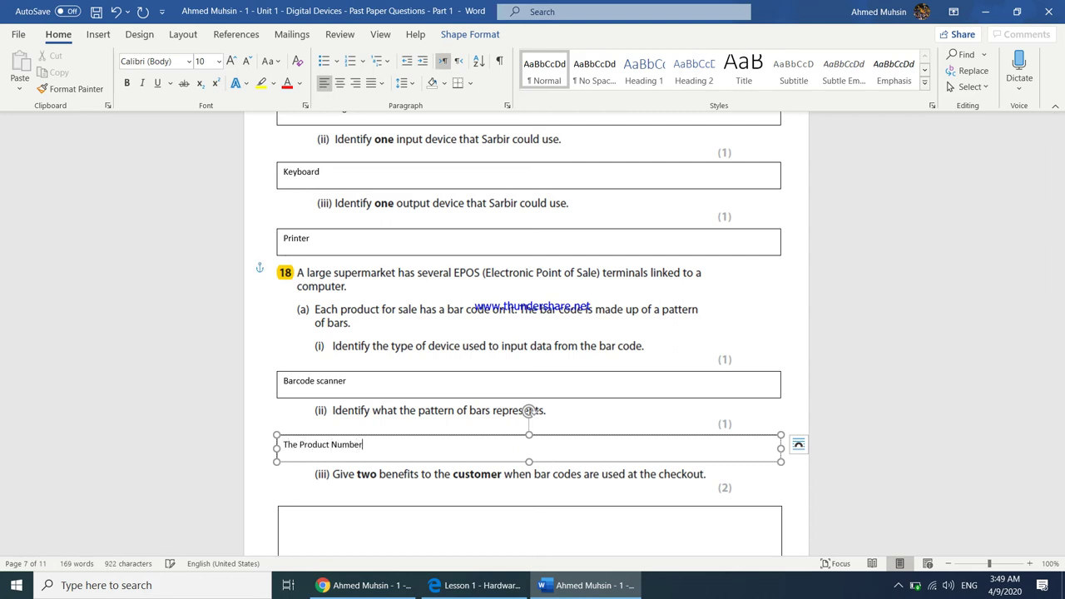
# Answer question 18 (a)(iii) with the numbered items "Customers can be served quickly" and "Customers will have no mistakes made in their bill"
pyautogui.scroll(-2, 483, 442)
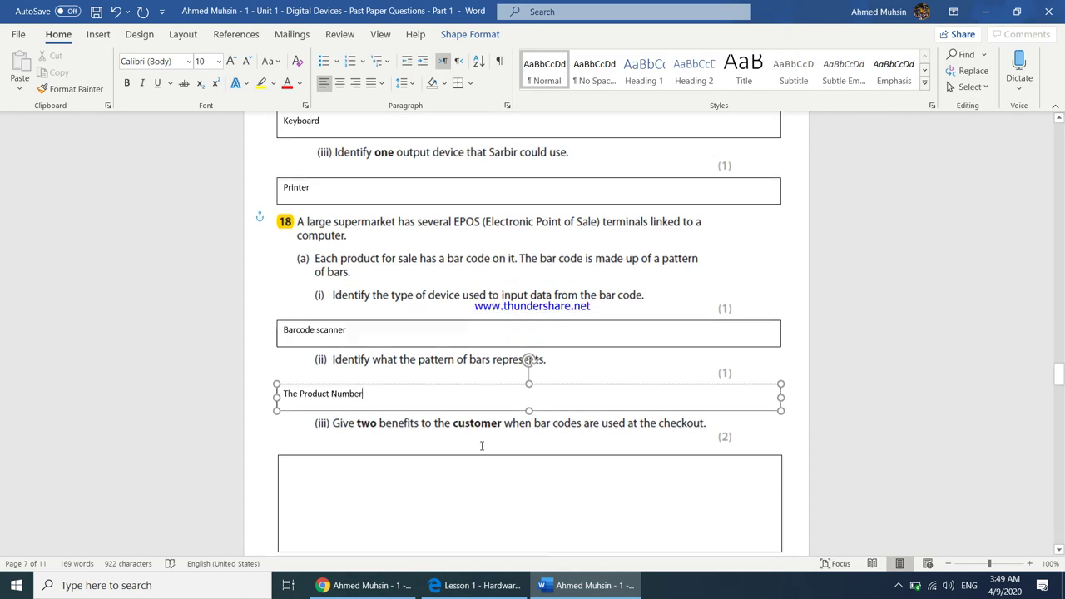
pyautogui.click(341, 450)
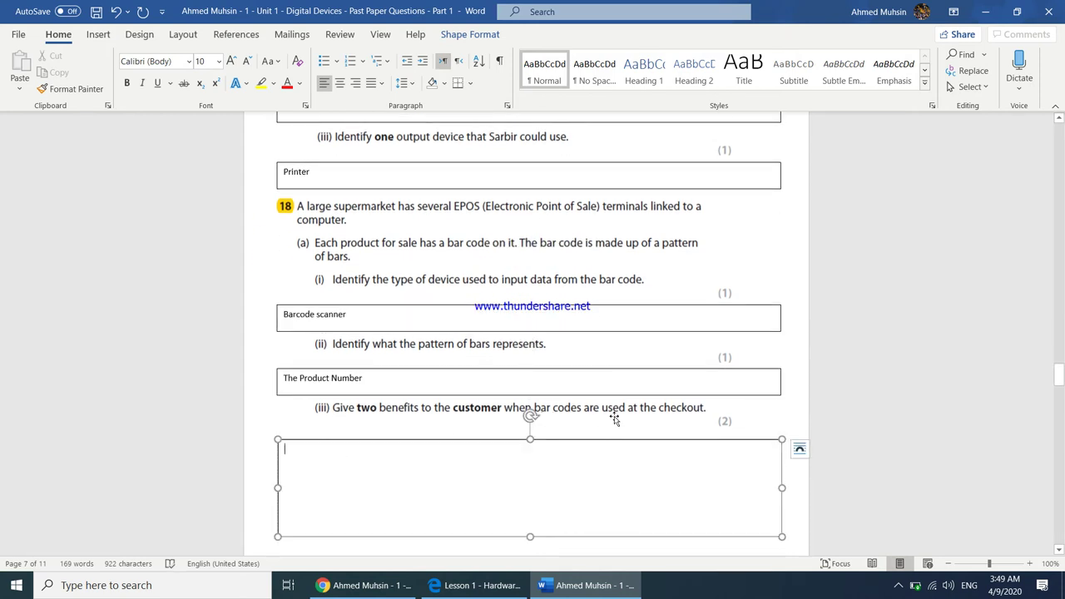
pyautogui.write('1. Cu')
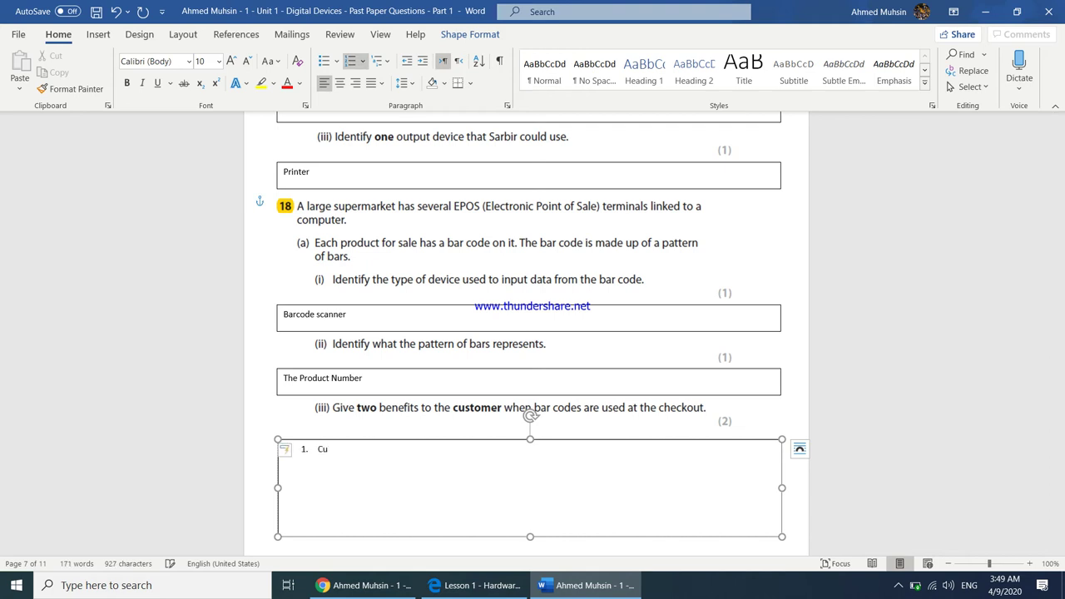
pyautogui.write('stomers can be served quickly')
pyautogui.press('Return')
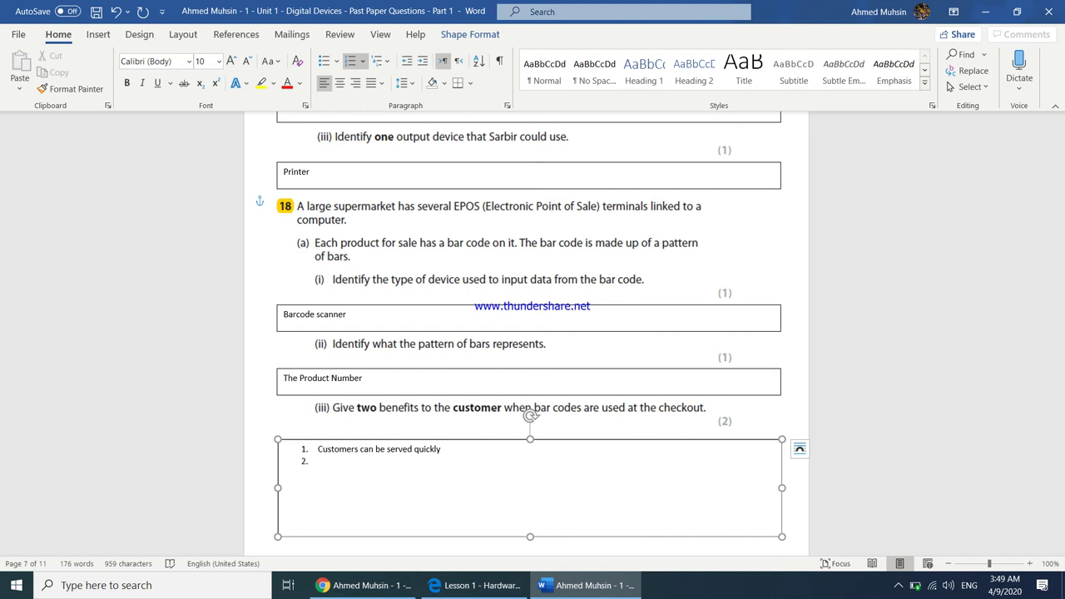
pyautogui.write('Customers will have no mistake')
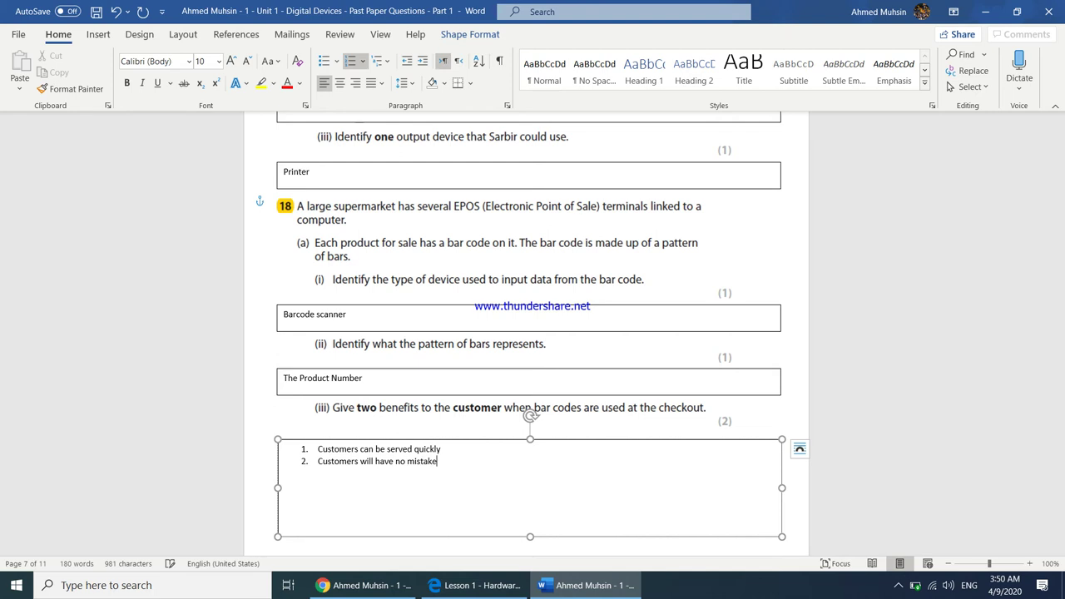
pyautogui.write('s made in their bill')
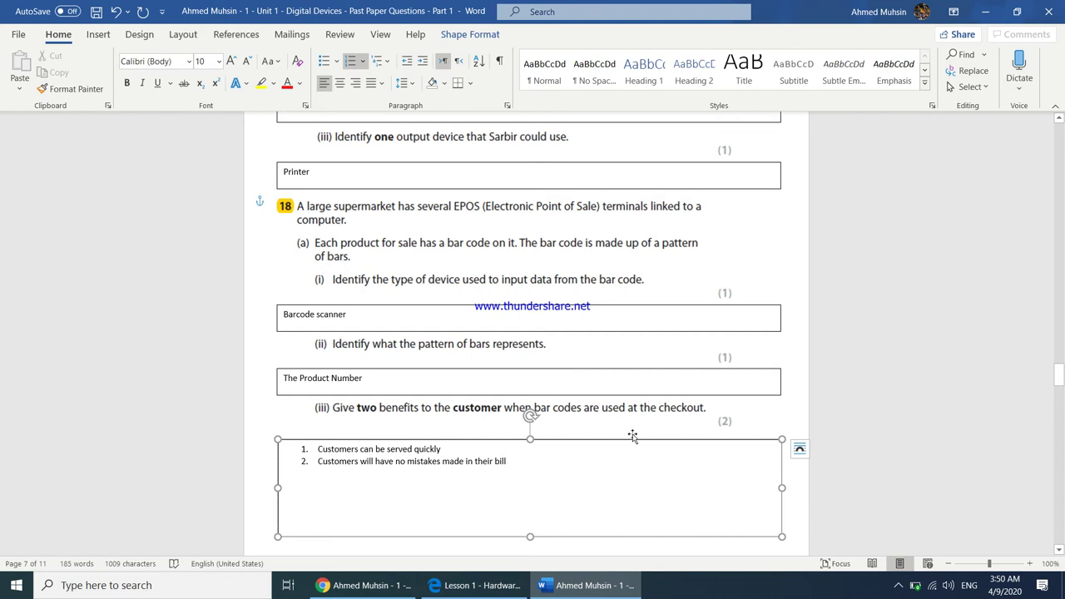
# Enter "Card Reader" in the answer box of question 18 (b)(i) about the additional hardware for processing card payments
pyautogui.scroll(-3, 554, 437)
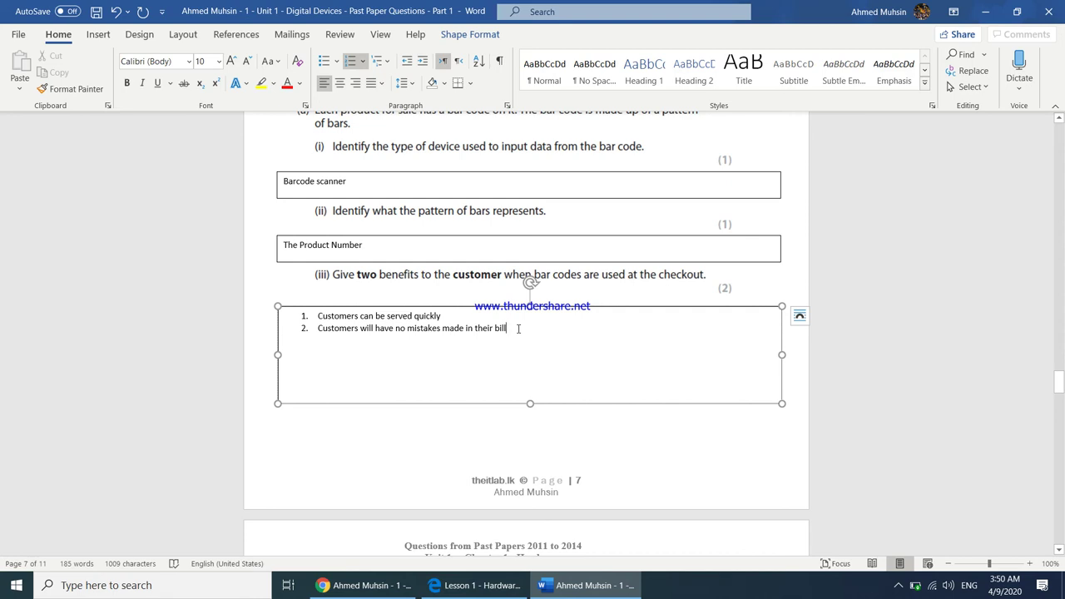
pyautogui.scroll(-8, 514, 331)
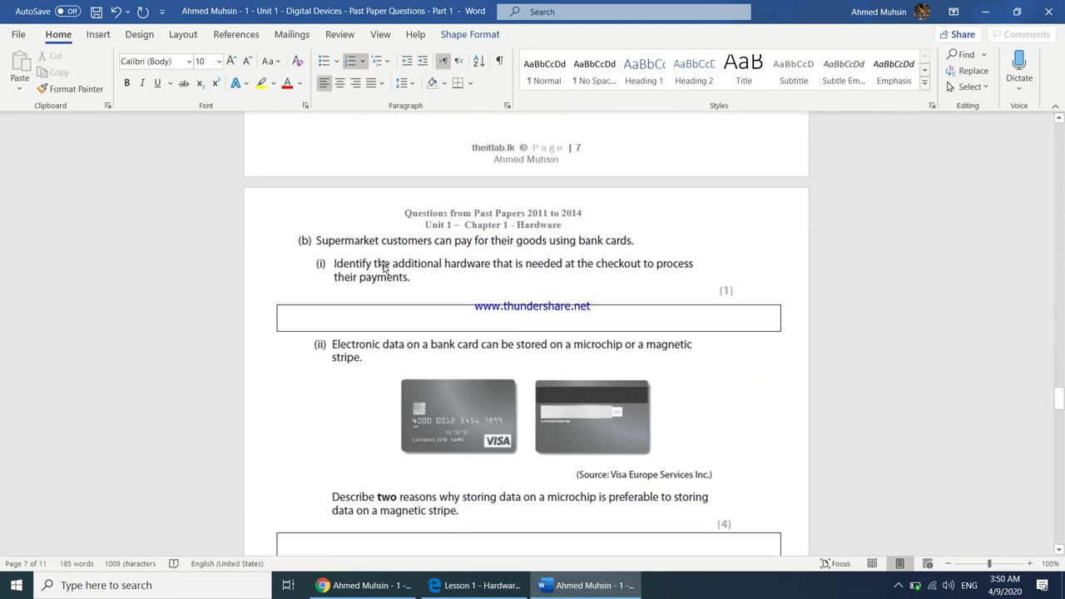
pyautogui.scroll(-2, 406, 275)
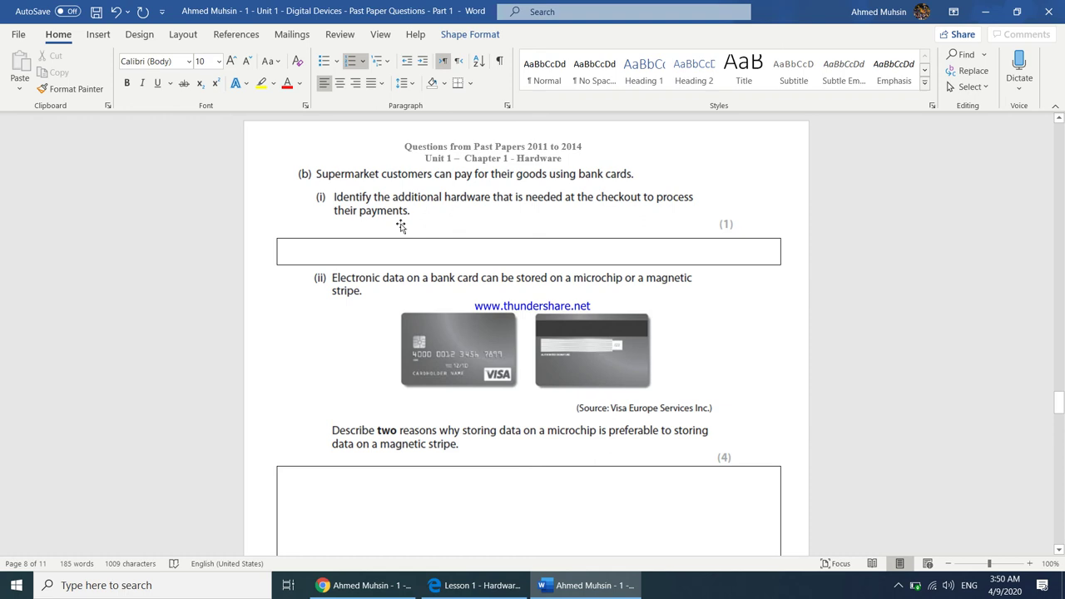
pyautogui.click(371, 246)
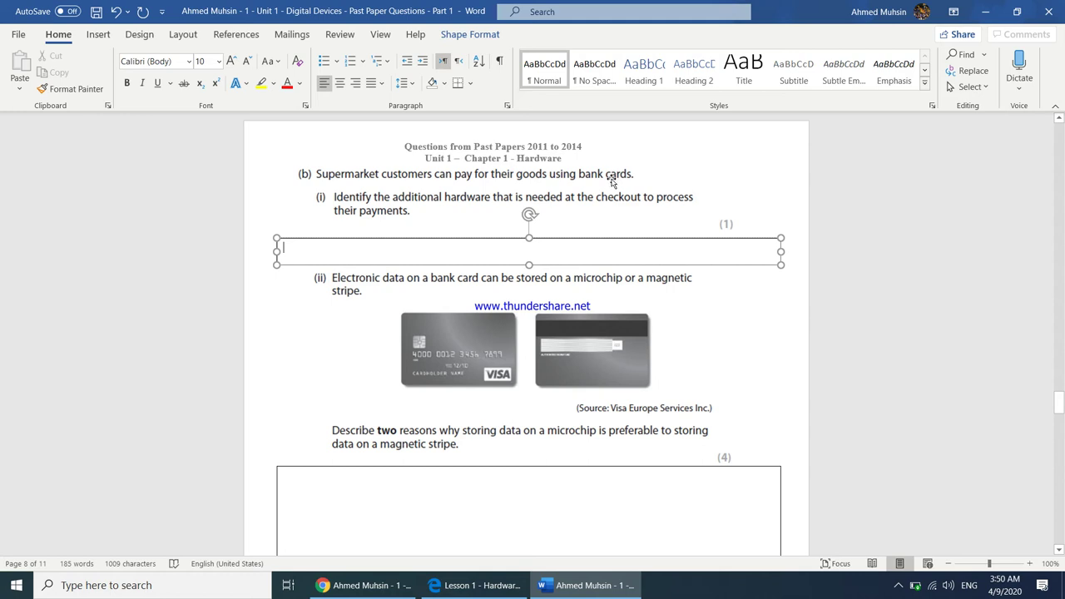
pyautogui.click(443, 249)
pyautogui.write('Card Rea')
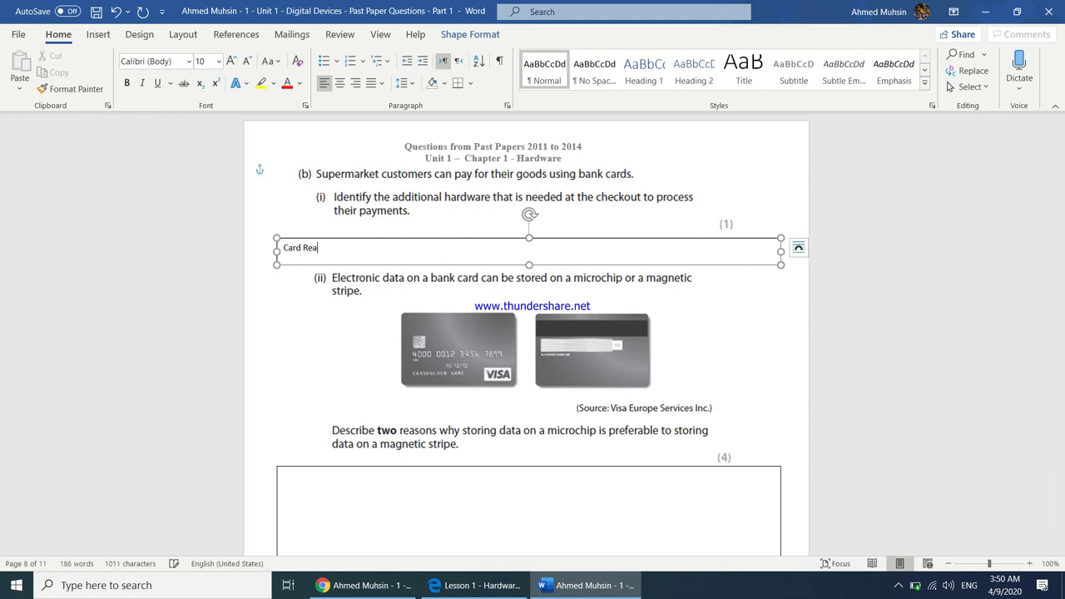
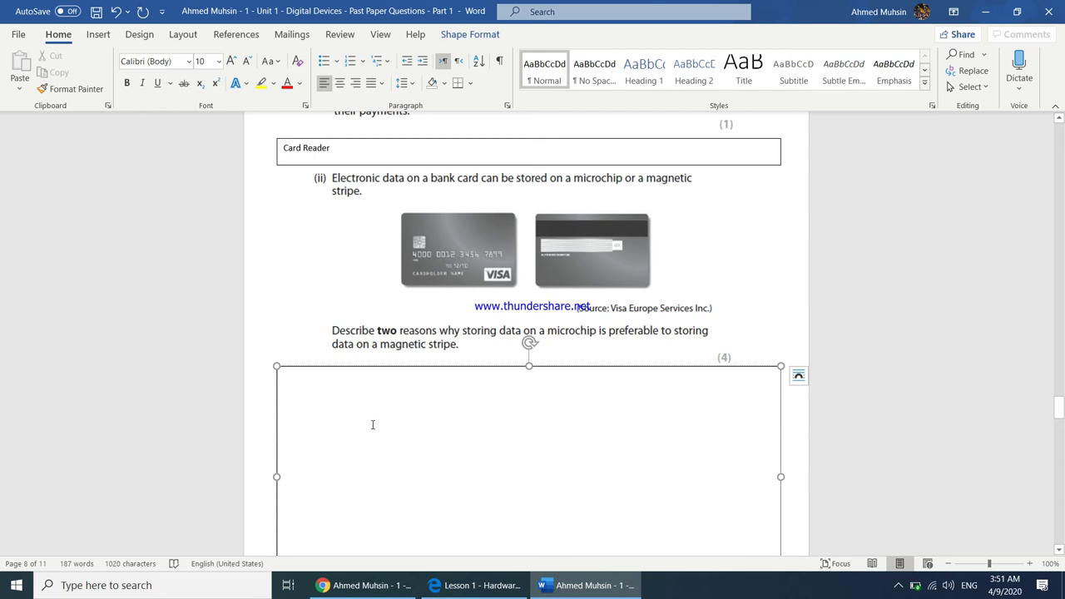
# Enter "Data in a microchip can be read and updated much faster than a magnetic stripe" as the first numbered reason in question 18 (b)(ii)
pyautogui.write('1. ')
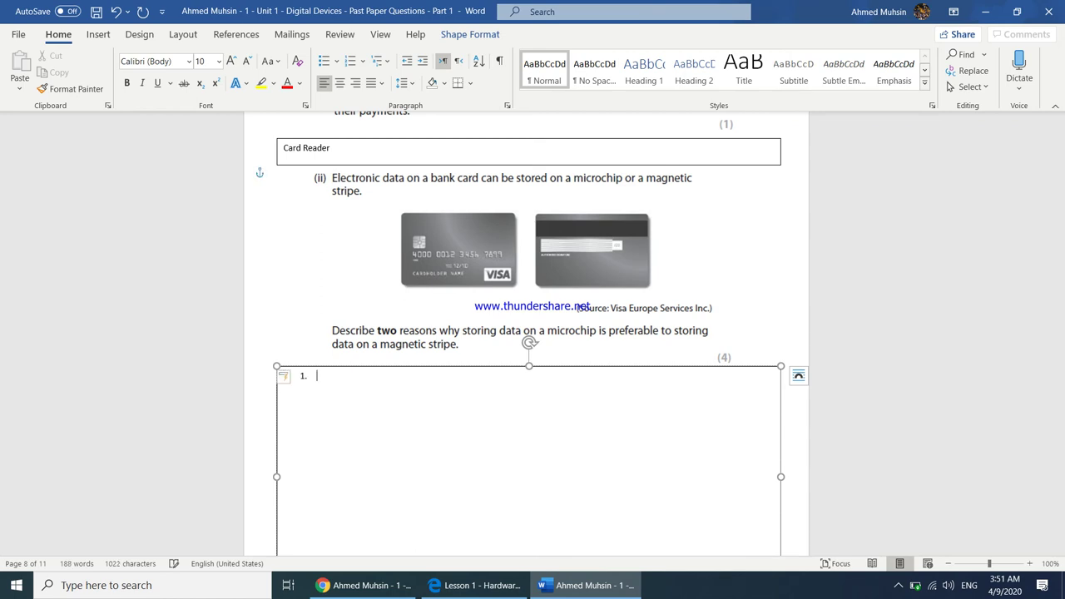
pyautogui.write('Data in a ')
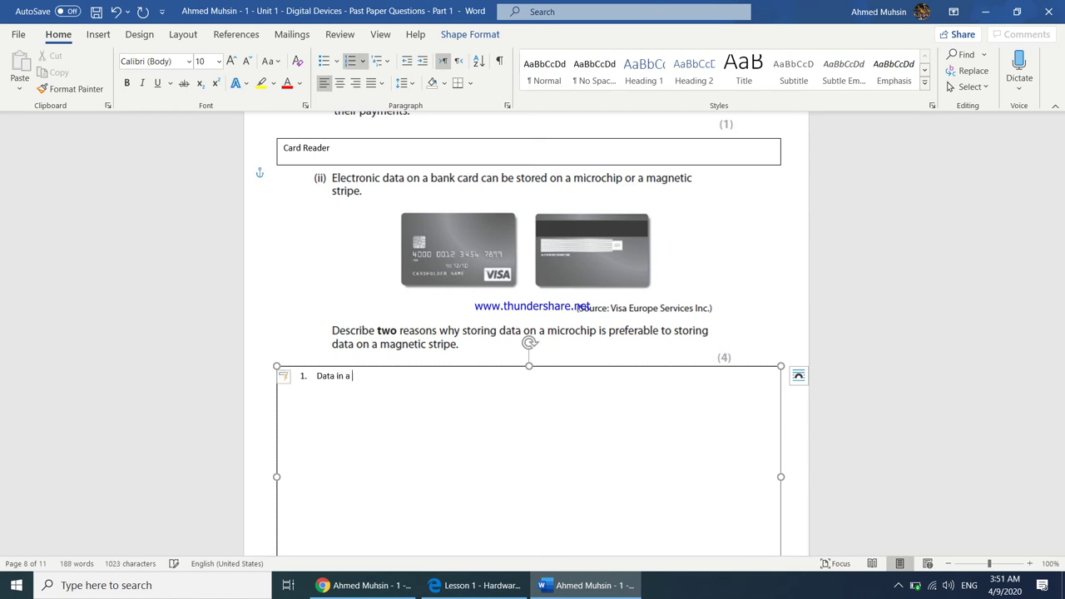
pyautogui.write('microchip can be read and ')
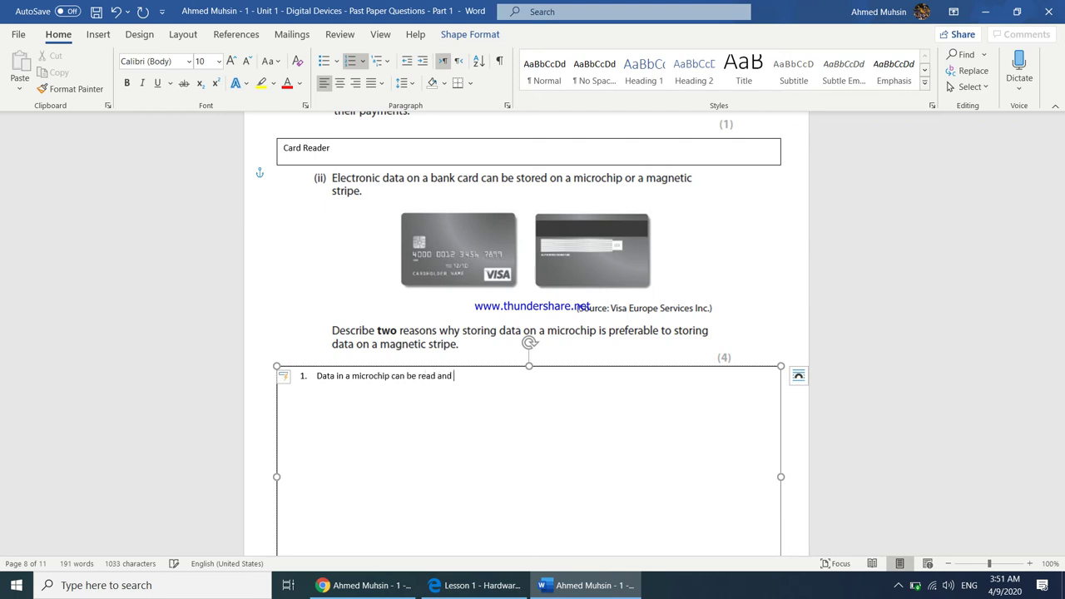
pyautogui.write('updated much faster than a magne')
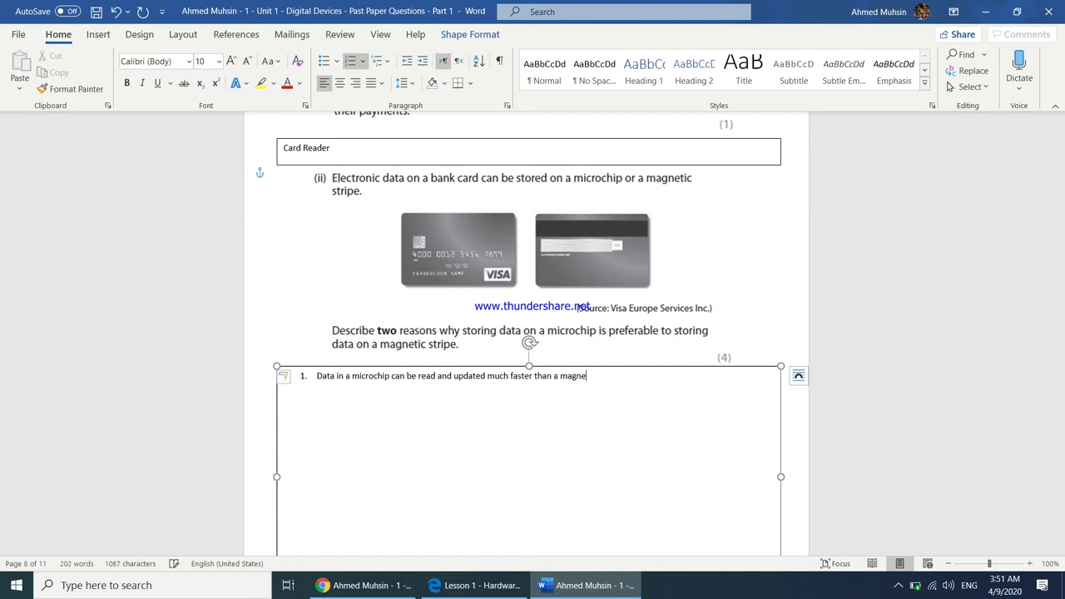
pyautogui.write('tic stripe')
pyautogui.press('Return')
# Add reason 2: "Microchips are less prone to damages than magnetic stripe, a small scratch in the magnetic stripe can make the data in the card unreadable."
pyautogui.write('Microchips are less')
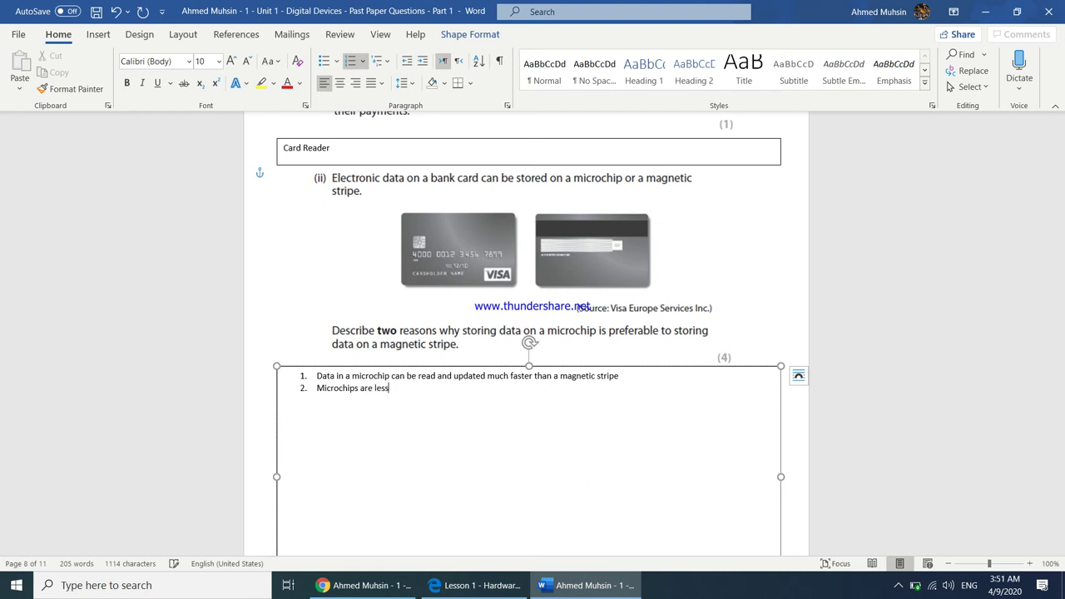
pyautogui.write(' prone to damages than magnetic stripe')
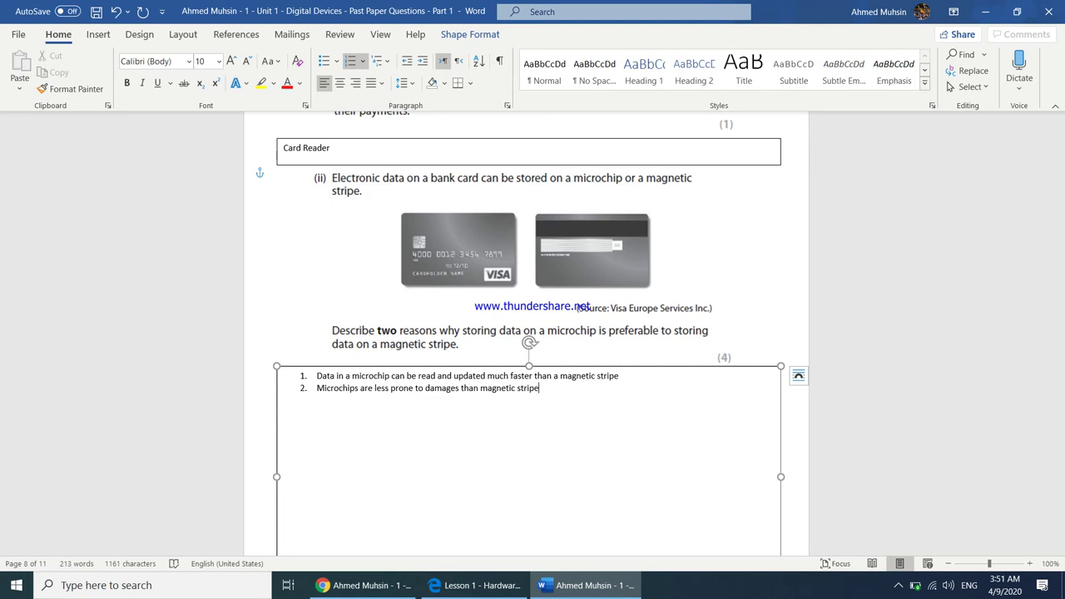
pyautogui.write(', a small scratch in the magnetic ')
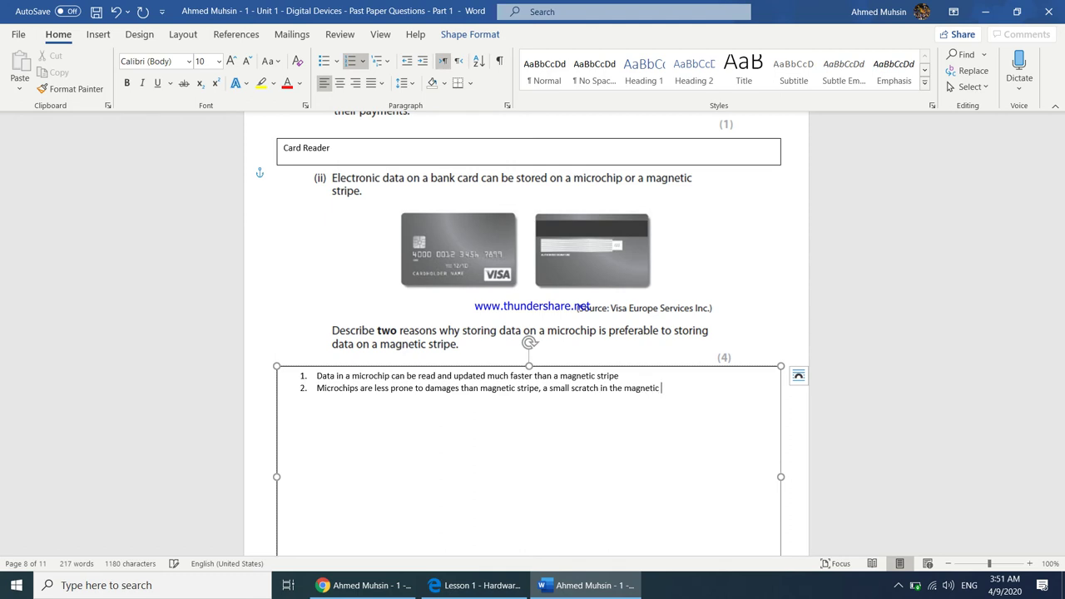
pyautogui.write('stripe can make the data in the card')
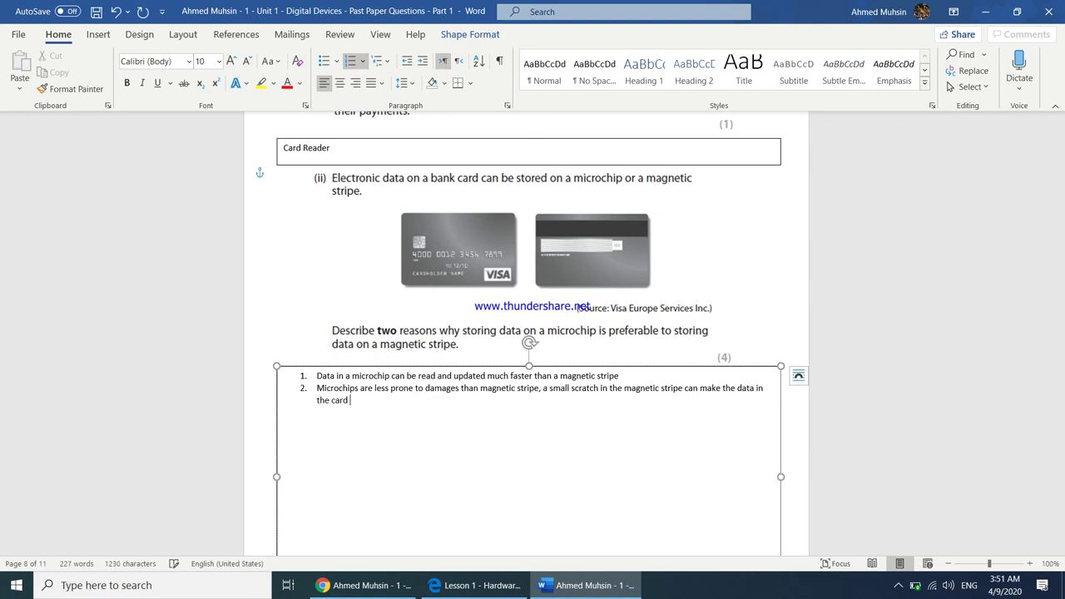
pyautogui.write(' unreadable.')
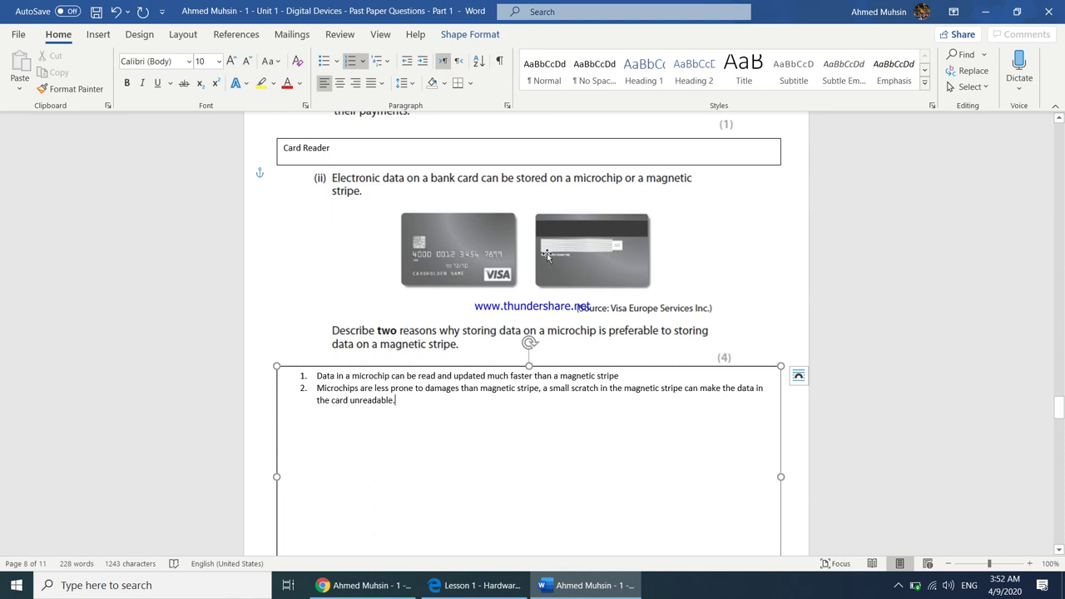
pyautogui.click(576, 231)
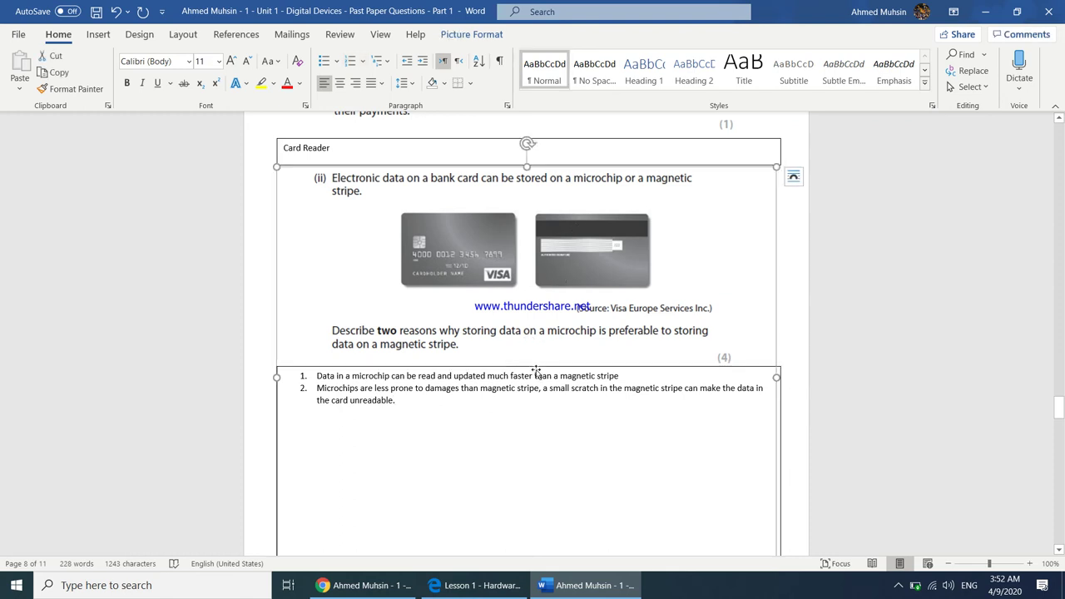
pyautogui.click(501, 437)
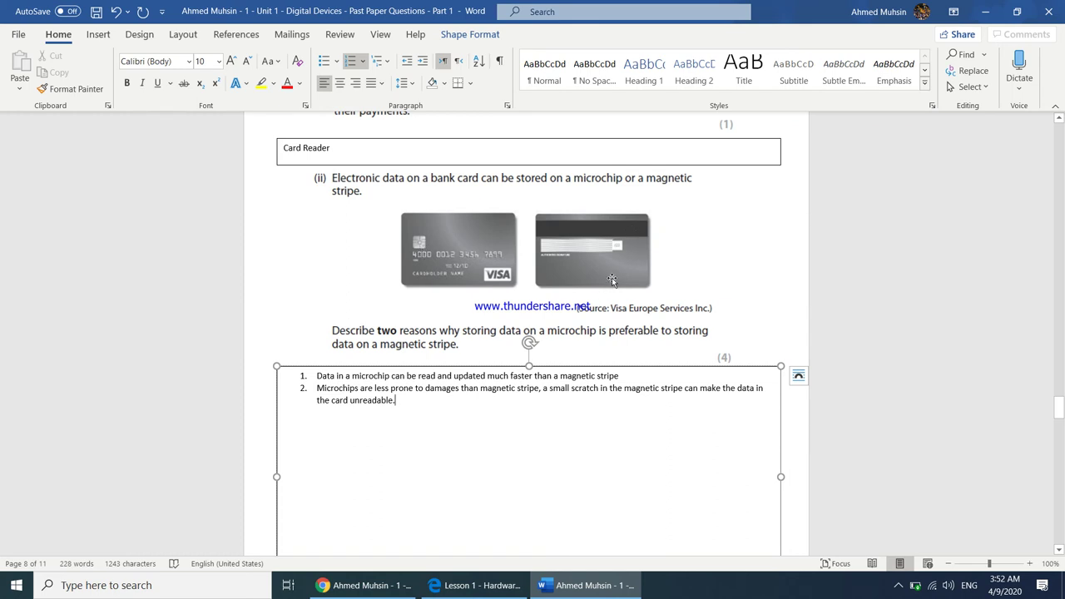
# Describe how the laser printer prints: "The printing area on the paper is electronically charged, and then the ink is fused onto the electrically charged area."
pyautogui.scroll(-10, 367, 442)
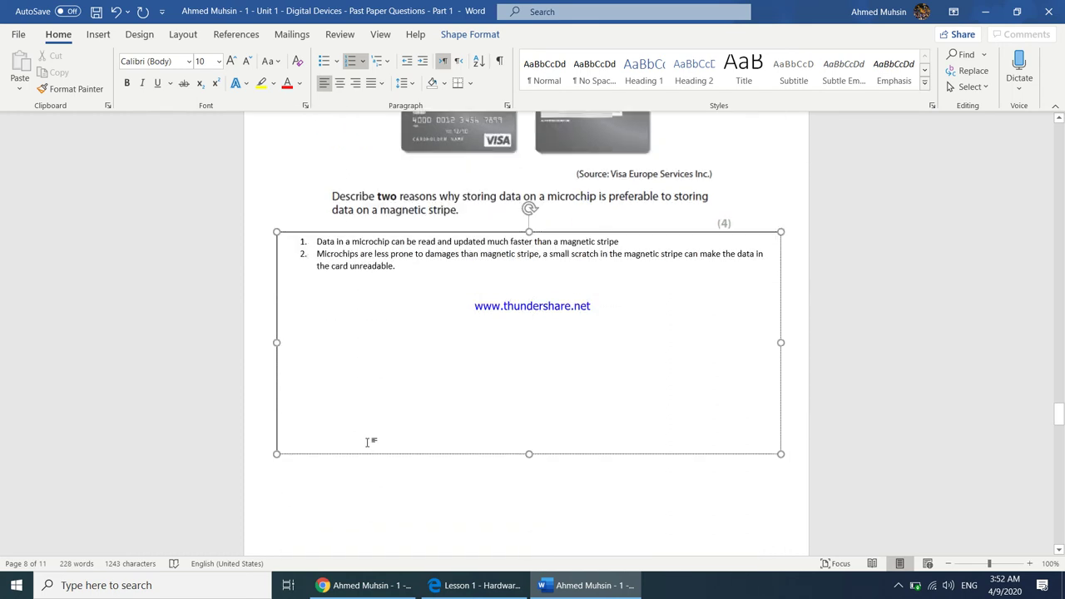
pyautogui.scroll(-1, 370, 440)
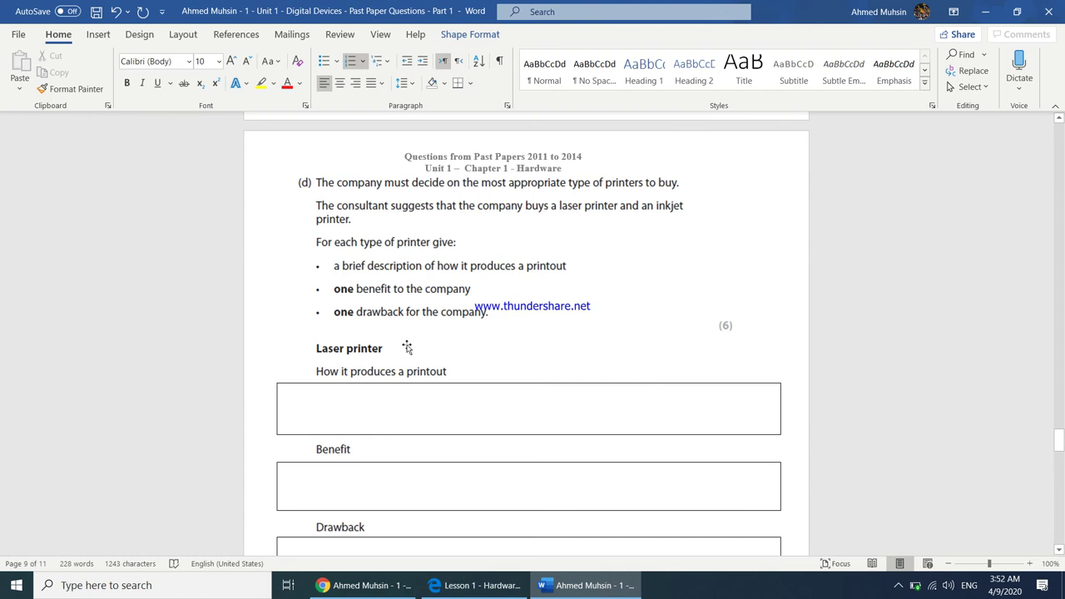
pyautogui.scroll(-3, 408, 348)
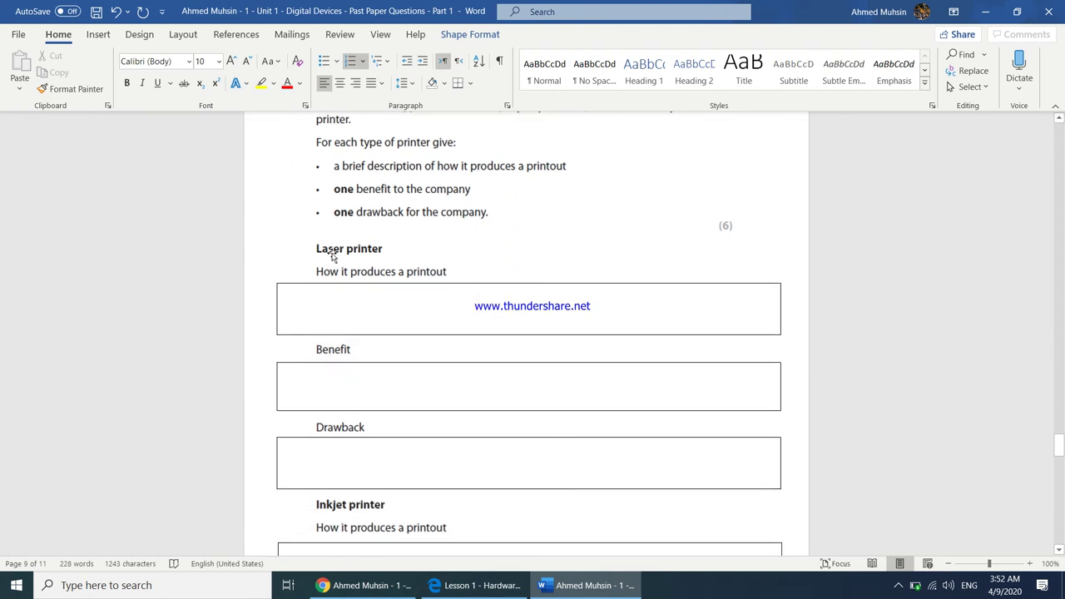
pyautogui.click(337, 318)
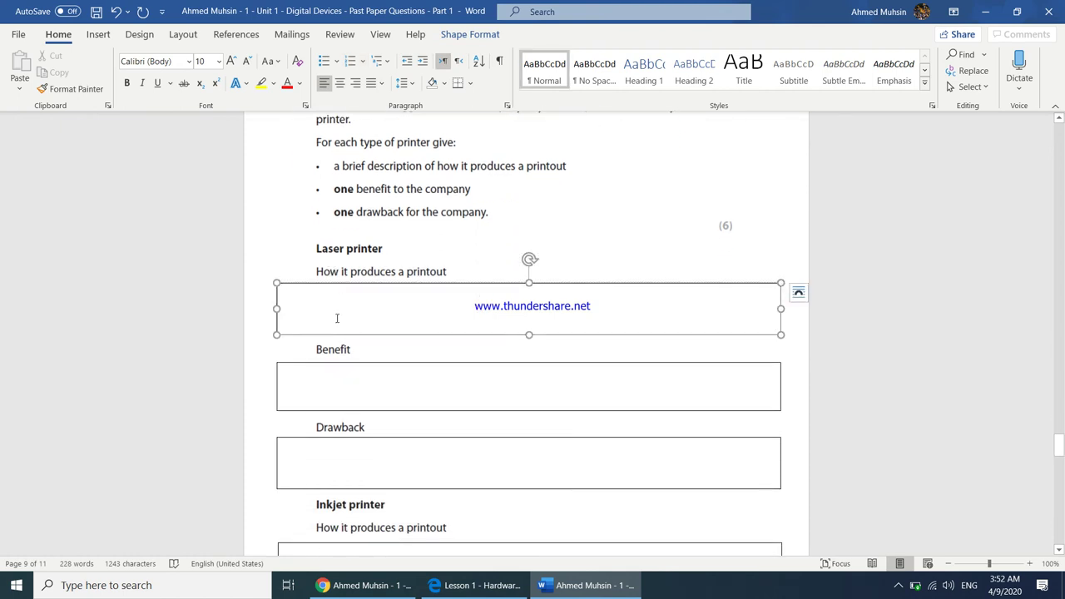
pyautogui.write('The printing area on the paper is electronically charged, and then ')
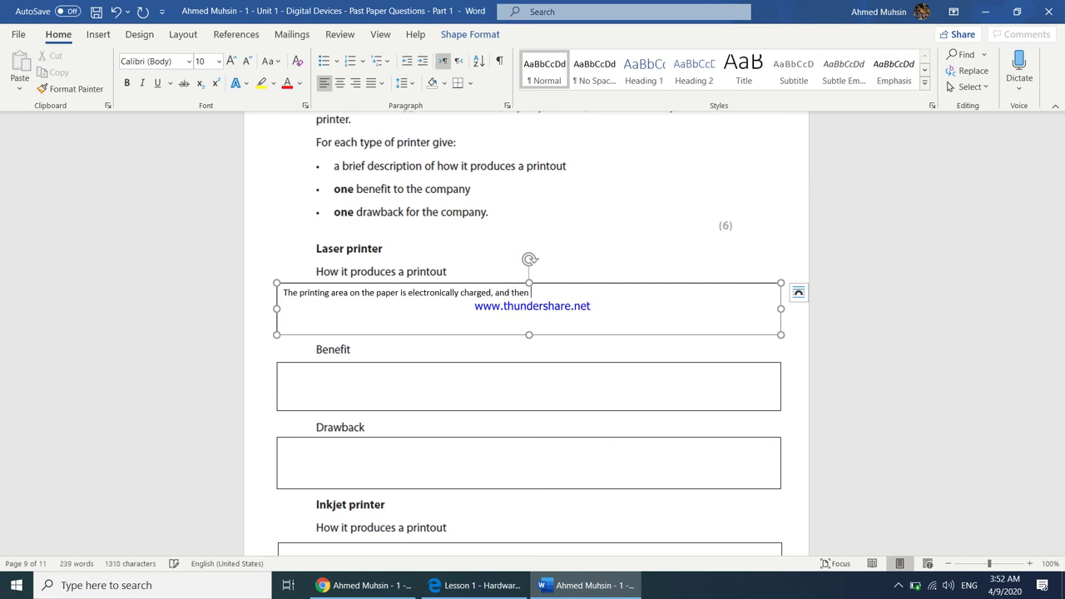
pyautogui.write('the ink is fused onto the electrically charged area.')
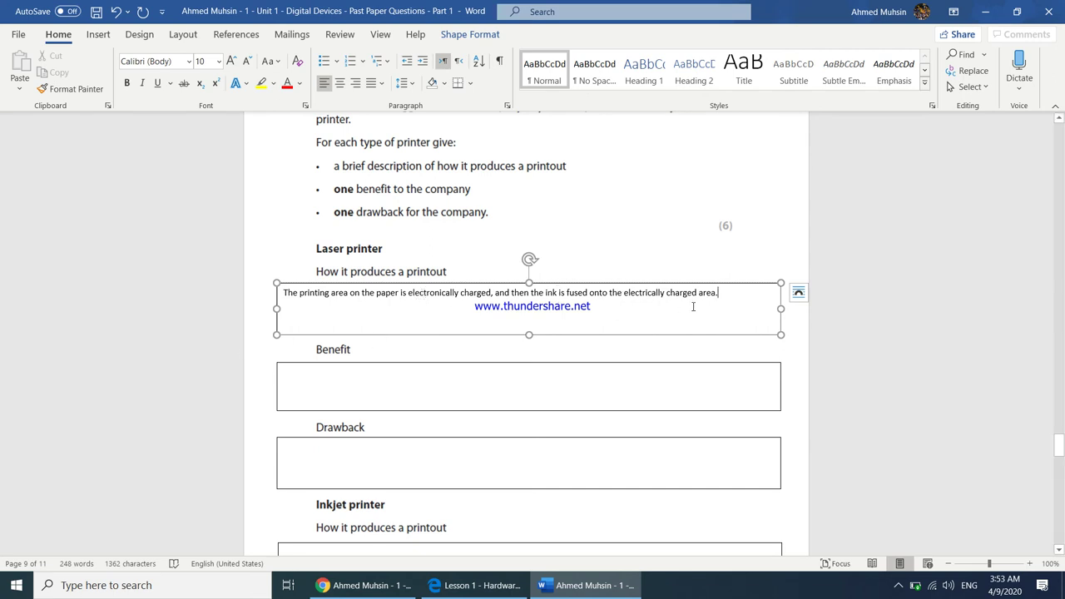
# Enter "Running cost is low" in the laser printer's Benefit box, correcting the misspelled first word
pyautogui.click(409, 387)
pyautogui.write('R')
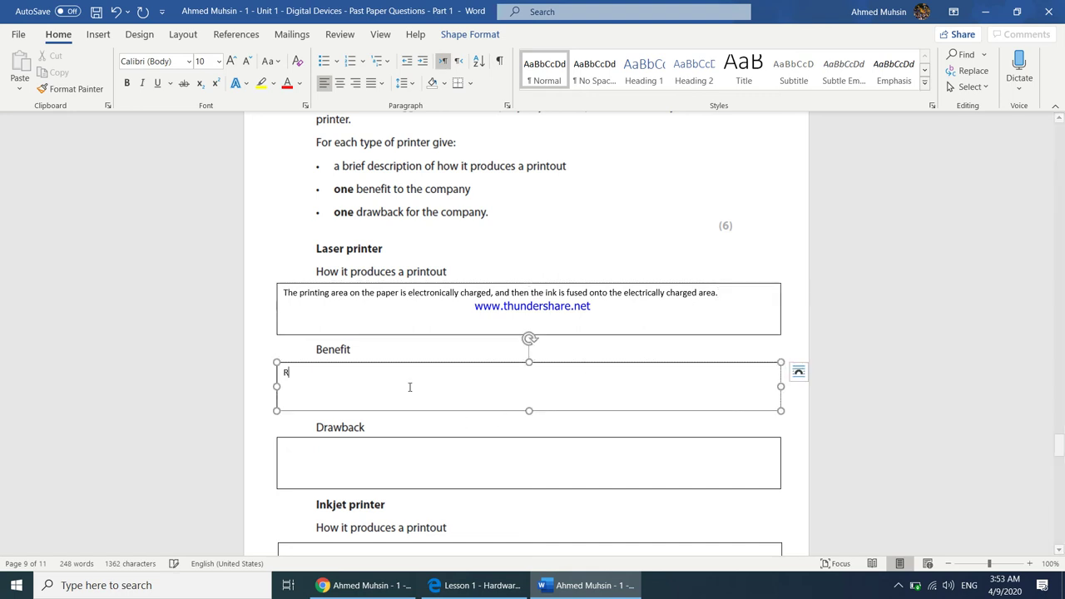
pyautogui.write('unnig cost is low')
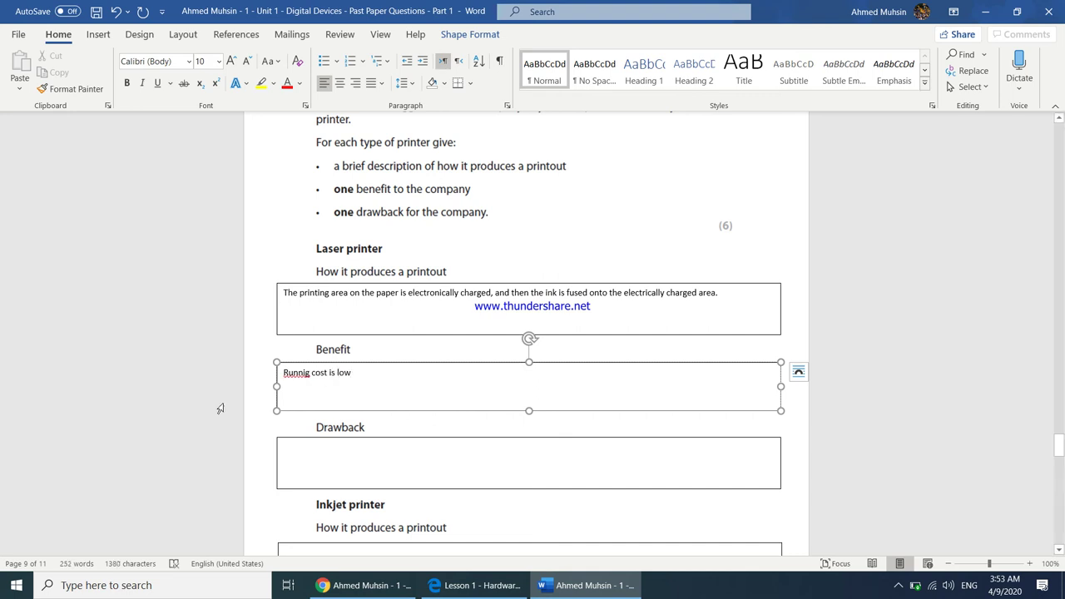
pyautogui.click(299, 374)
pyautogui.rightClick(298, 373)
pyautogui.moveTo(247, 181)
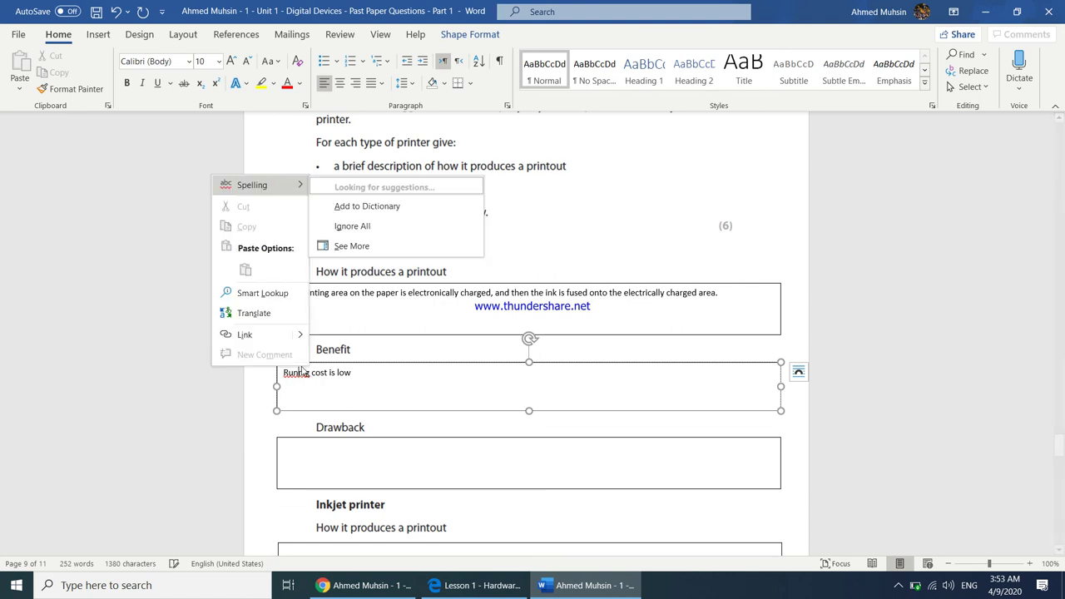
pyautogui.click(349, 216)
# Enter "Purchasing cost is high" in the laser printer's Drawback box
pyautogui.click(362, 448)
pyautogui.write('Purcha')
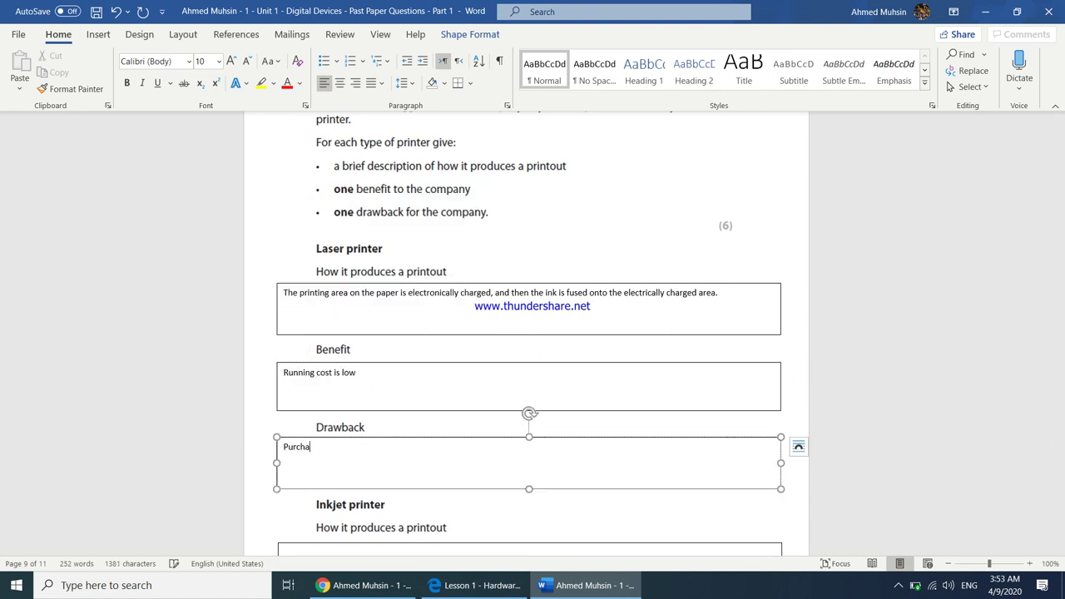
pyautogui.write('sing Cost')
pyautogui.press('BackSpace')
pyautogui.press('BackSpace')
pyautogui.press('BackSpace')
pyautogui.write('cost is high')
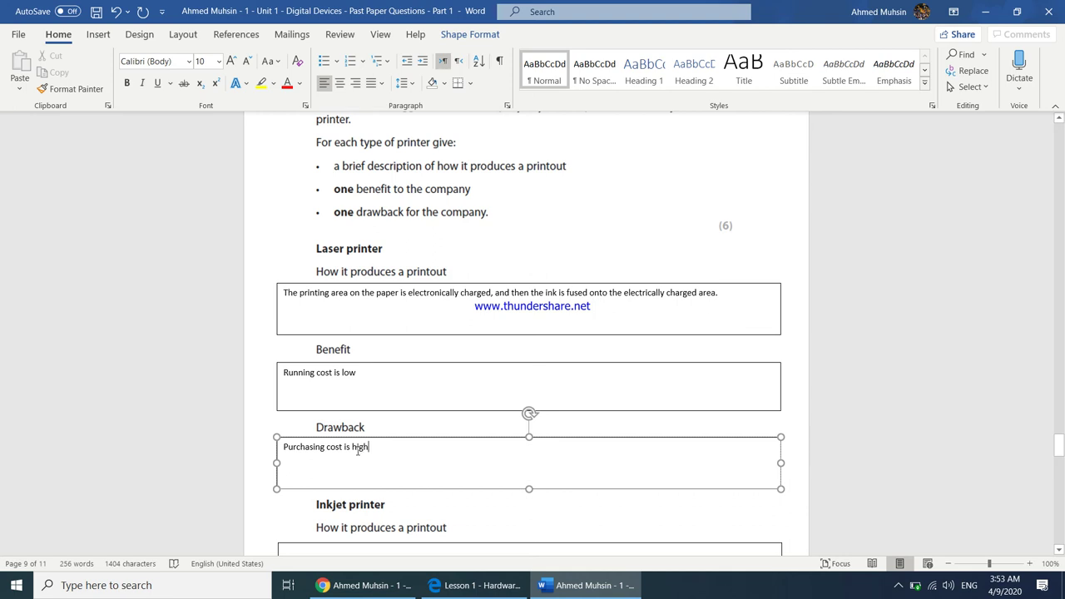
# Copy "The printing area on the paper is electronically charged" from the laser printer answer into the inkjet printer's "How it produces a printout" box
pyautogui.scroll(-3, 329, 458)
pyautogui.click(328, 458)
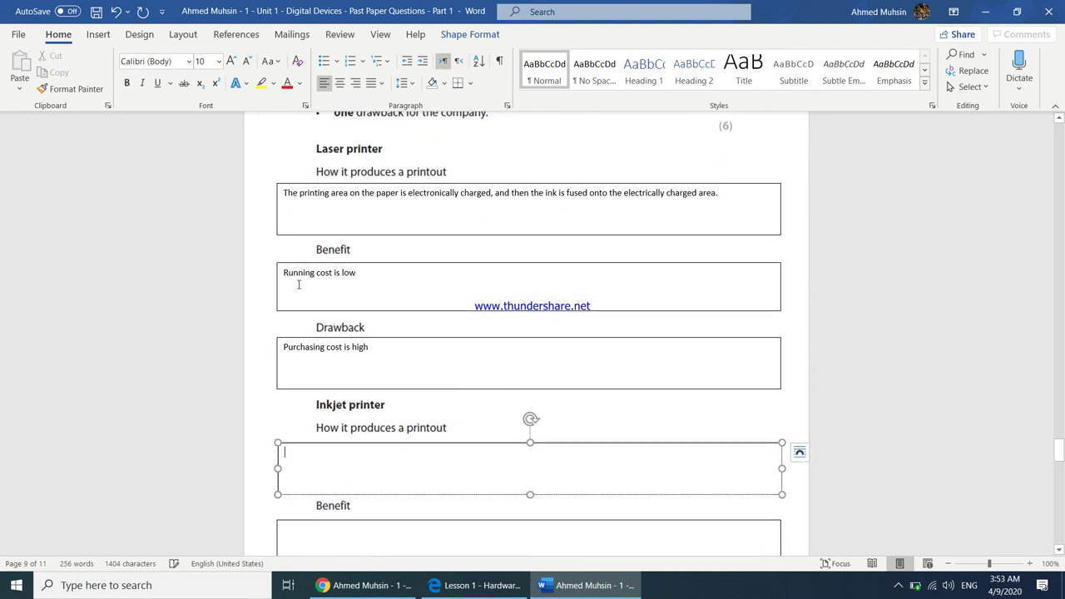
pyautogui.moveTo(290, 190); pyautogui.dragTo(482, 198)
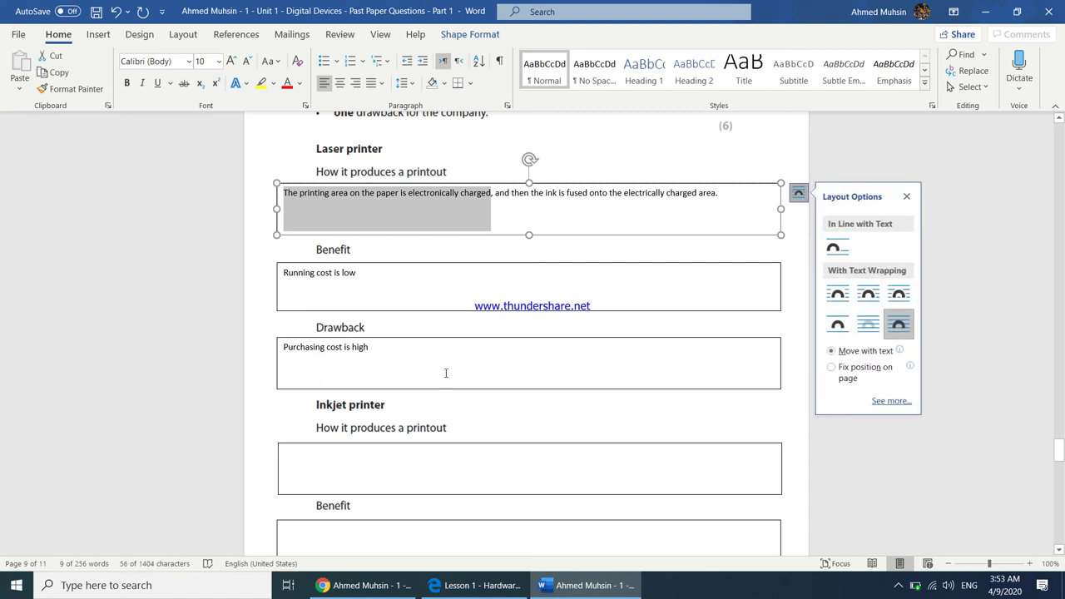
pyautogui.click(393, 473)
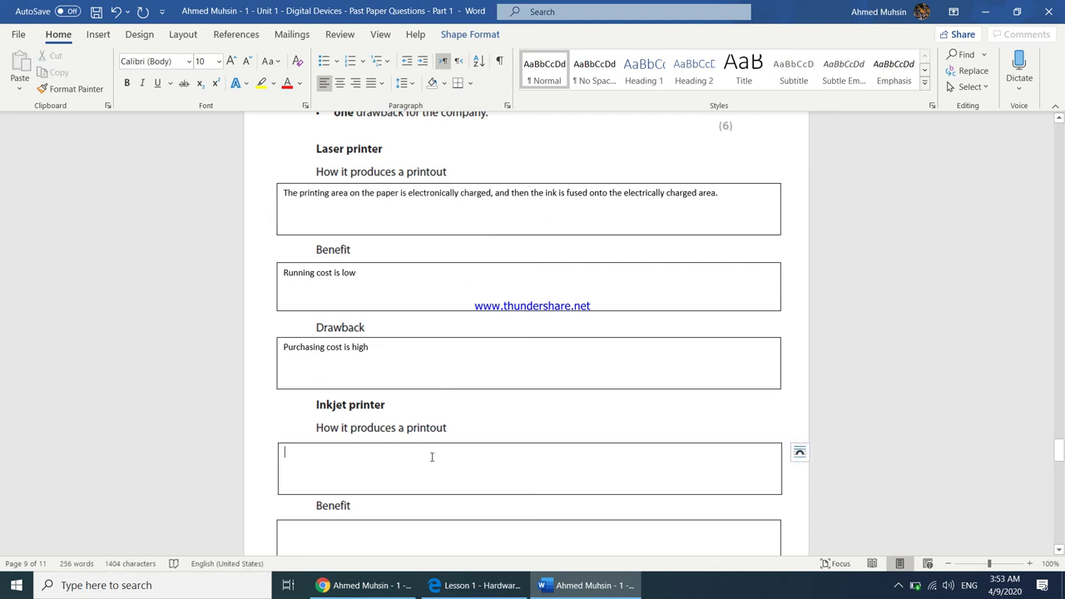
pyautogui.moveTo(284, 191); pyautogui.dragTo(494, 191)
pyautogui.hotkey('ctrl', 'c')
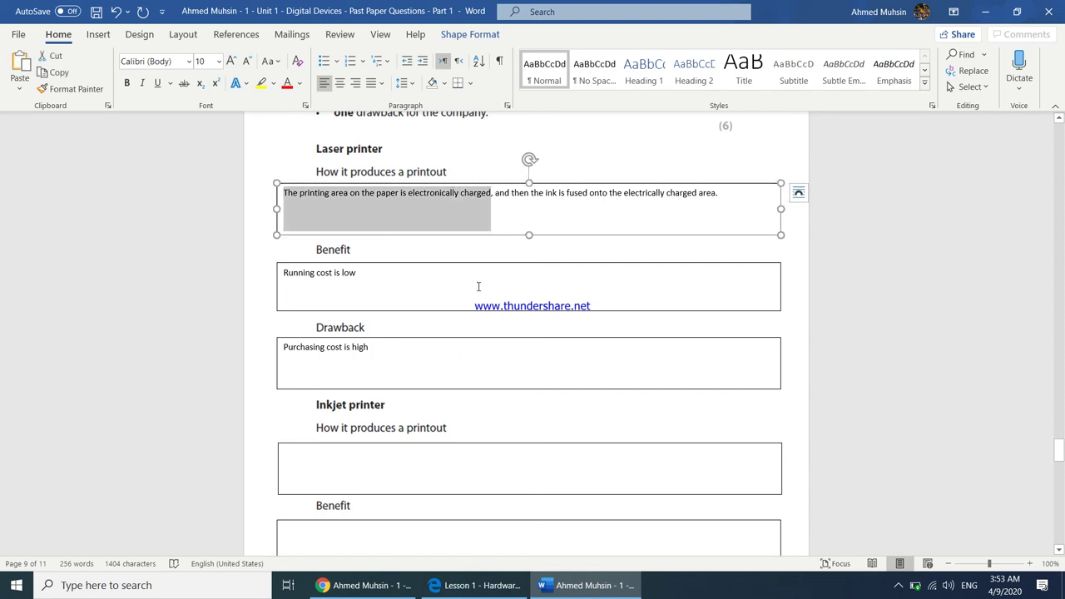
pyautogui.click(408, 461)
pyautogui.hotkey('ctrl', 'v')
# Complete the inkjet printout description with ", and then the ink is sprayed onto the electrically charged area"
pyautogui.write(', and thenk')
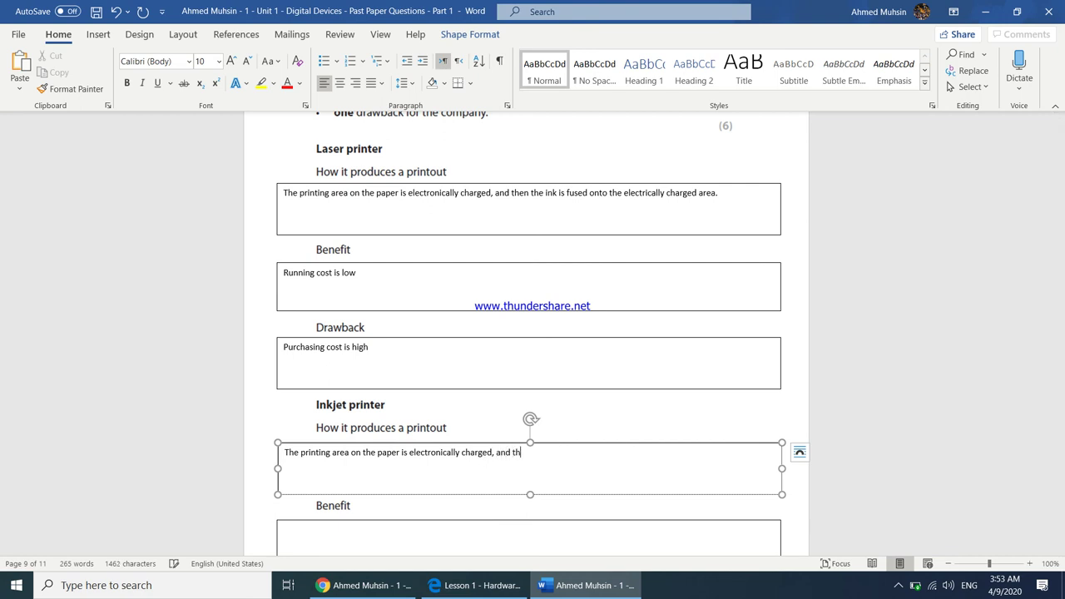
pyautogui.press('BackSpace')
pyautogui.press('BackSpace')
pyautogui.write('the ink is sprayed onto the le')
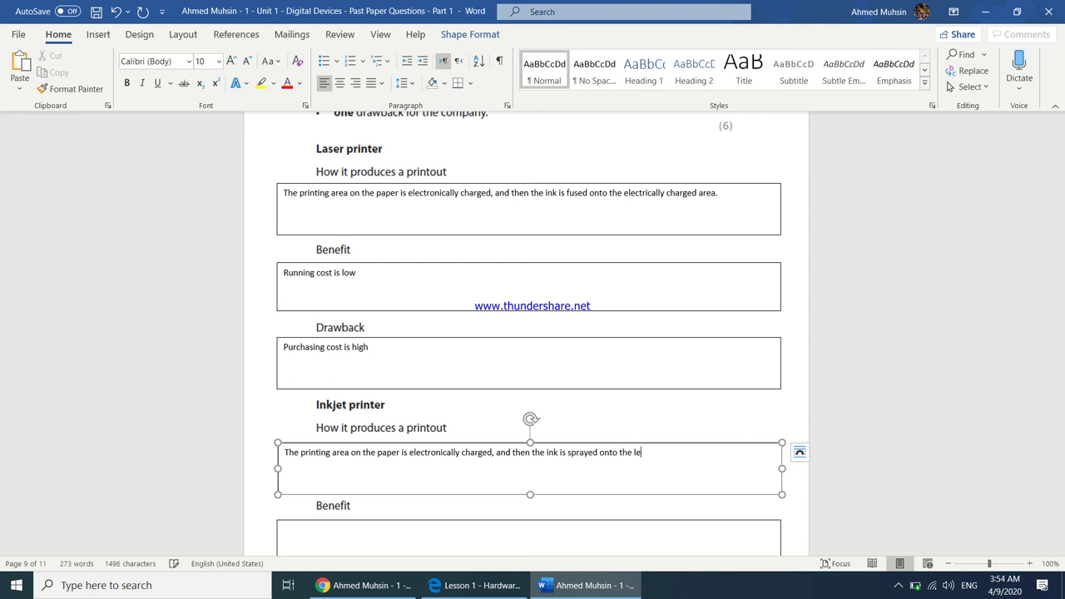
pyautogui.press('BackSpace')
pyautogui.press('BackSpace')
pyautogui.write('electrically charged ar')
# Enter "Purchasing cost is low" as the inkjet printer's benefit and "Printouts may appear smudged" as its drawback
pyautogui.scroll(-1, 354, 510)
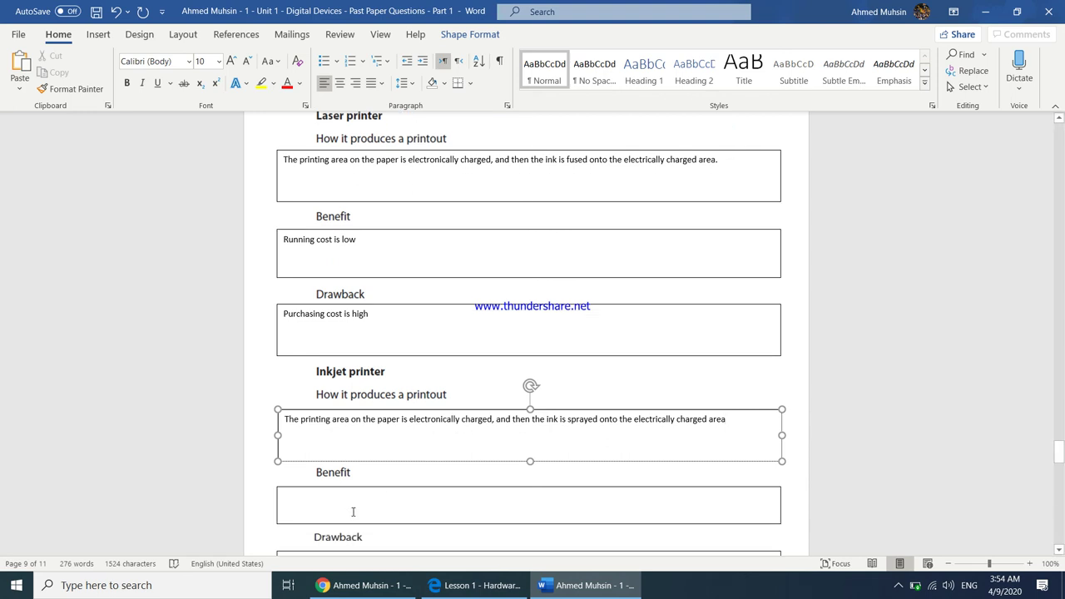
pyautogui.click(352, 512)
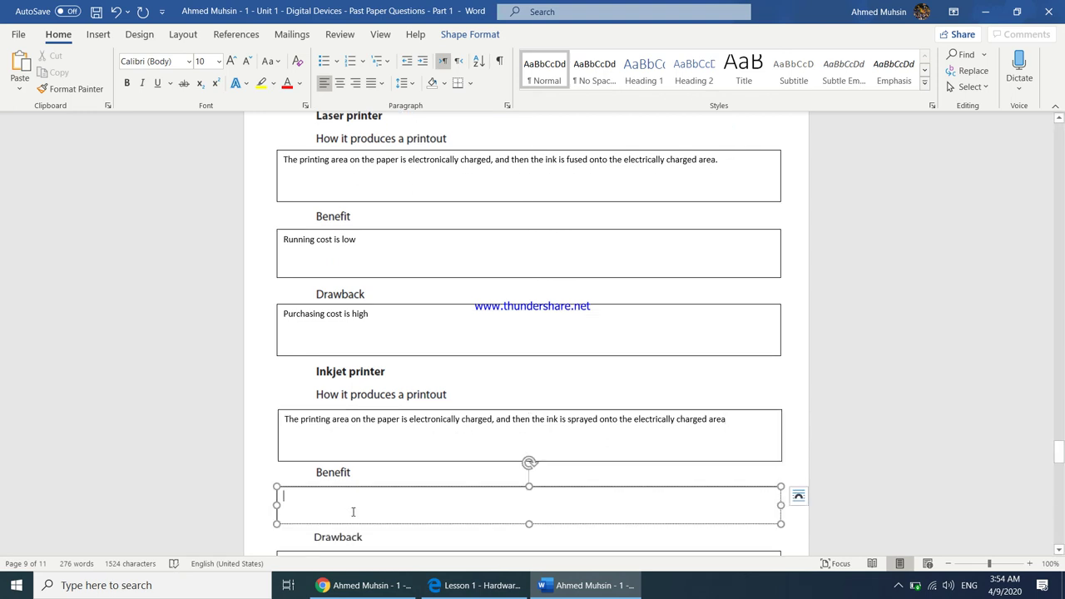
pyautogui.write('Purchasing')
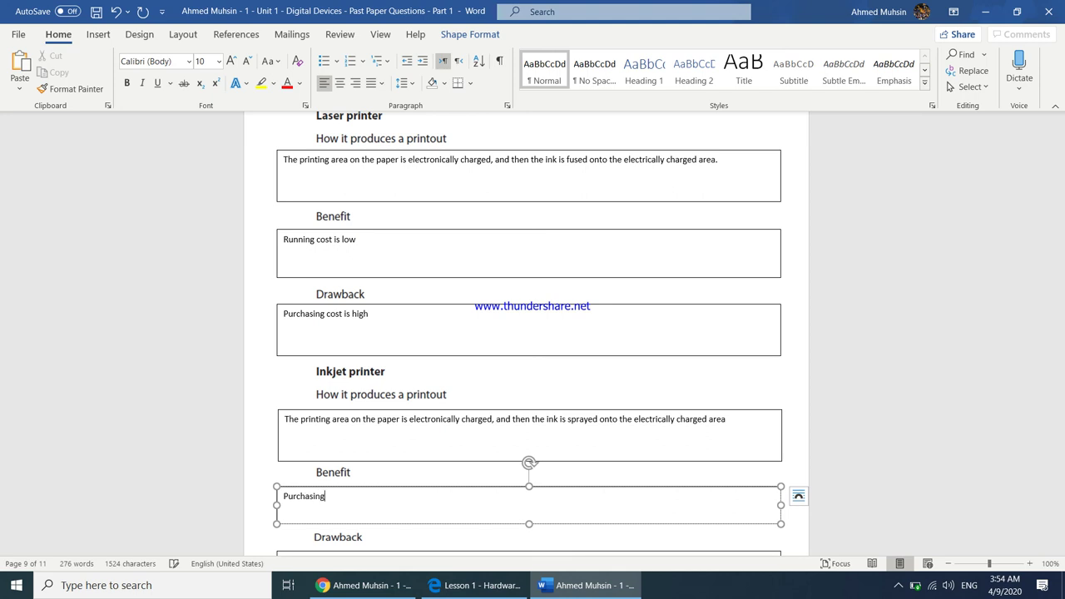
pyautogui.write(' cost is low')
pyautogui.scroll(-2, 325, 506)
pyautogui.click(338, 509)
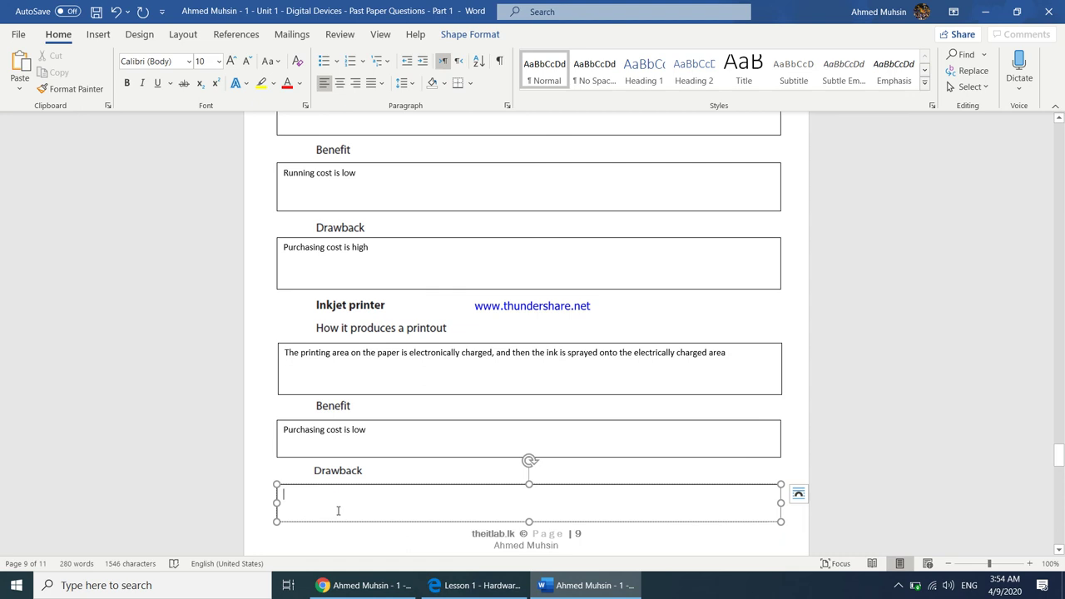
pyautogui.write('Printouts may appear smudged')
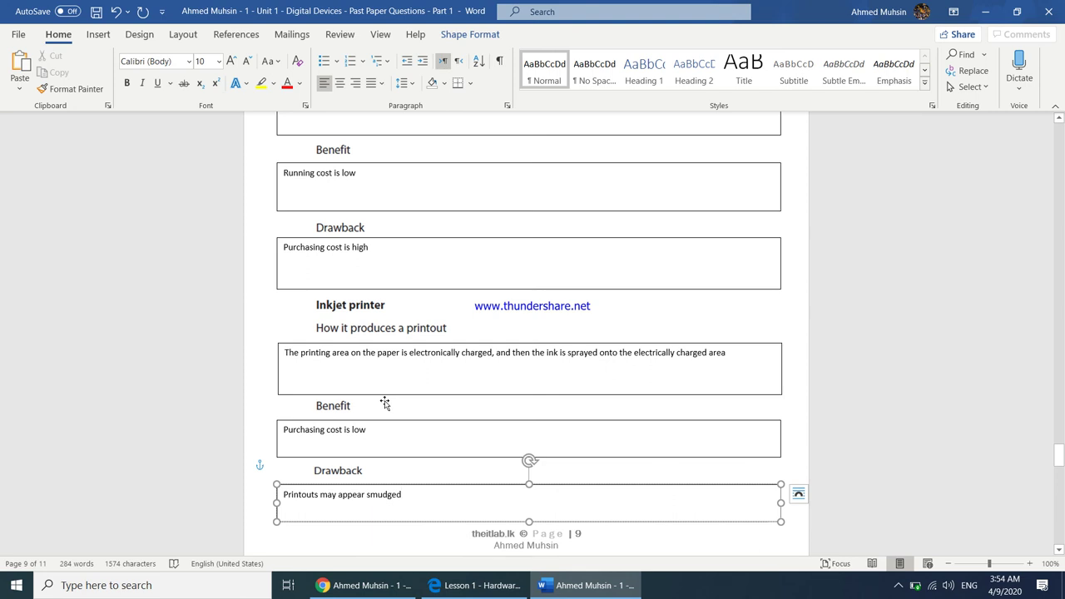
# Enter C as the answer to question 1 on the portable device and to question 3 on the slide show output device
pyautogui.scroll(-6, 385, 403)
pyautogui.scroll(-5, 385, 403)
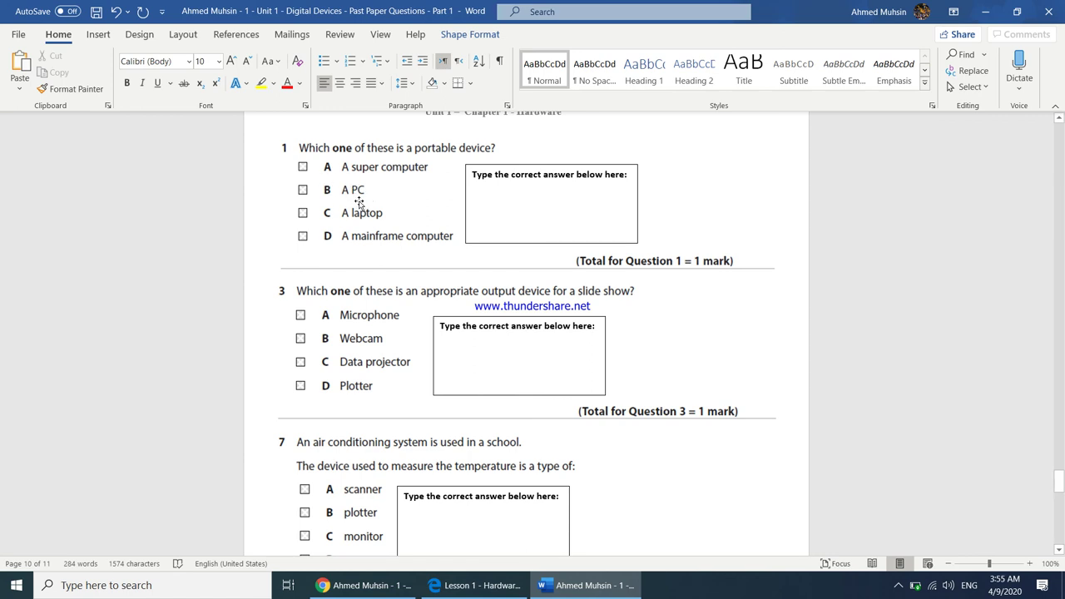
pyautogui.click(501, 217)
pyautogui.write('C')
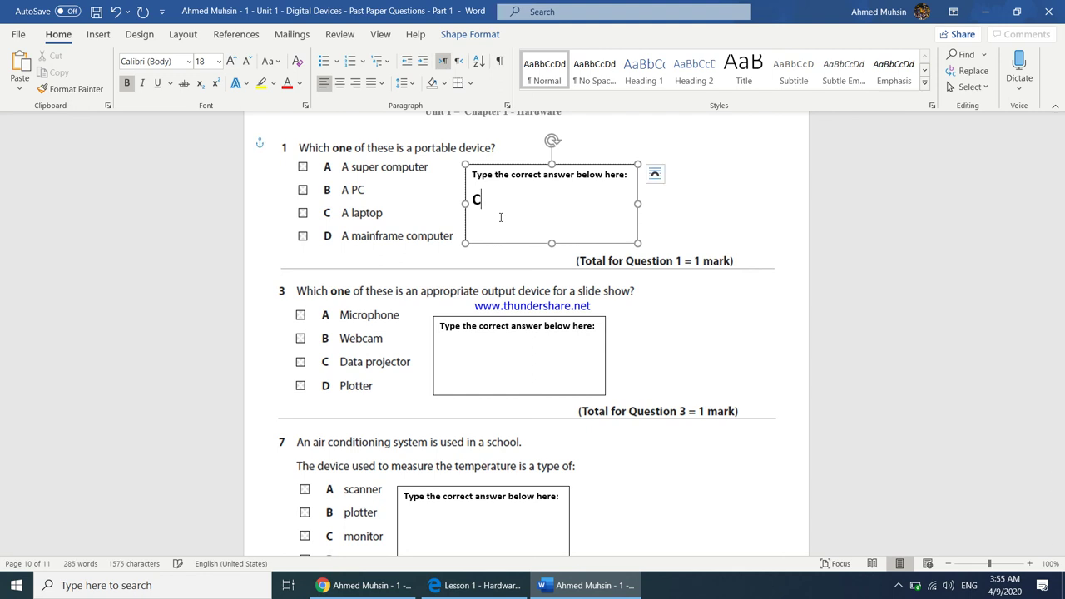
pyautogui.scroll(-1, 487, 253)
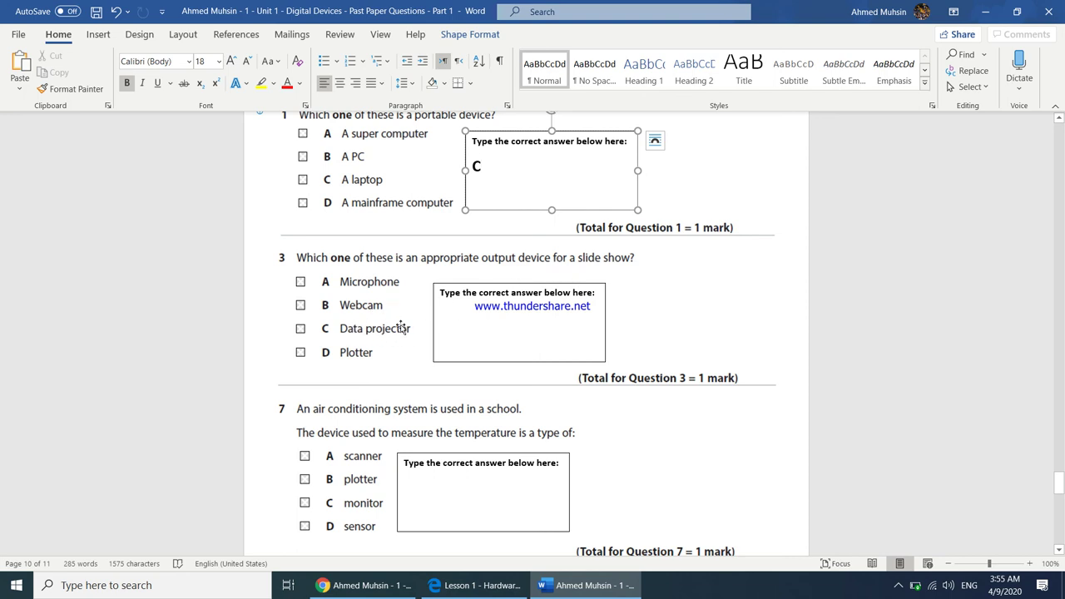
pyautogui.click(468, 329)
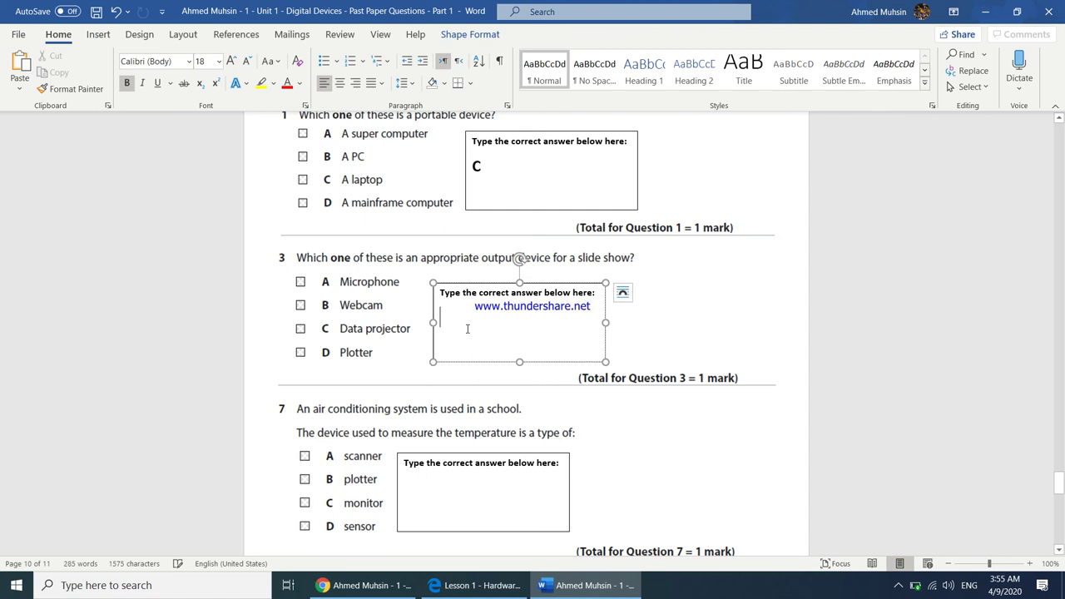
pyautogui.write('C')
# Answer question 7 on the temperature-measuring device with D and question 8 on the cooling fan system with B
pyautogui.scroll(-2, 375, 341)
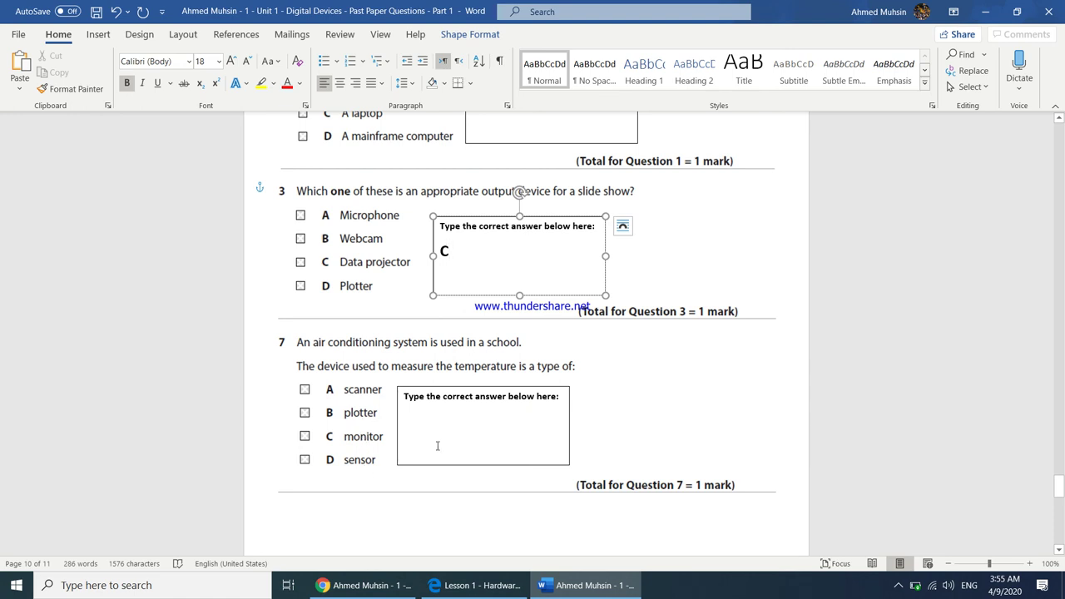
pyautogui.click(437, 446)
pyautogui.write('D')
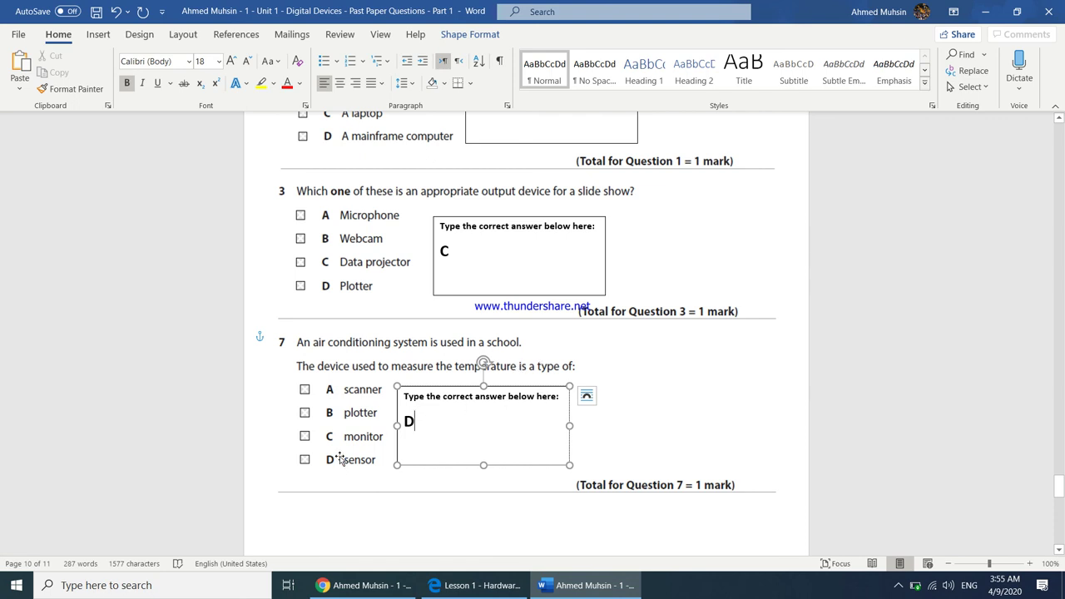
pyautogui.scroll(-10, 439, 416)
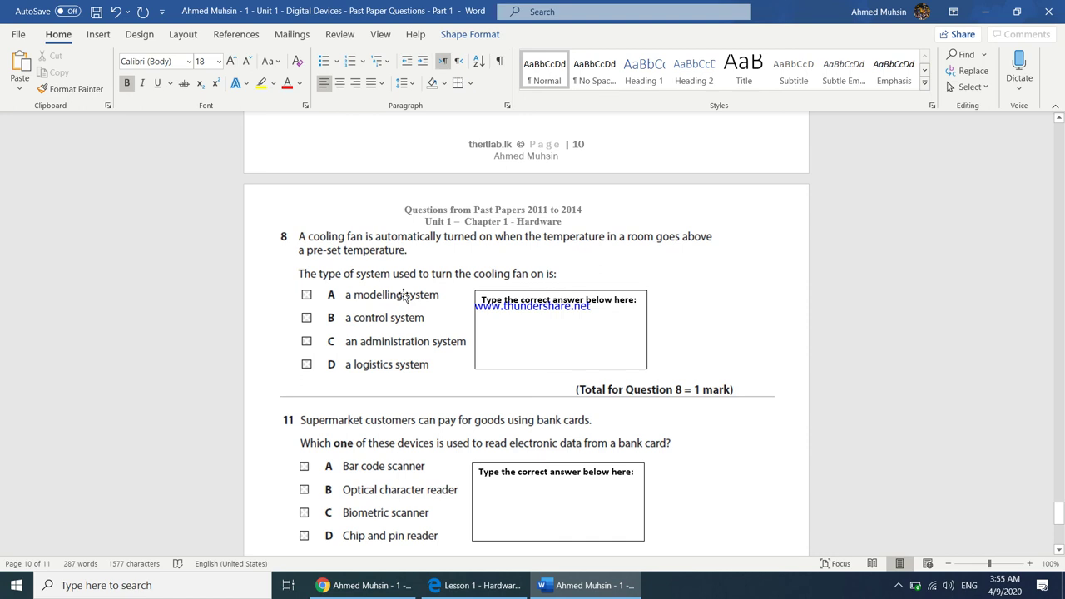
pyautogui.click(532, 360)
pyautogui.write('B')
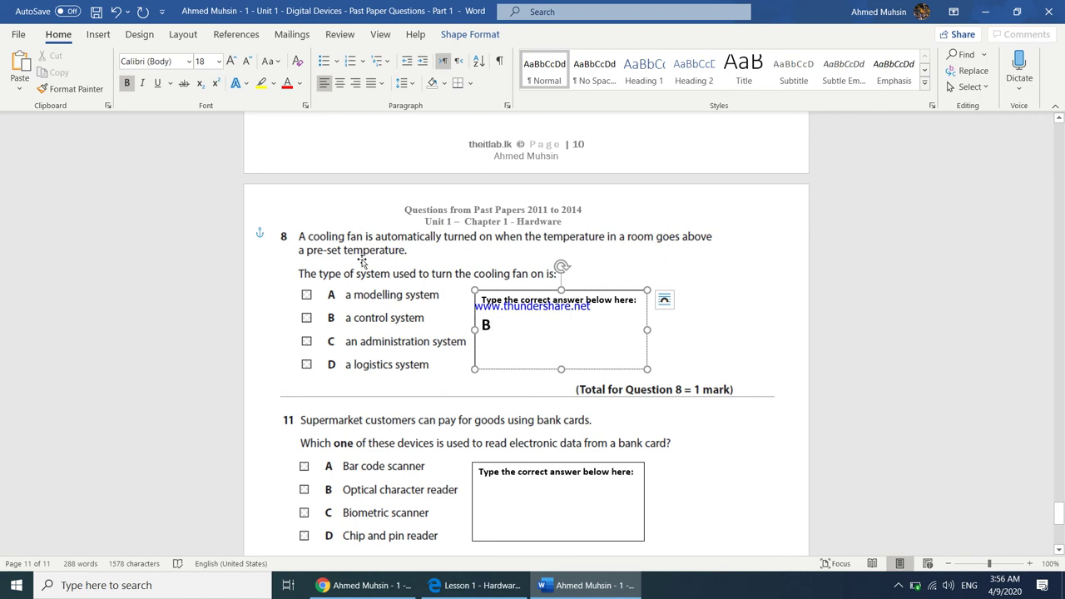
# Answer question 11 on the device that reads bank card data with D, and save the document
pyautogui.scroll(-6, 362, 261)
pyautogui.scroll(-3, 356, 387)
pyautogui.scroll(4, 355, 388)
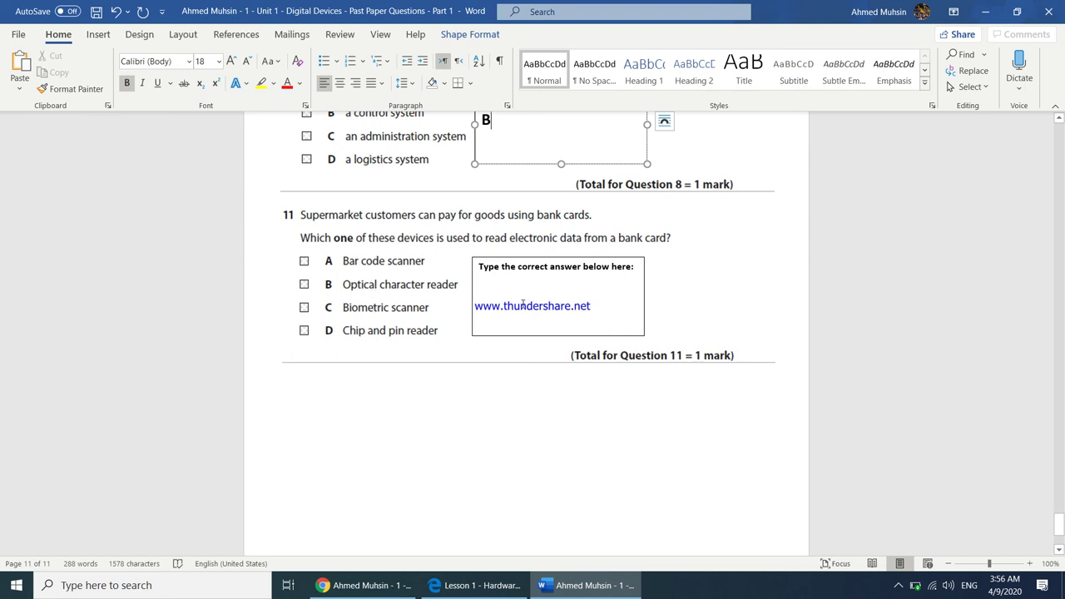
pyautogui.click(516, 289)
pyautogui.write('D')
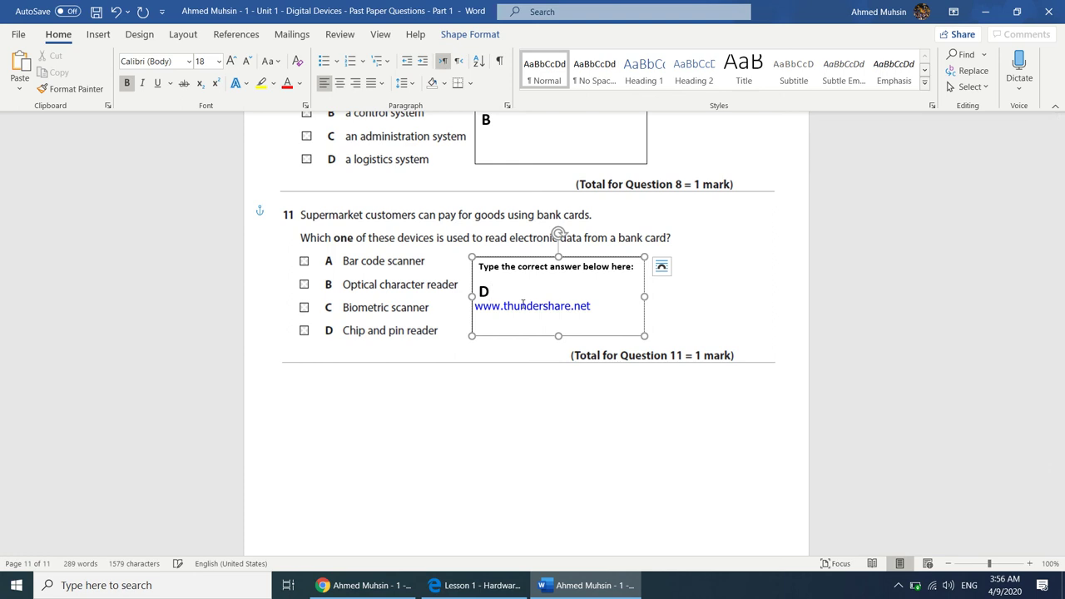
pyautogui.scroll(-4, 474, 329)
pyautogui.scroll(10, 473, 333)
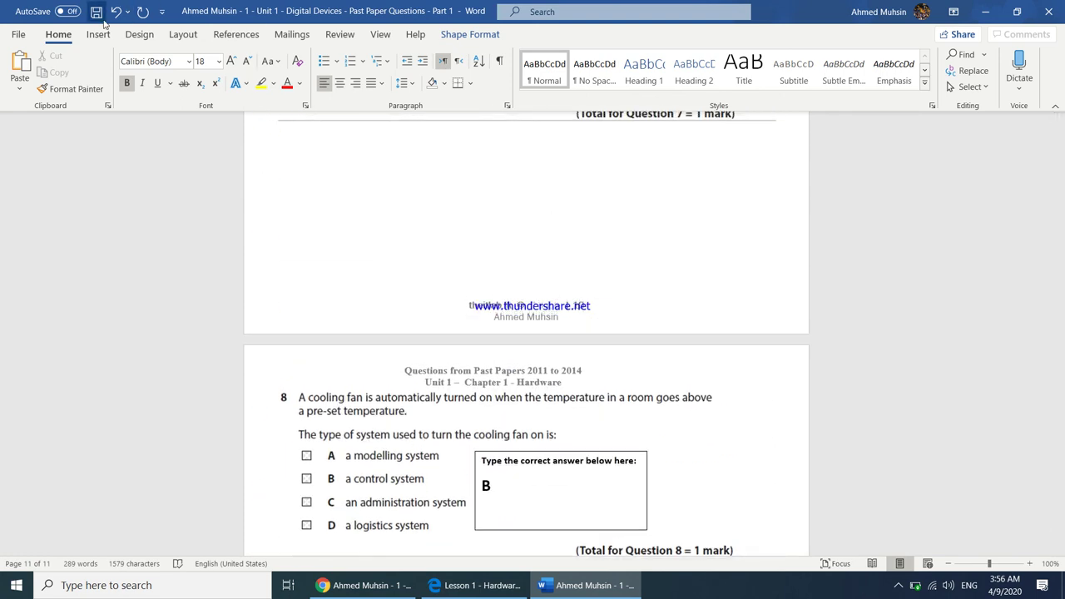
# Switch to Google Classroom in Chrome and open the full "Worksheet - Chapter 1" assignment from the Classwork page
pyautogui.click(403, 586)
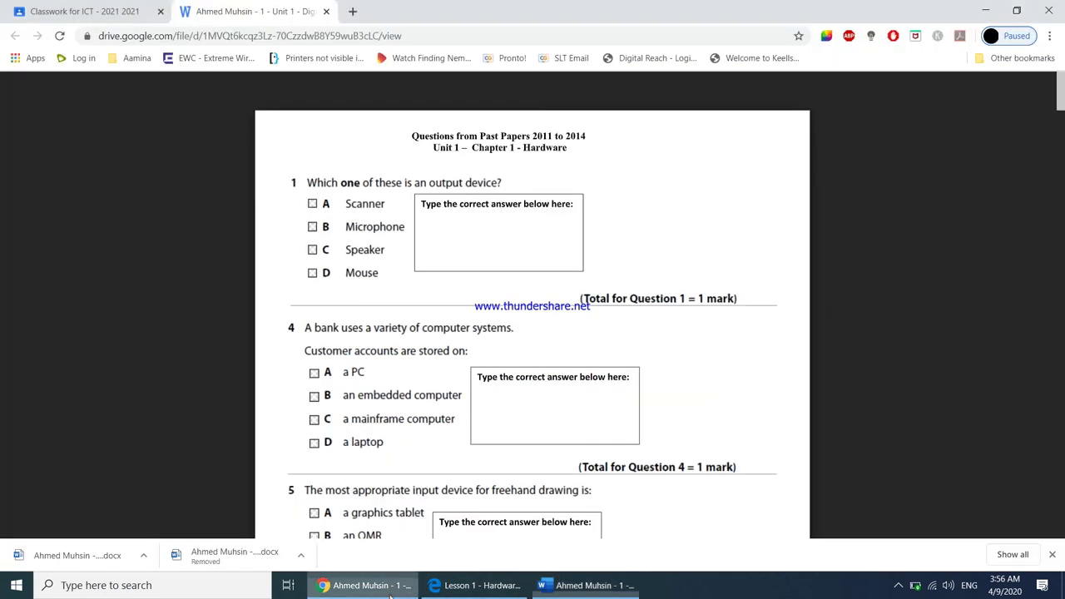
pyautogui.click(73, 17)
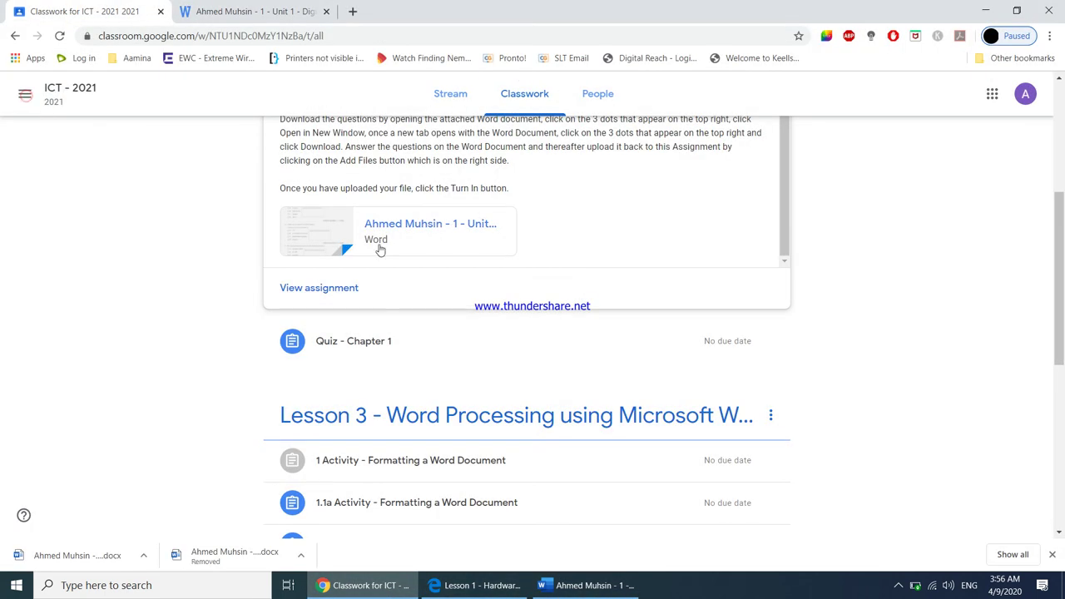
pyautogui.scroll(1, 353, 339)
pyautogui.click(338, 363)
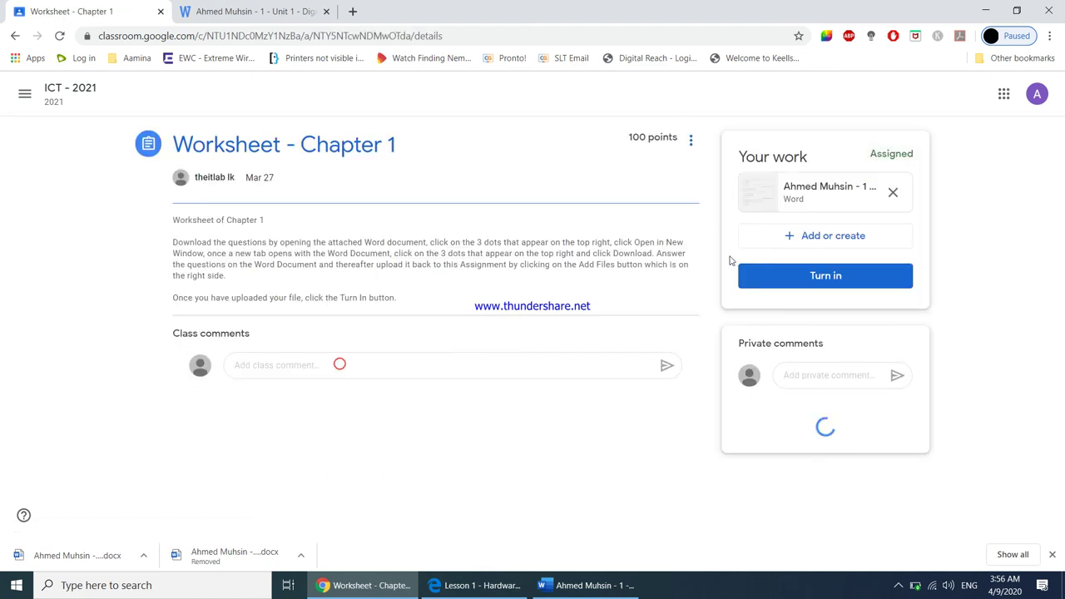
# Upload the completed "Unit 1 - Digital Devices - Past Paper Questions - Part 1" Word file from Downloads to the assignment's work
pyautogui.click(811, 242)
pyautogui.click(788, 308)
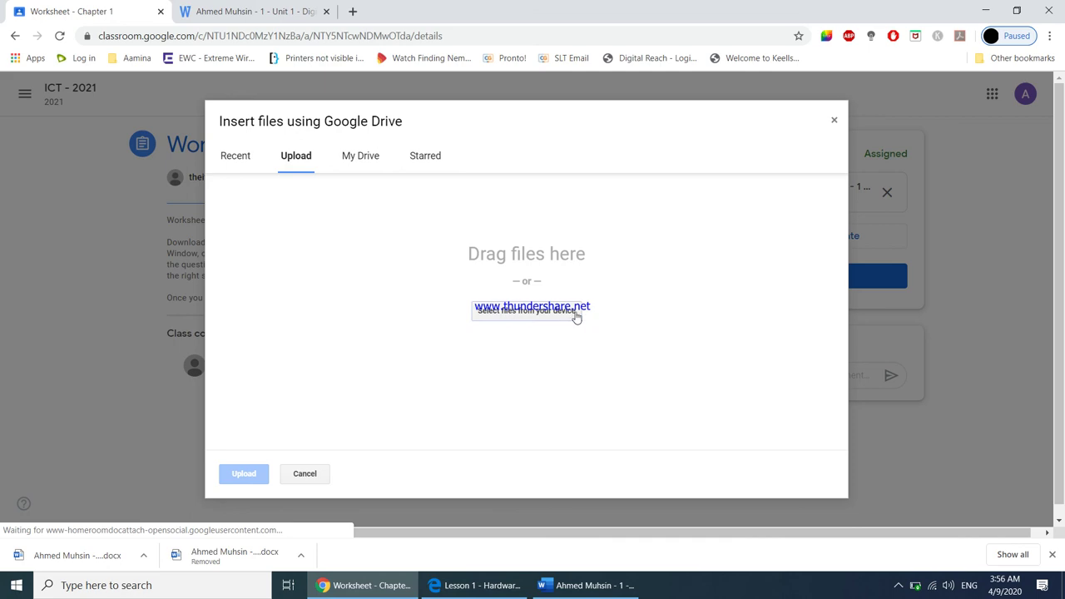
pyautogui.click(565, 314)
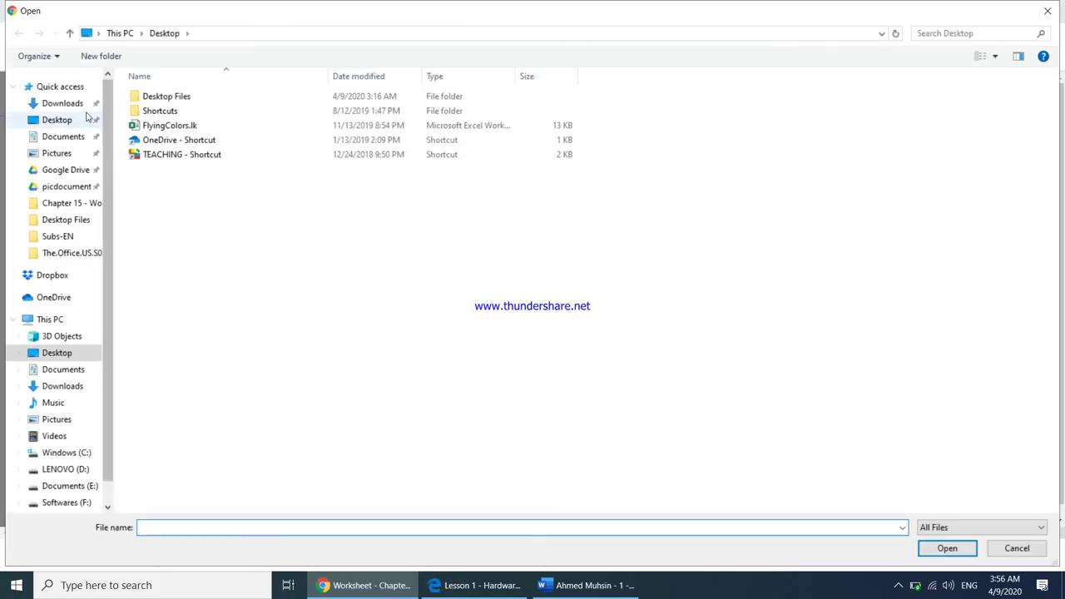
pyautogui.click(60, 105)
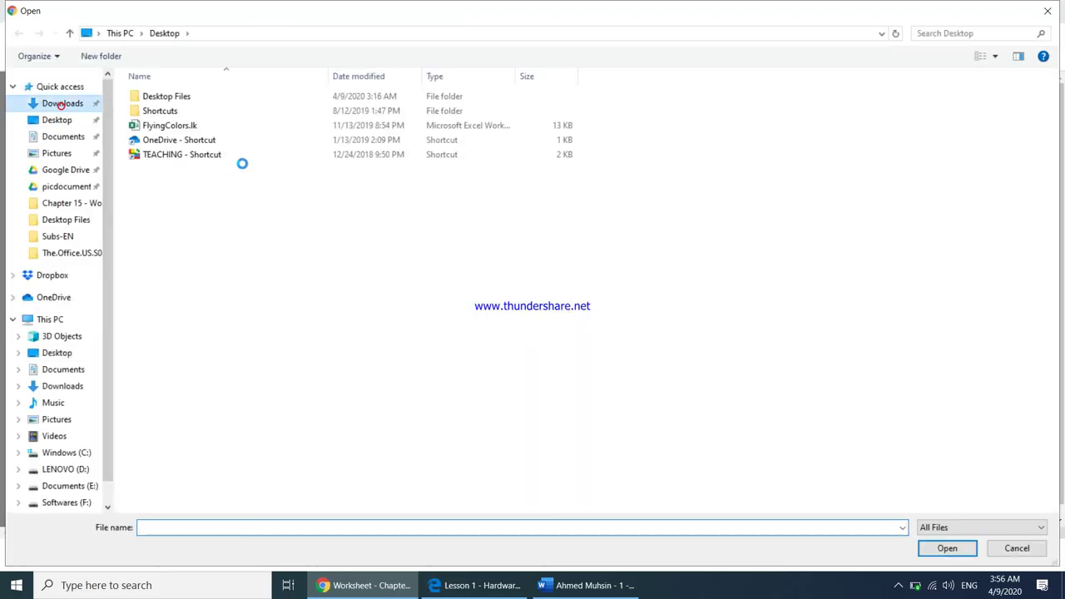
pyautogui.click(234, 122)
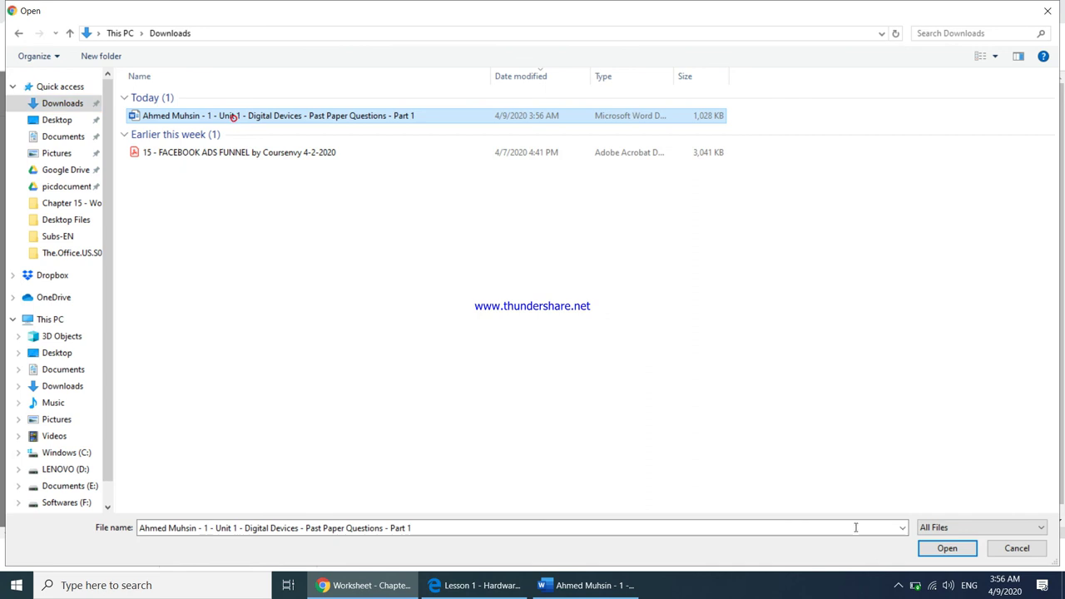
pyautogui.click(926, 552)
pyautogui.click(256, 476)
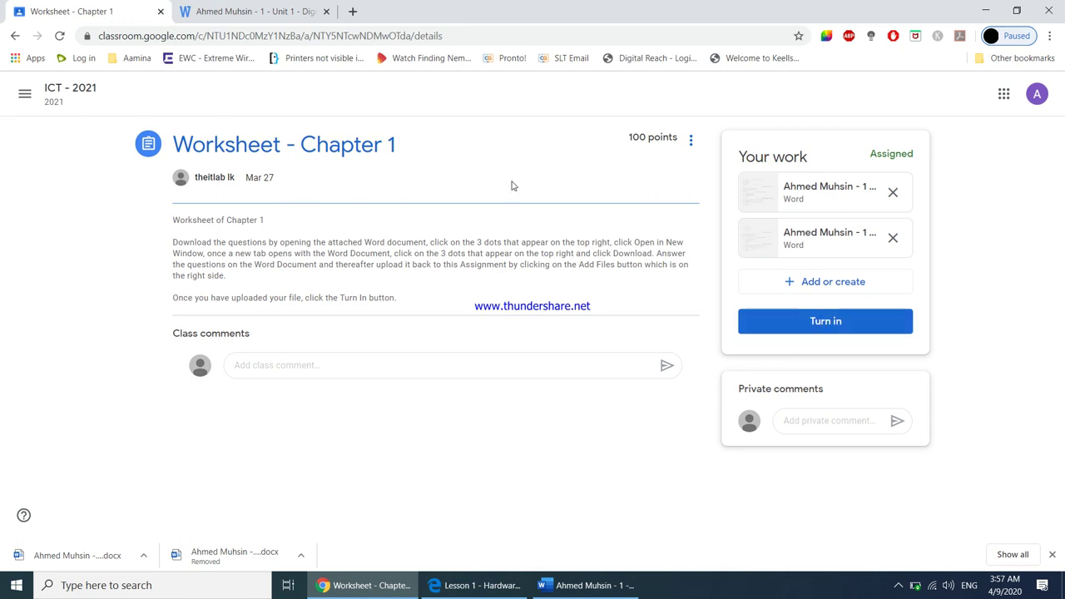
# Turn in the "Worksheet - Chapter 1" assignment with both attached Word files and return to the Classwork page
pyautogui.click(787, 324)
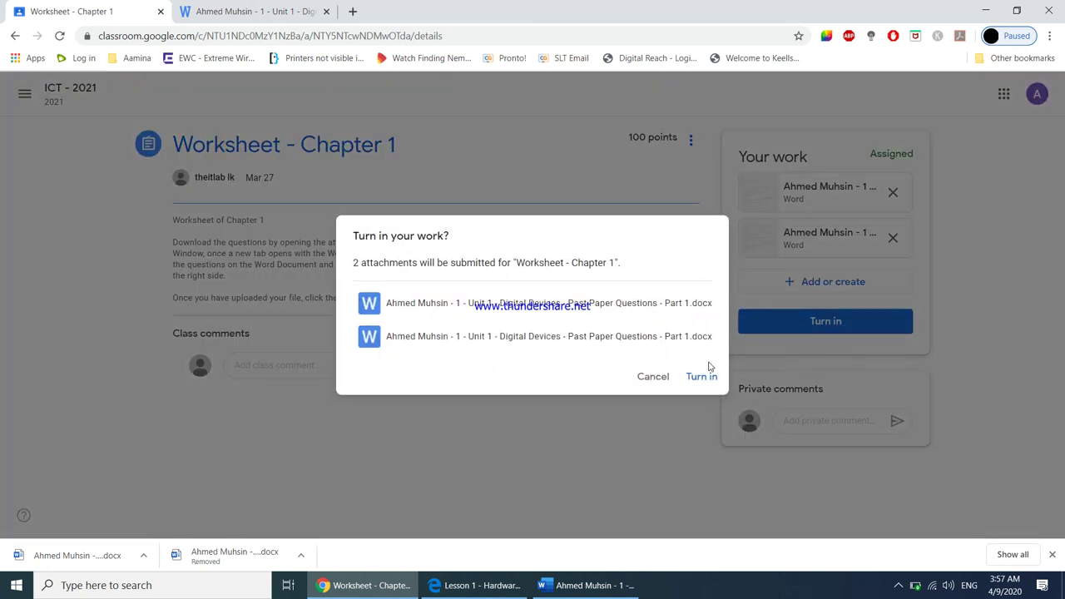
pyautogui.click(701, 376)
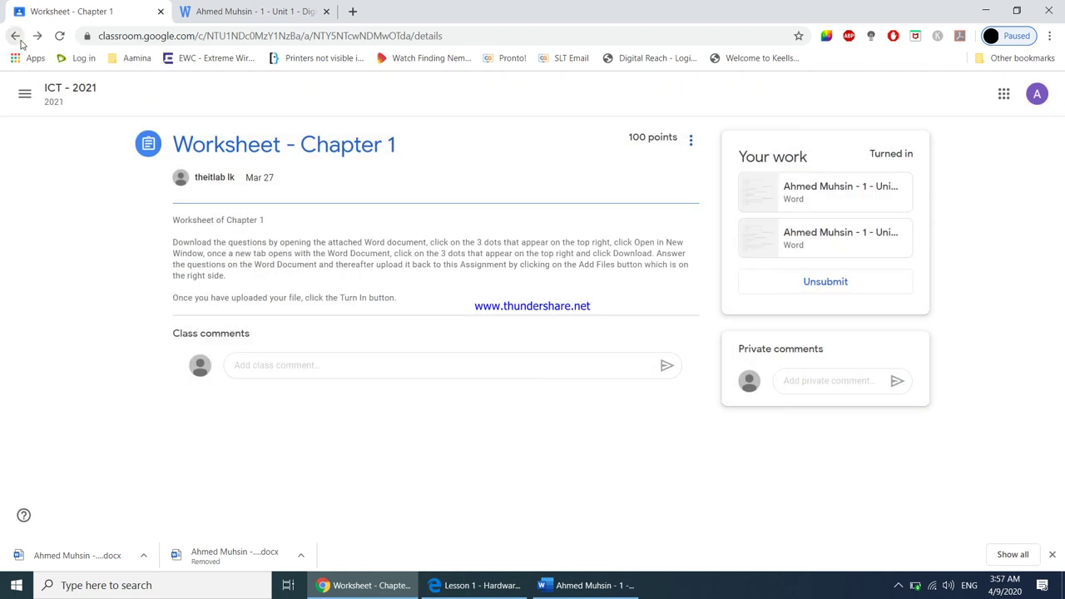
pyautogui.click(15, 36)
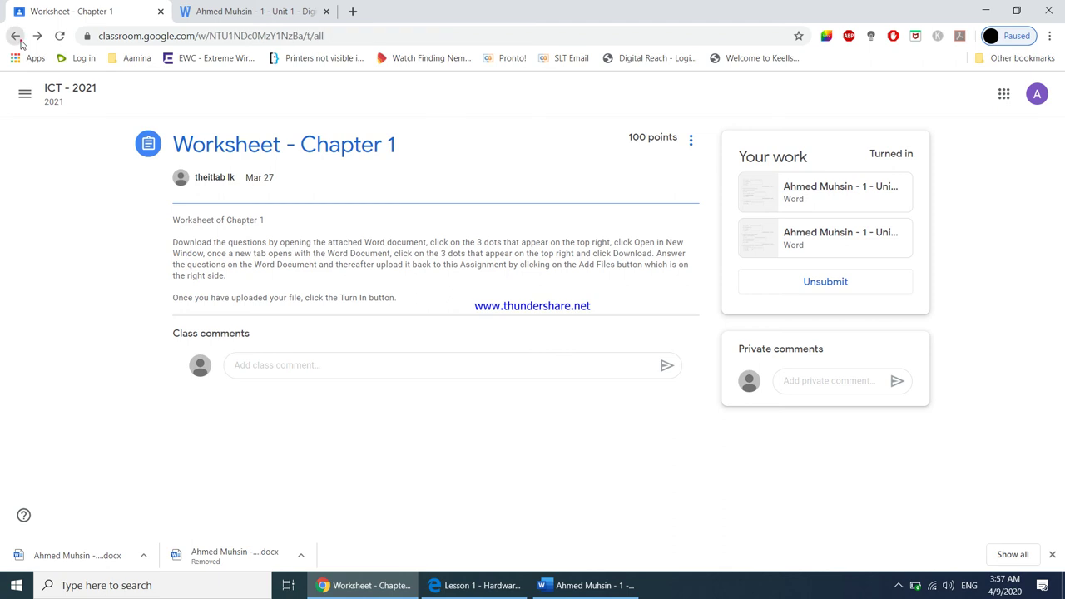
# Open the Word document attached to "Quiz - Chapter 1" under Lesson 1 - Hardware and look through its past paper questions
pyautogui.click(441, 333)
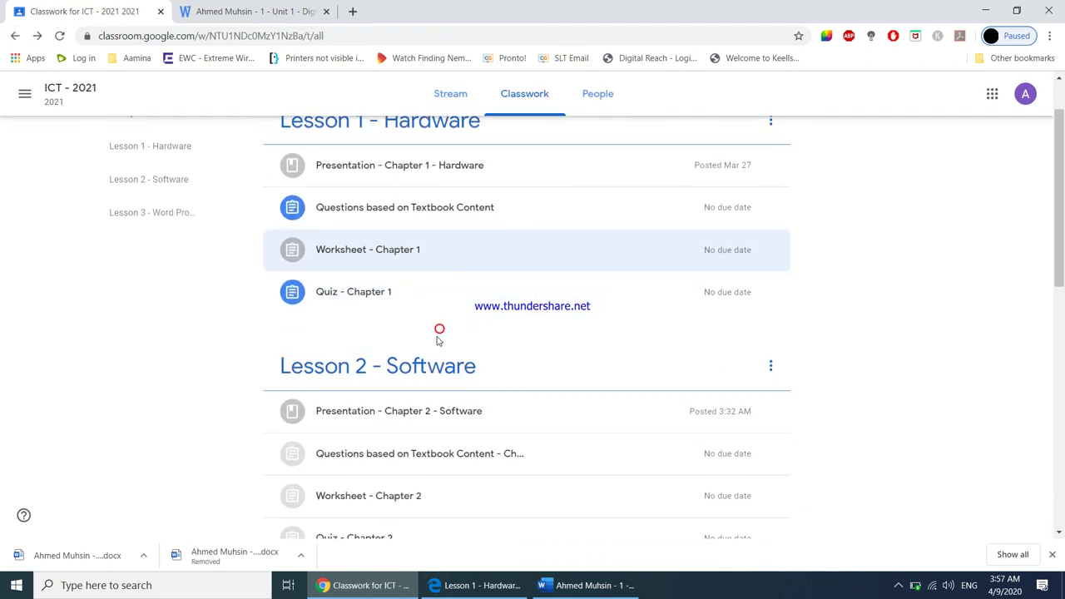
pyautogui.click(359, 291)
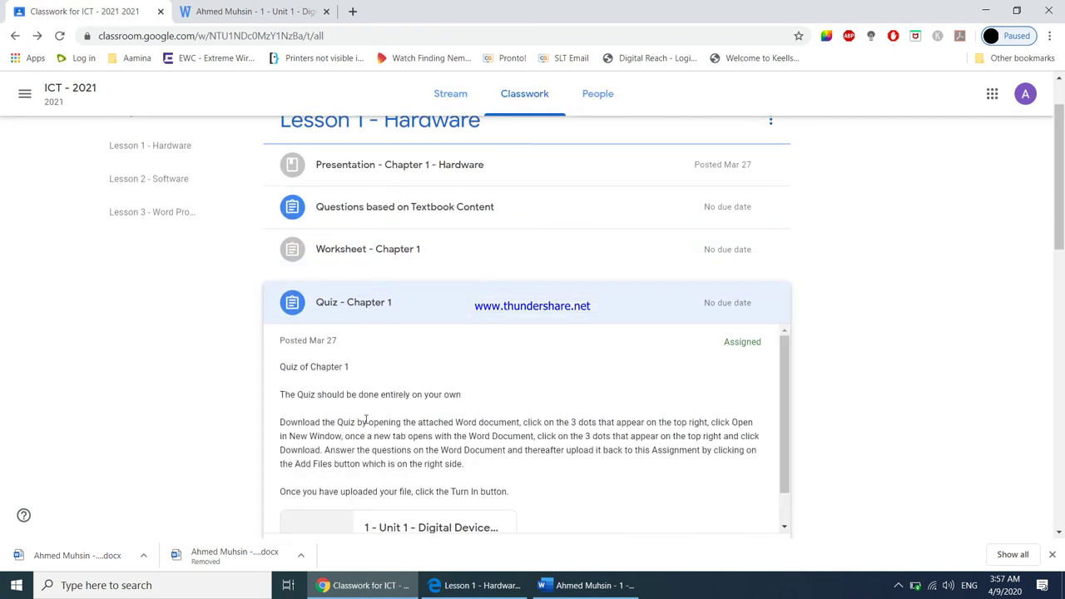
pyautogui.scroll(-1, 349, 466)
pyautogui.click(341, 503)
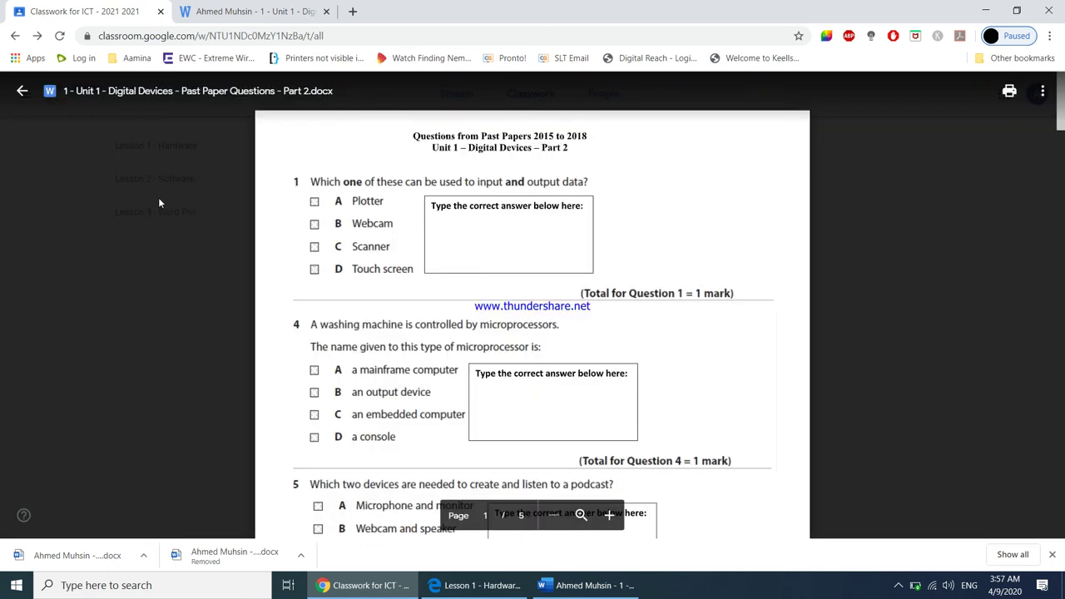
pyautogui.click(23, 91)
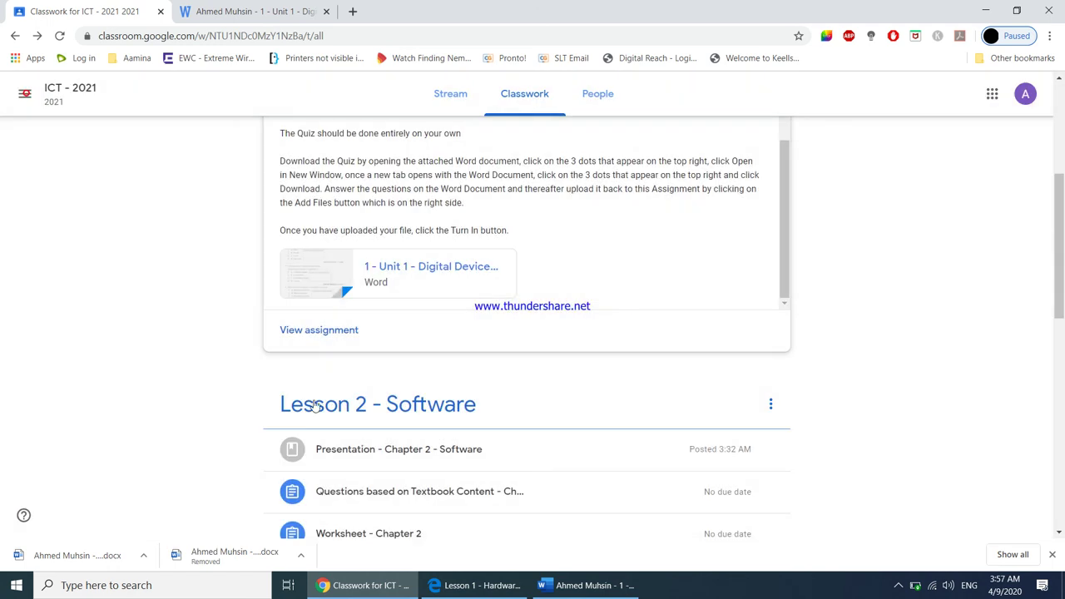
pyautogui.click(332, 268)
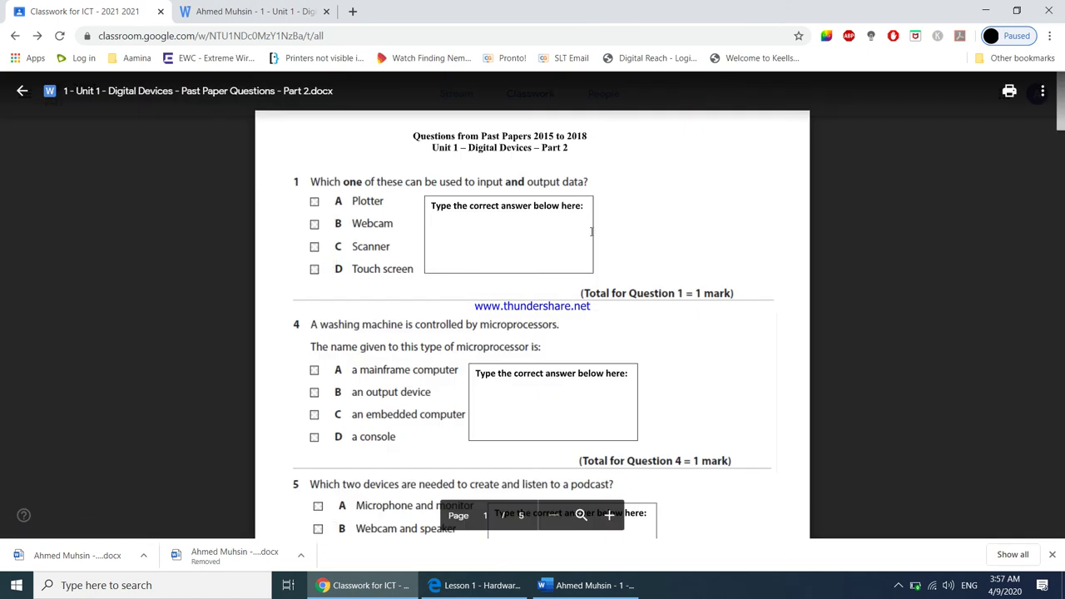
pyautogui.scroll(-7, 590, 232)
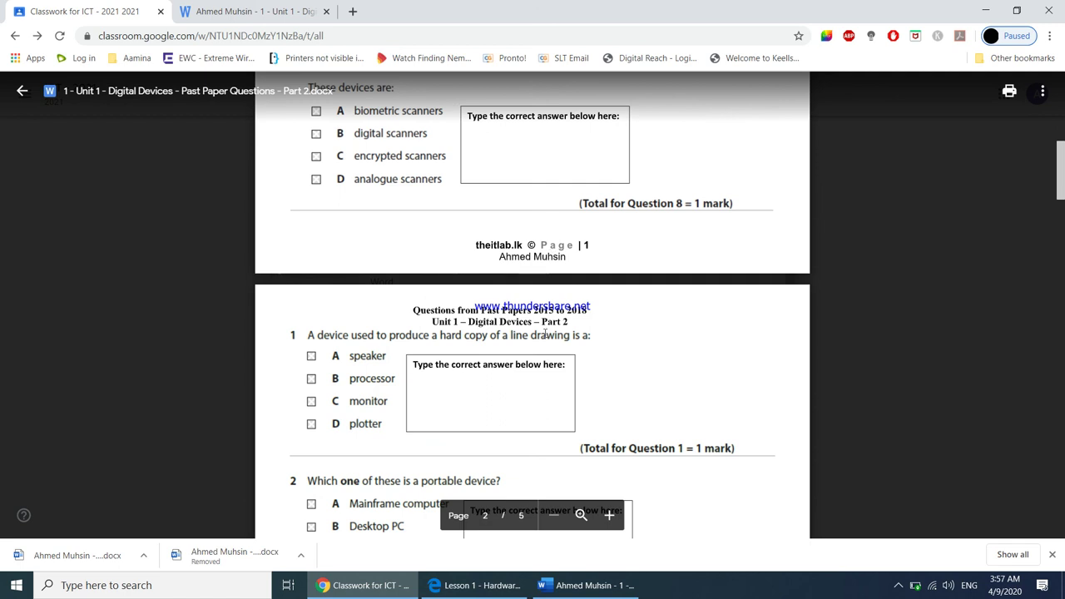
pyautogui.scroll(-2, 545, 323)
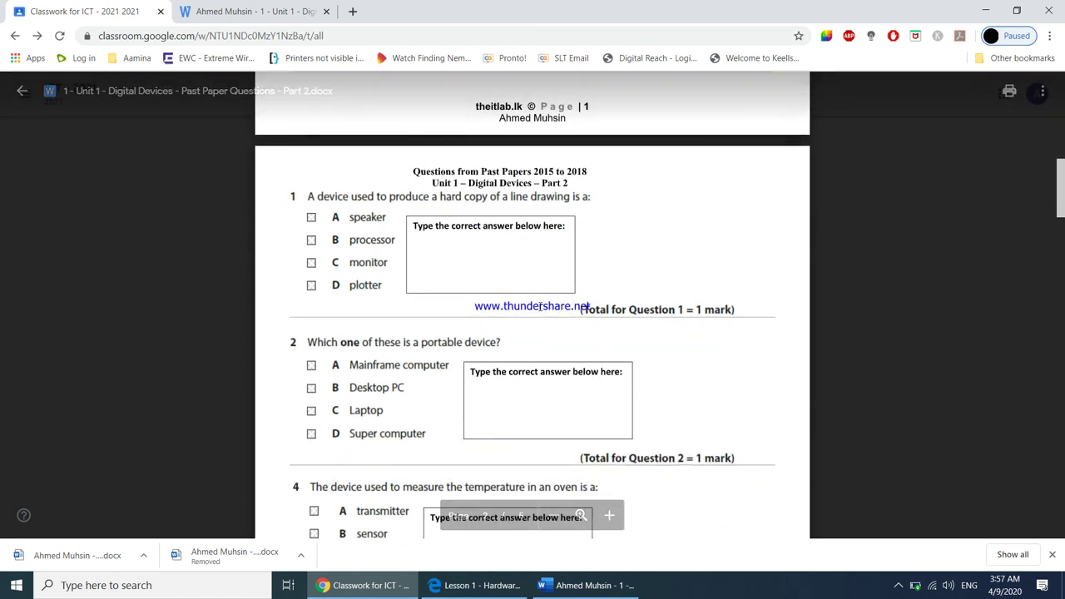
pyautogui.scroll(9, 539, 306)
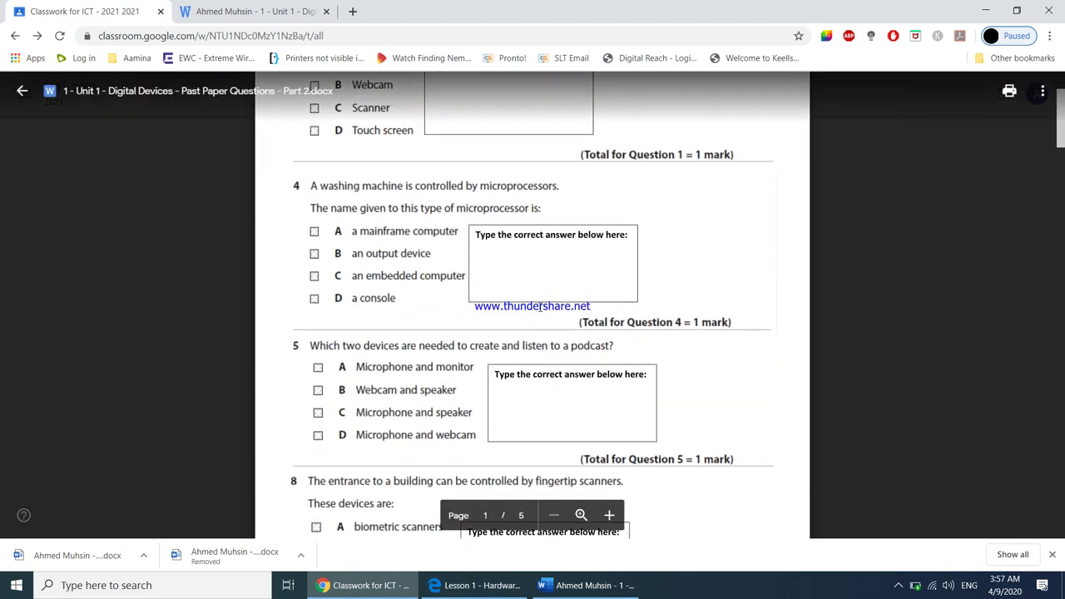